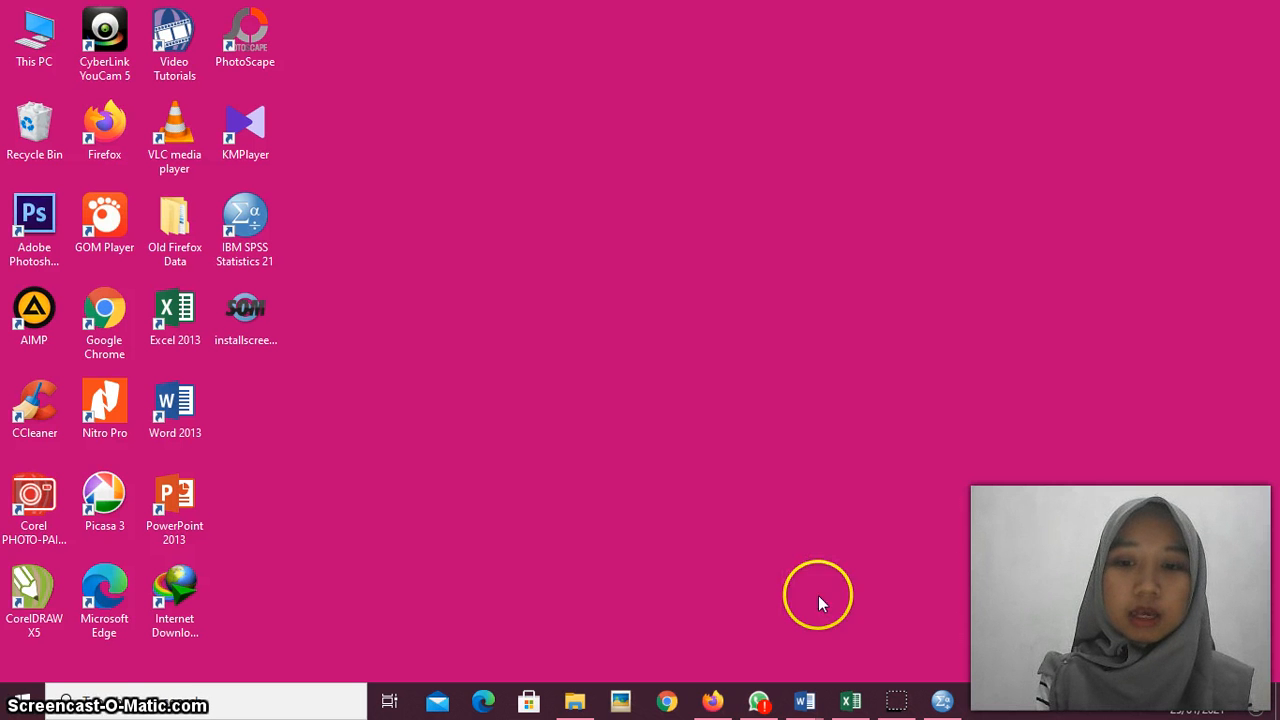
# Switch to the Word document SOAL_UAS_TPD_2021 and review its table of Tahun ke, Harga Saham, PER and ROI data
pyautogui.click(942, 702)
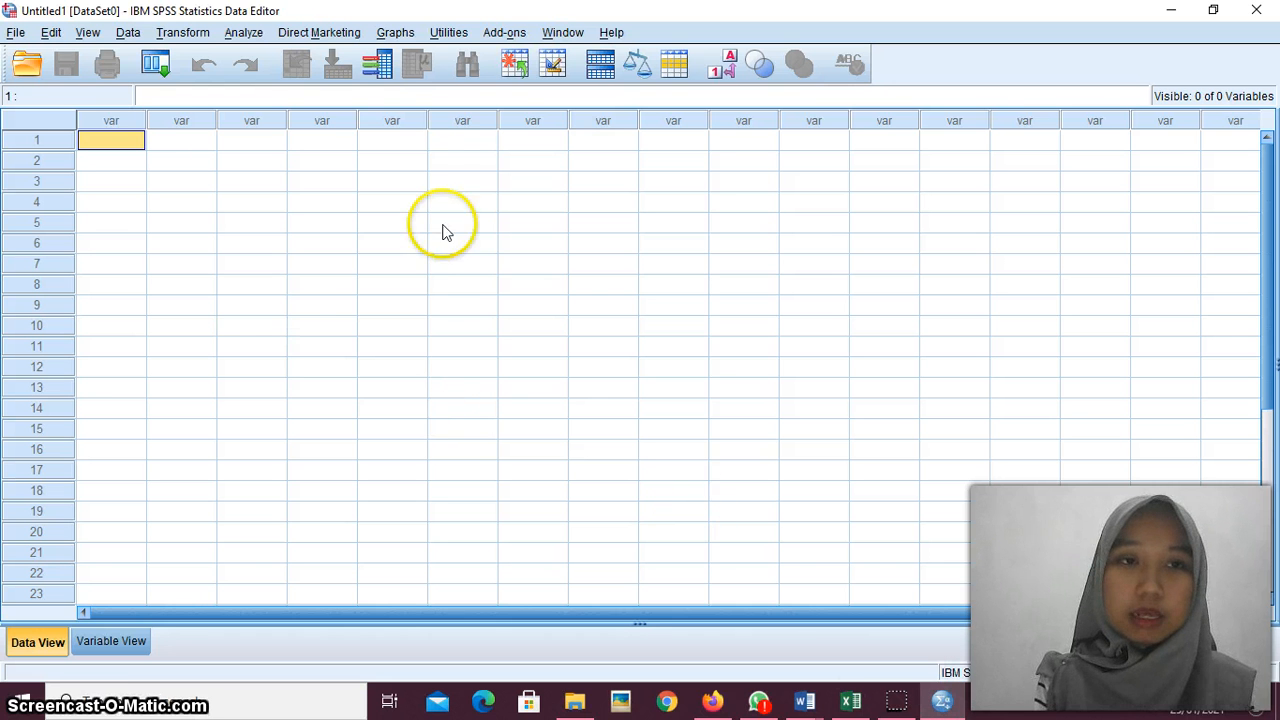
pyautogui.click(129, 162)
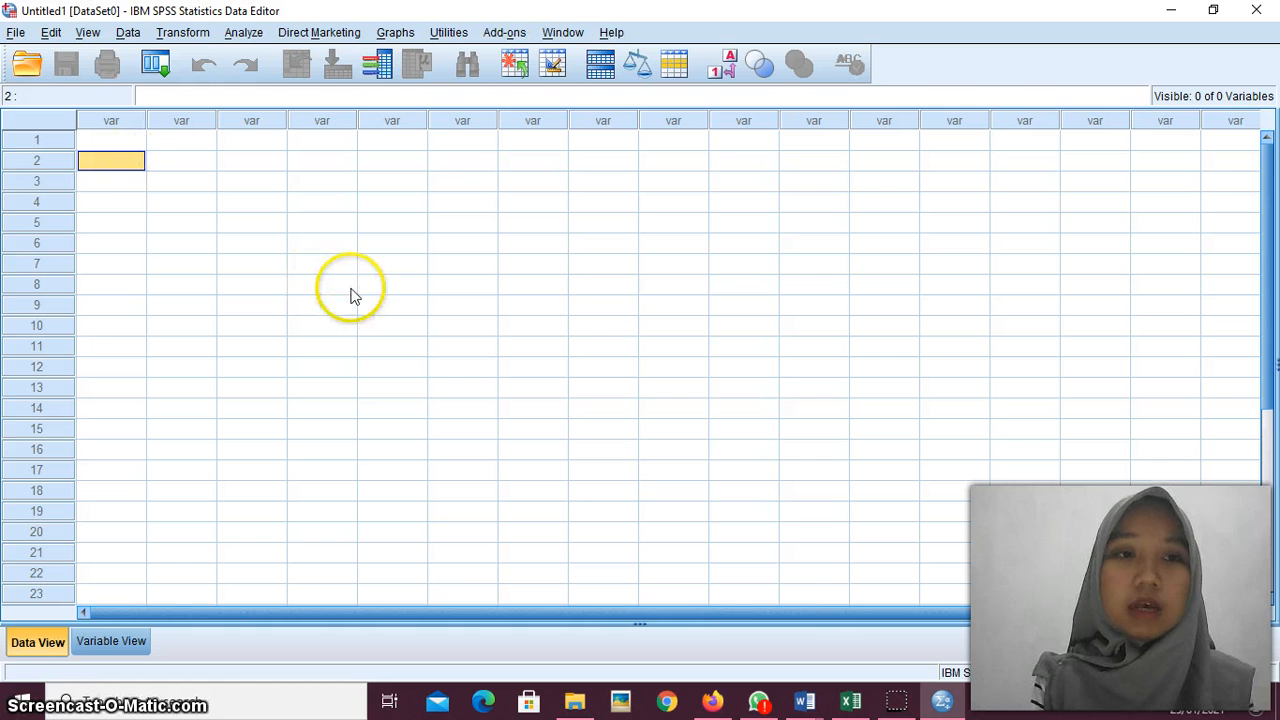
pyautogui.click(812, 692)
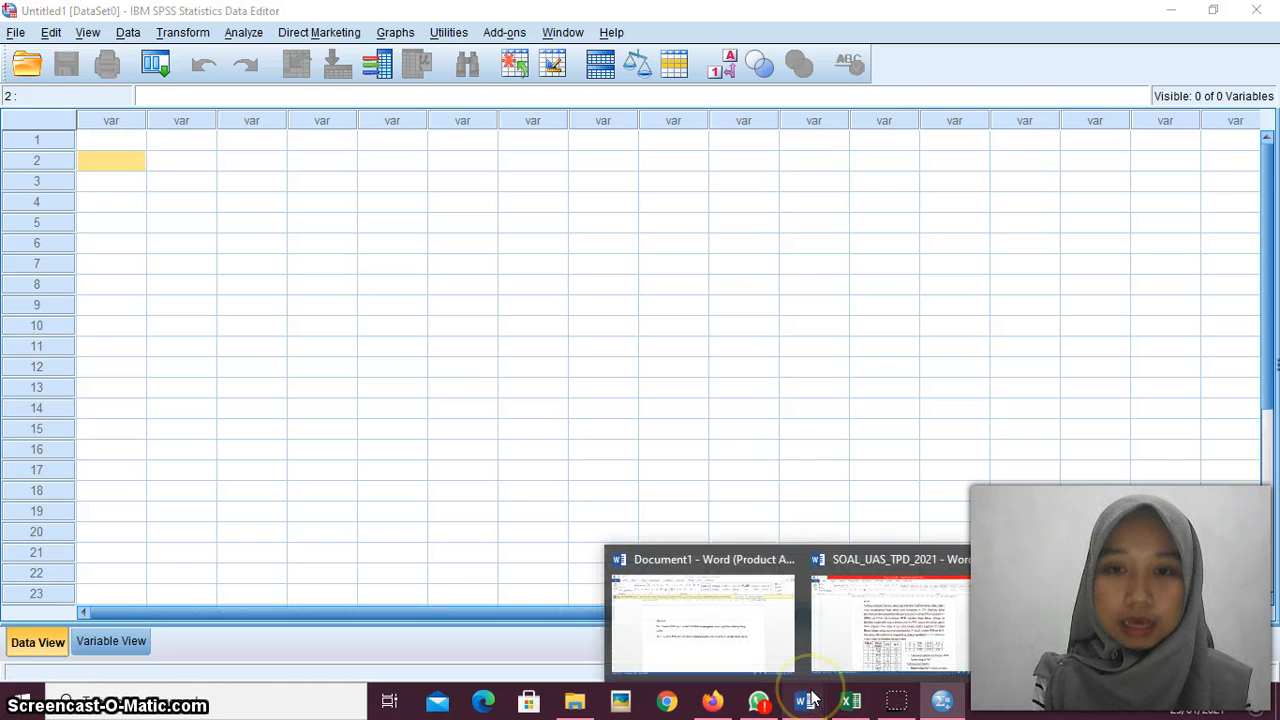
pyautogui.click(830, 642)
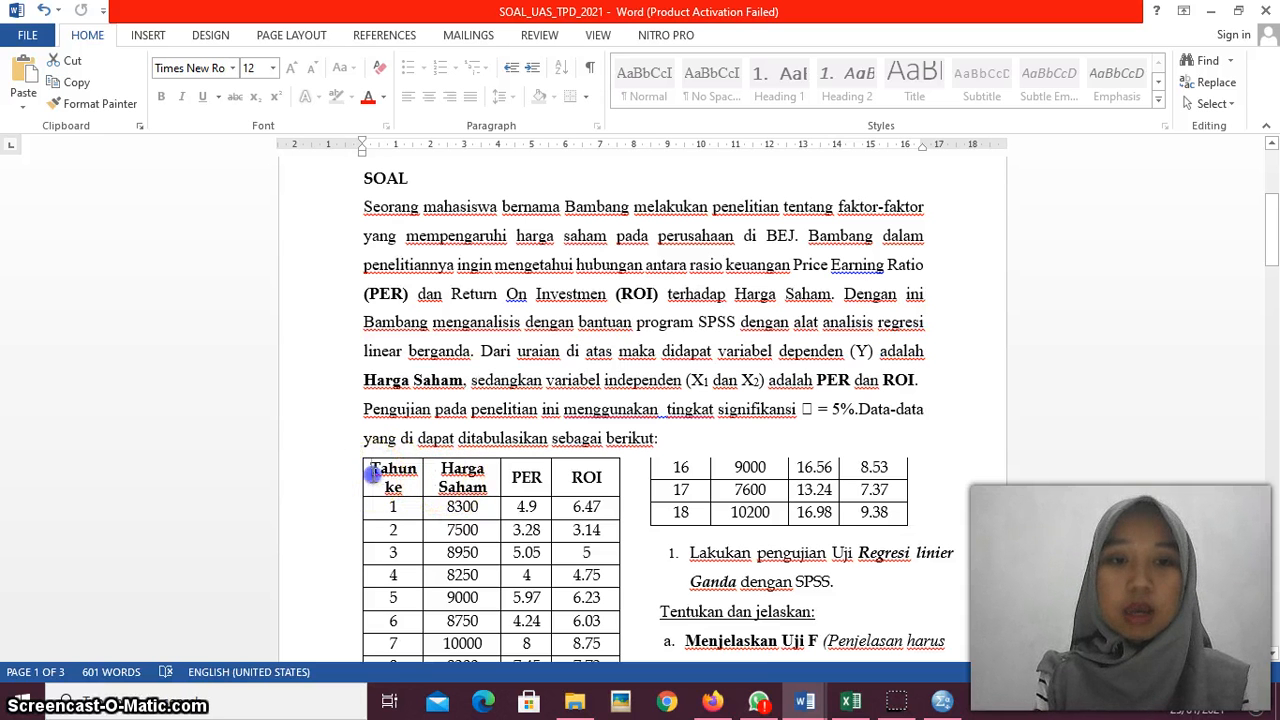
pyautogui.moveTo(372, 470); pyautogui.dragTo(715, 531)
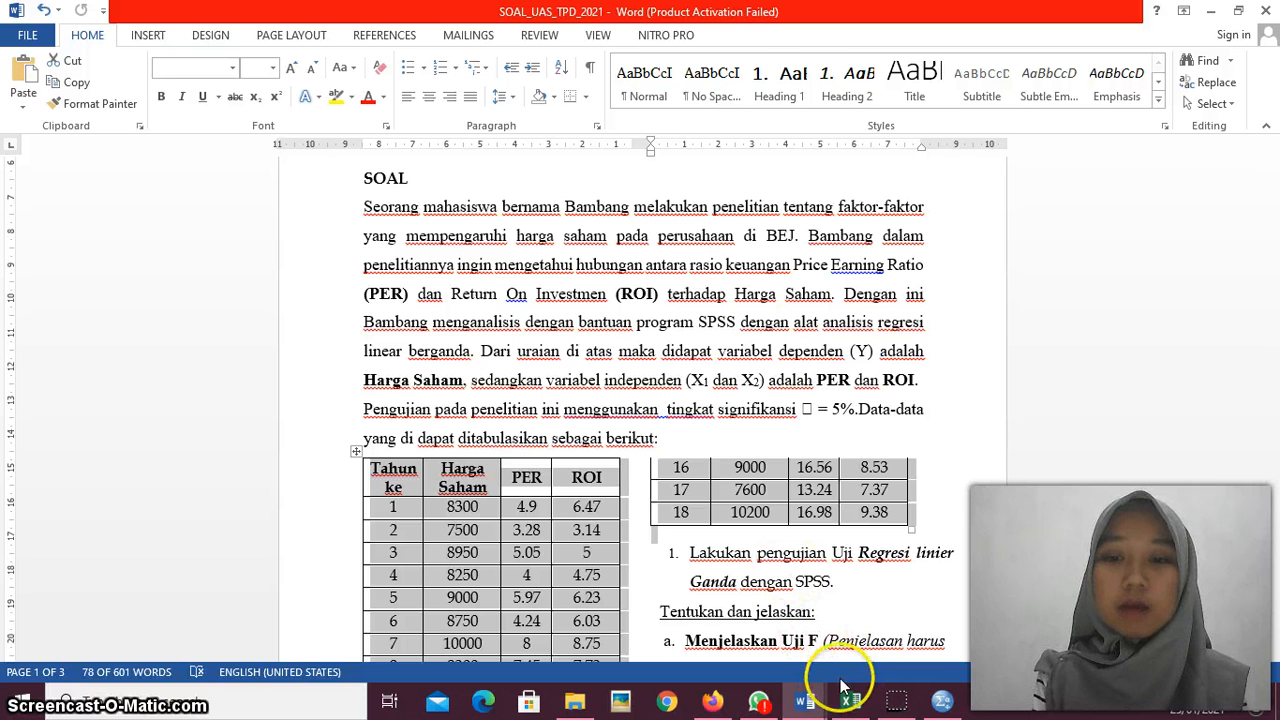
# Switch to the Excel workbook Book1 and check the first data row of Harga Saham and ROI
pyautogui.click(851, 702)
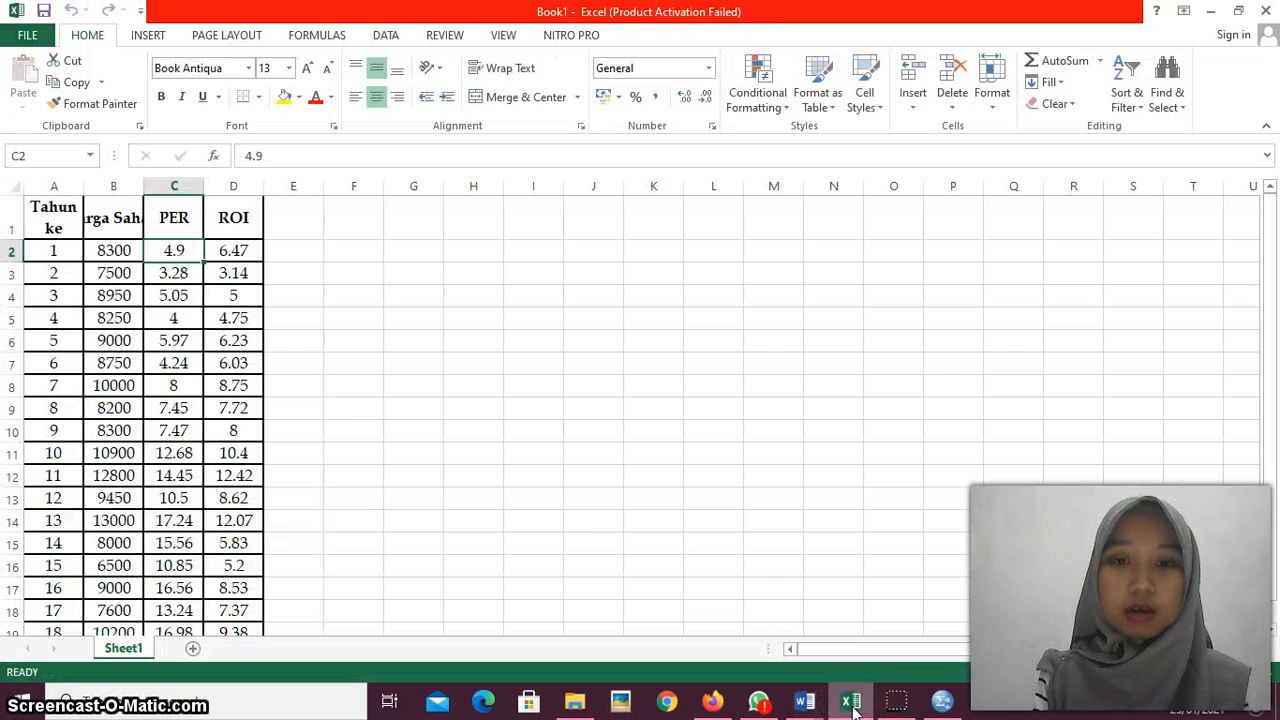
pyautogui.click(124, 251)
pyautogui.click(237, 250)
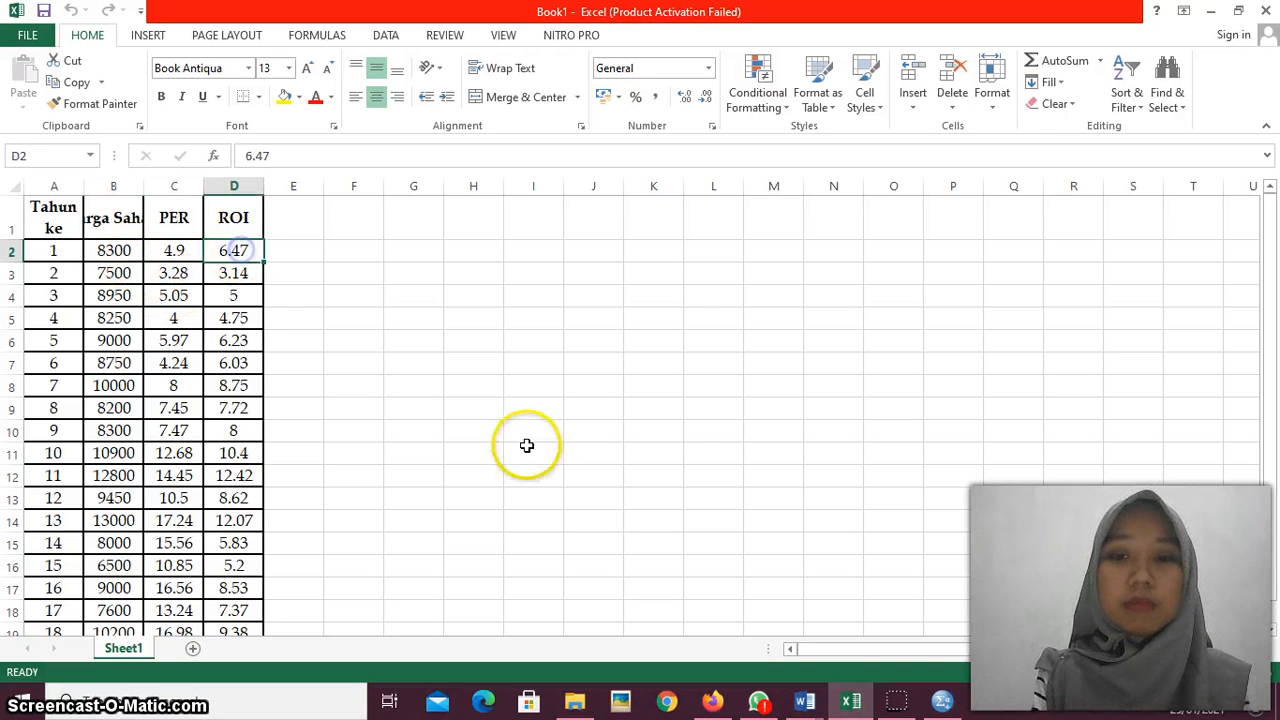
# Switch to SPSS and import the Excel file Book1.xlsx from Documents, reading variable names from the first row of Sheet1
pyautogui.click(942, 701)
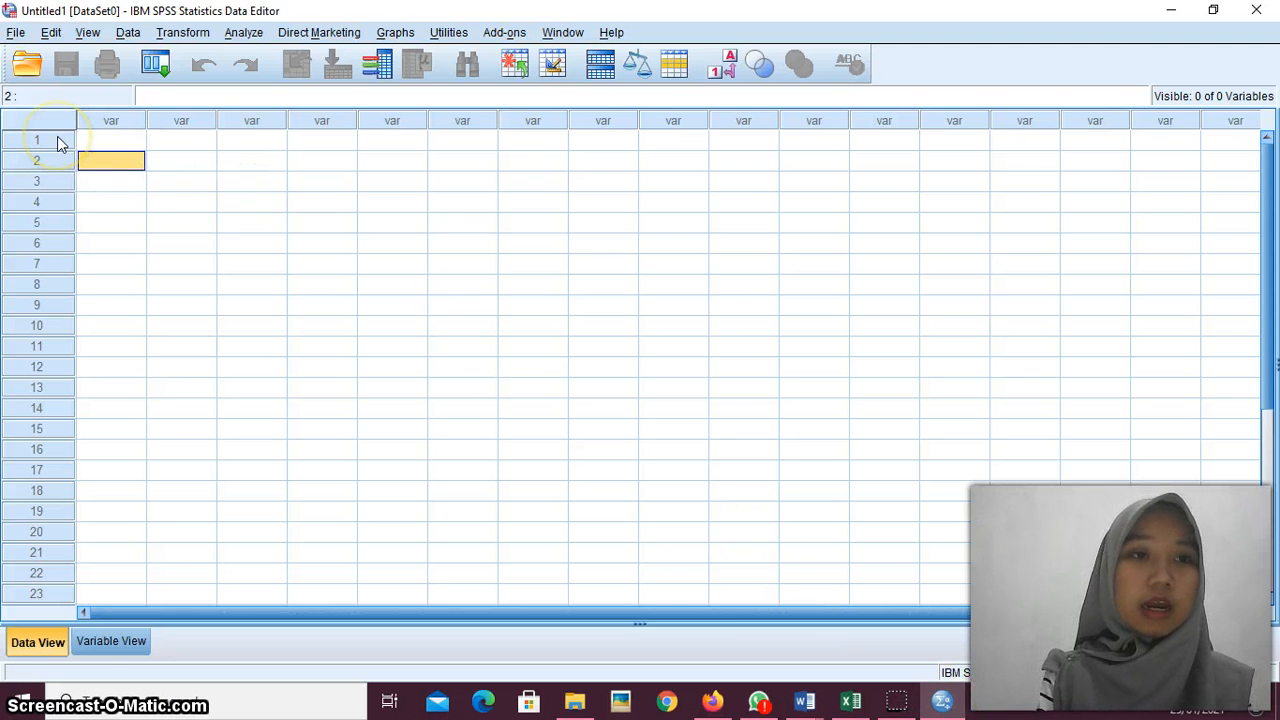
pyautogui.click(27, 66)
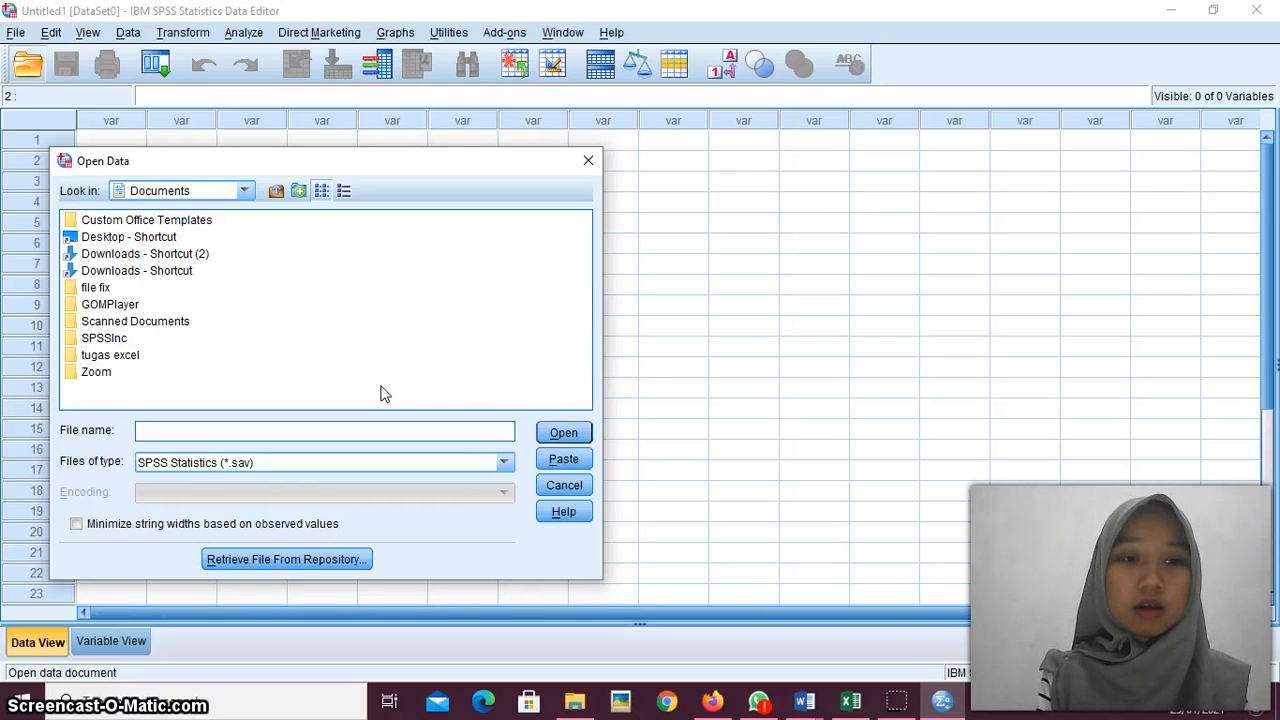
pyautogui.click(445, 427)
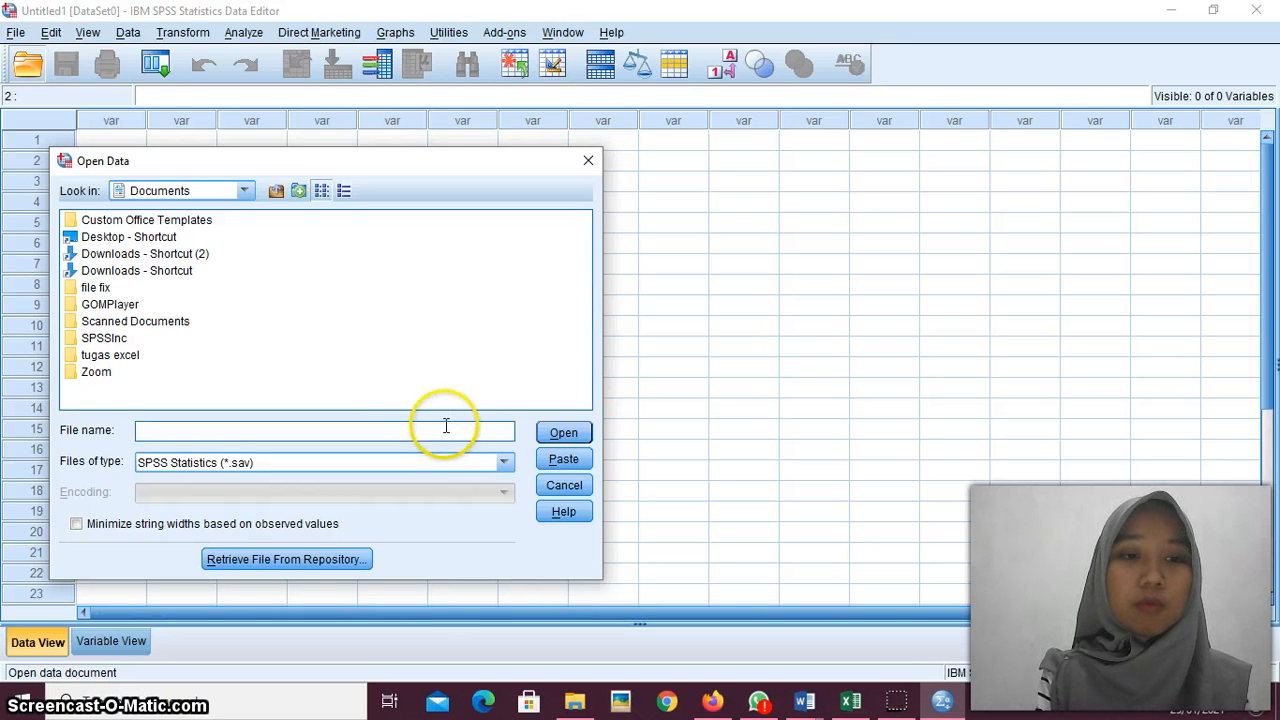
pyautogui.click(508, 462)
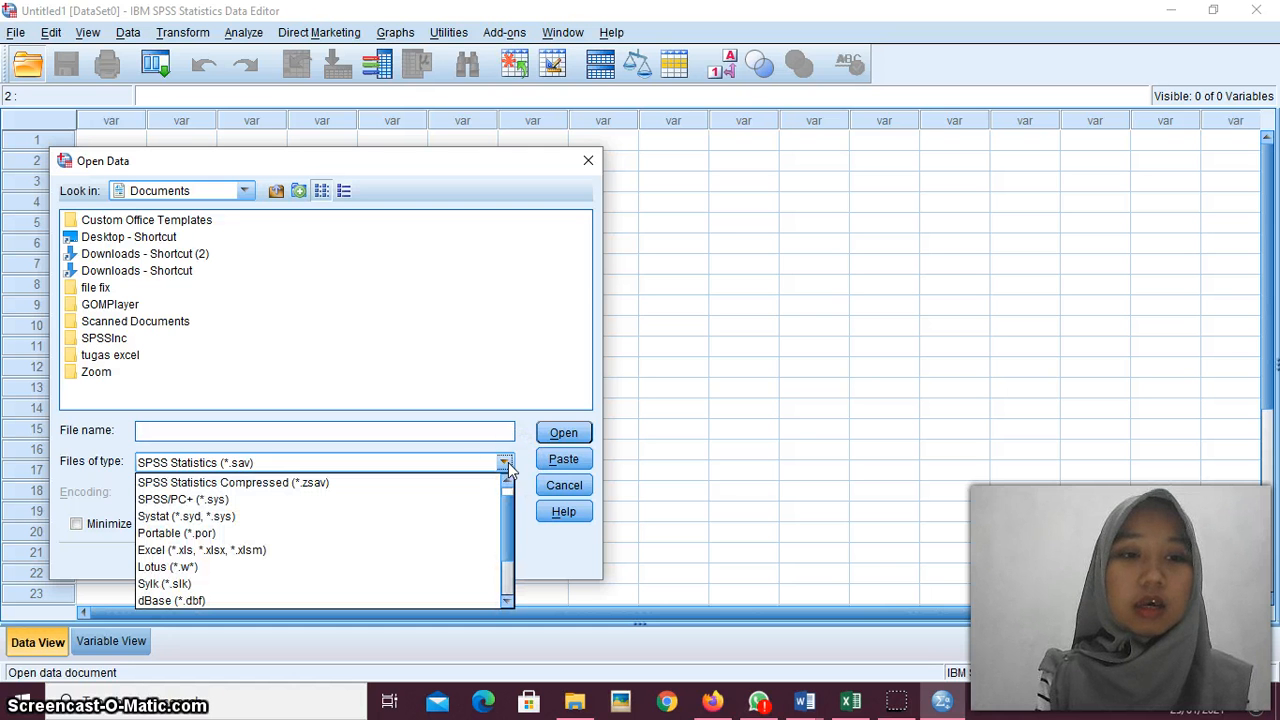
pyautogui.click(353, 553)
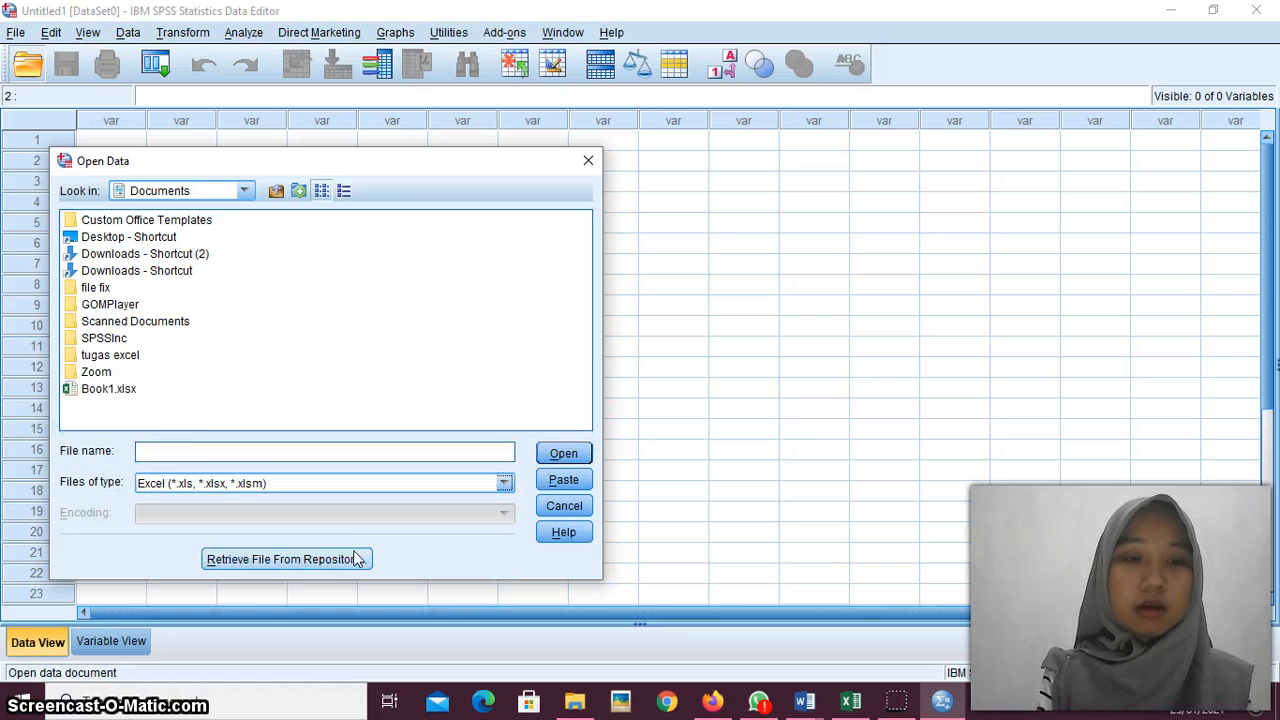
pyautogui.click(110, 389)
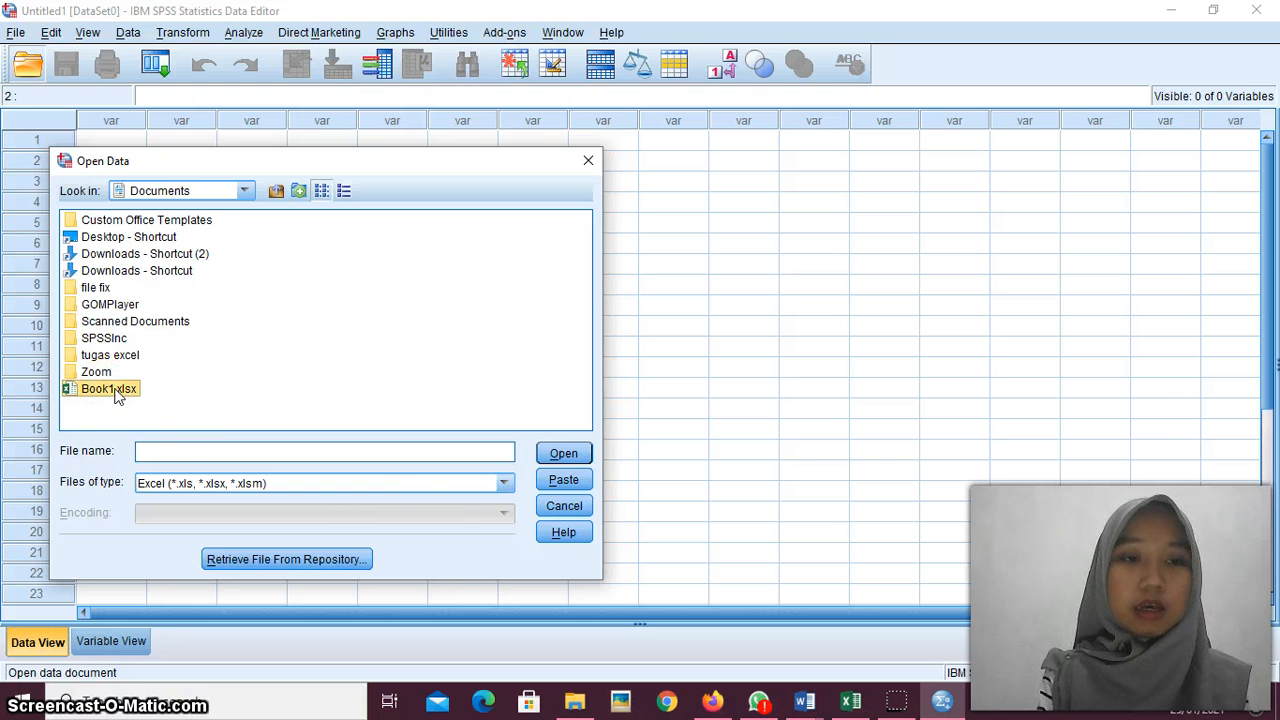
pyautogui.click(560, 455)
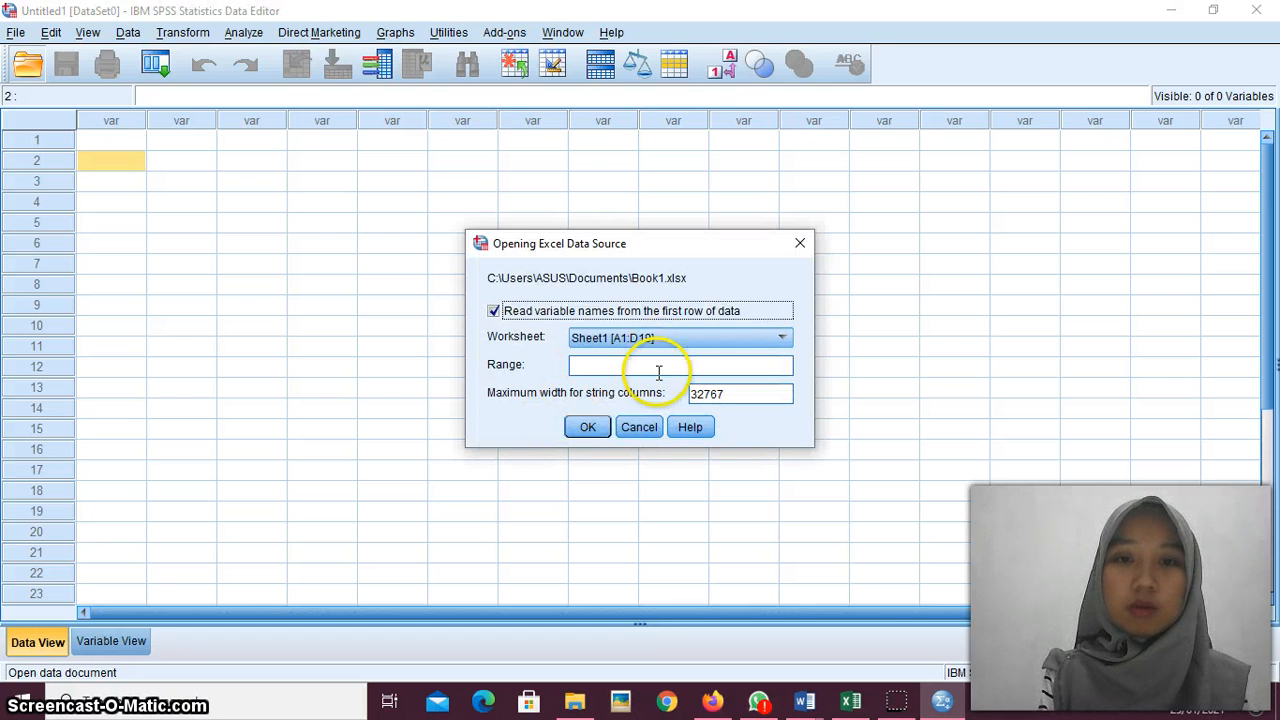
pyautogui.click(588, 428)
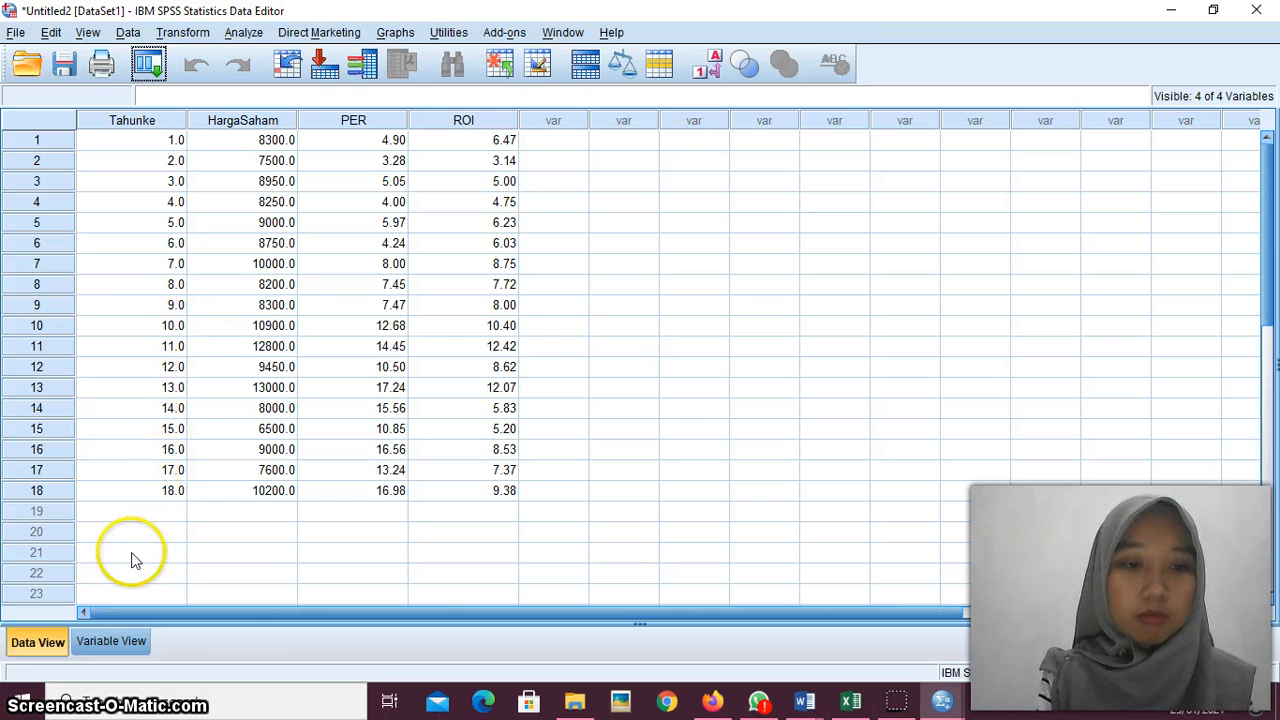
# Give the HargaSaham variable the label "Harga Saham" in the variable definitions
pyautogui.click(126, 648)
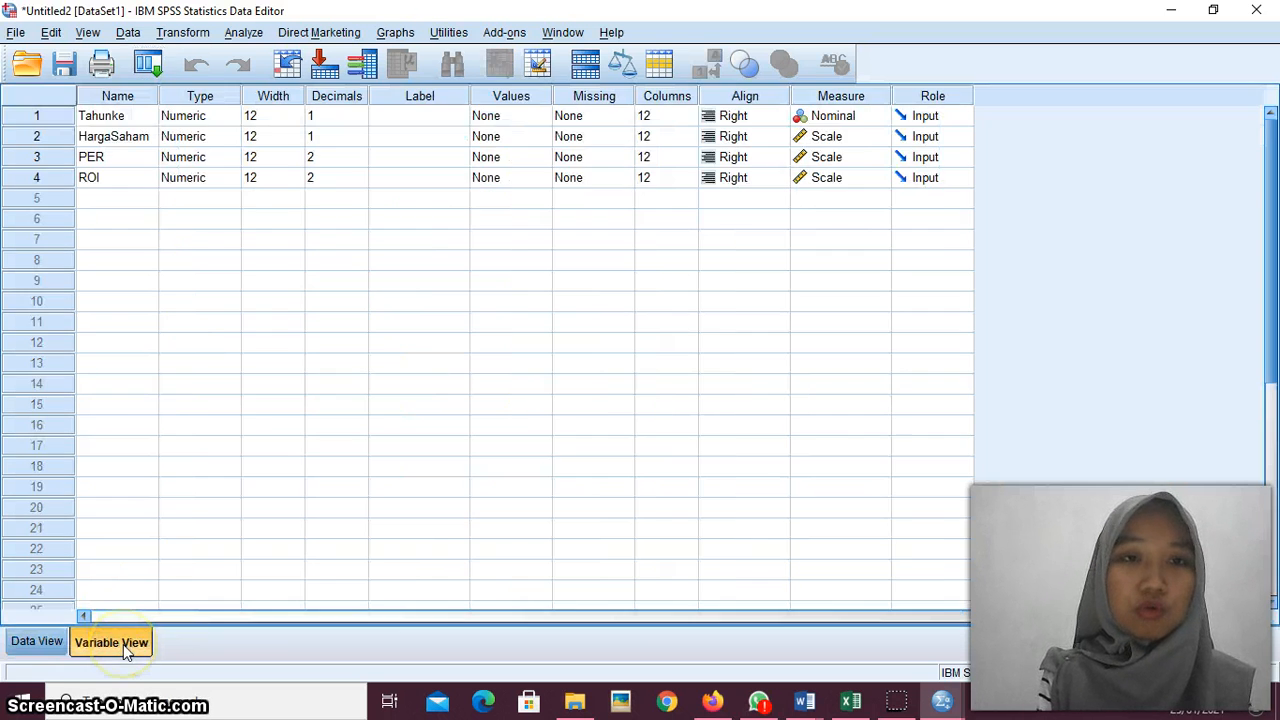
pyautogui.click(418, 140)
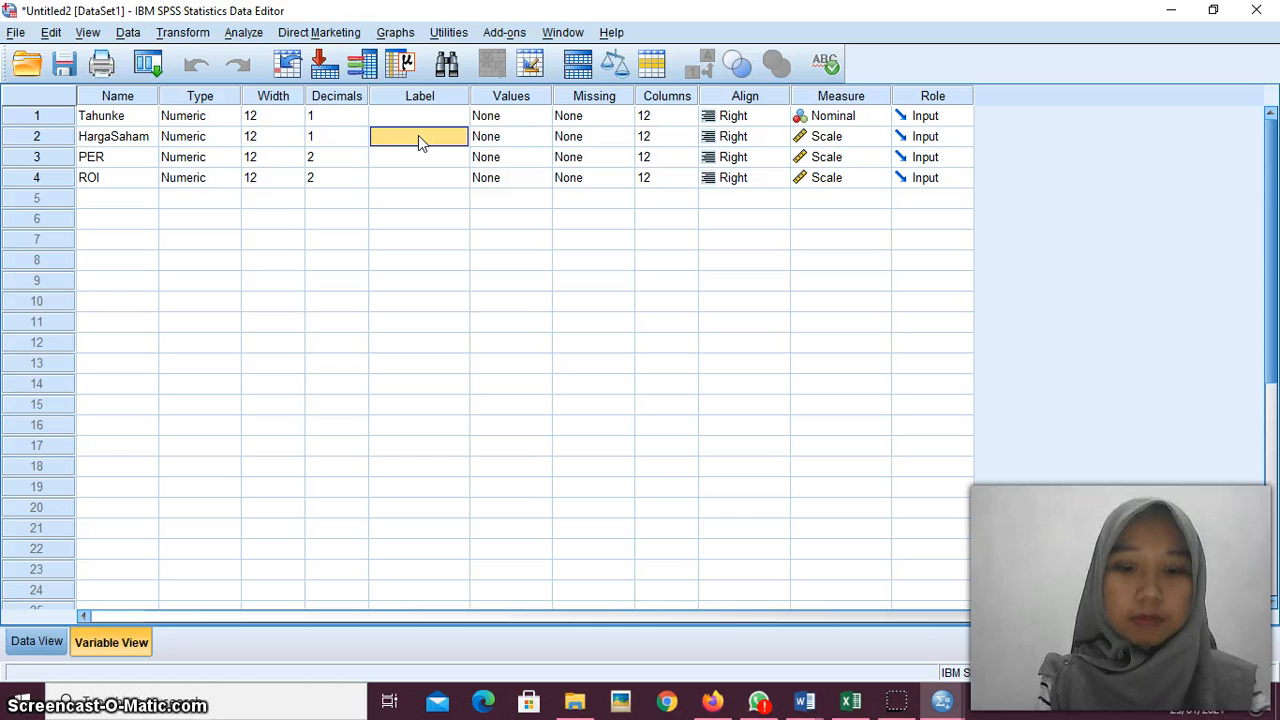
pyautogui.write('H')
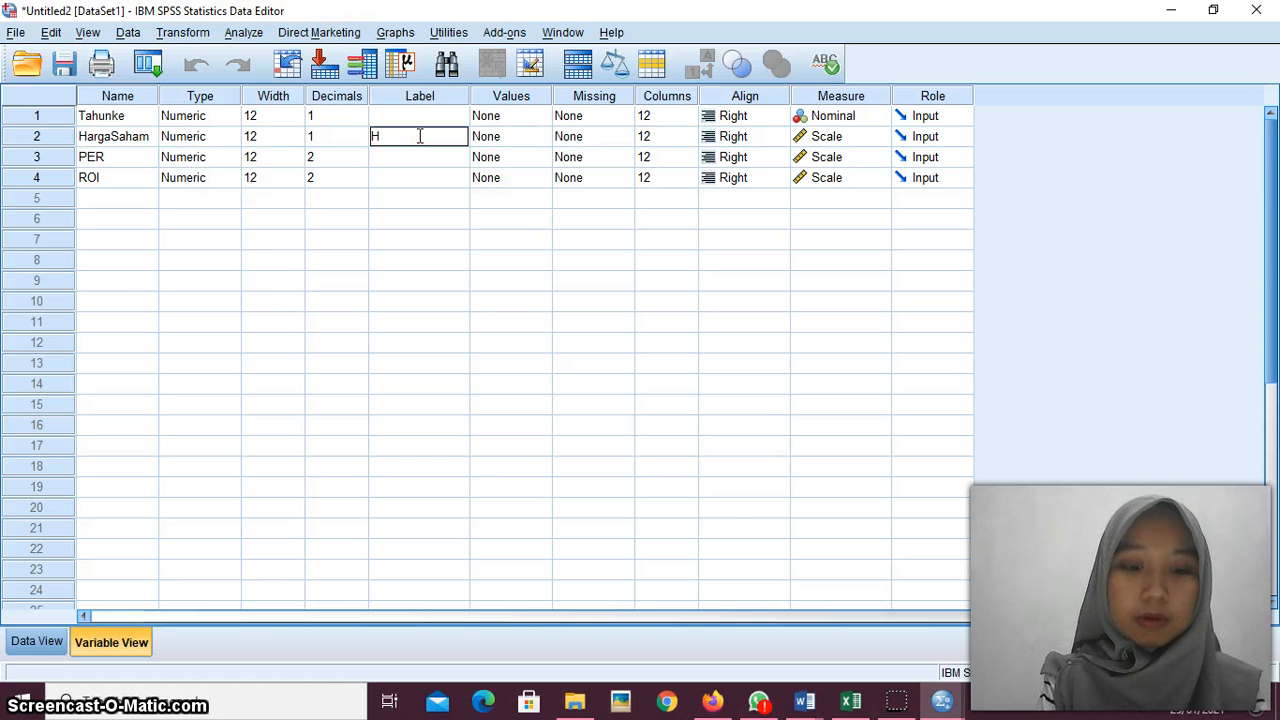
pyautogui.write('arga')
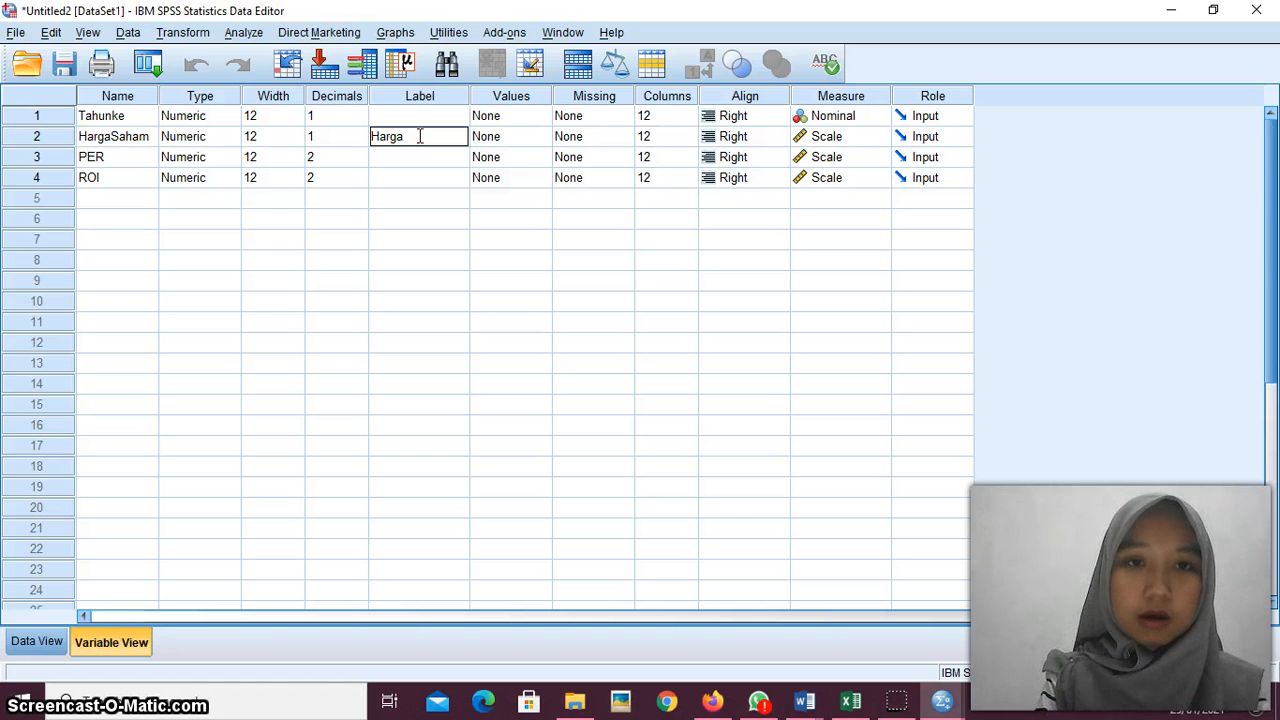
pyautogui.write(' Saham')
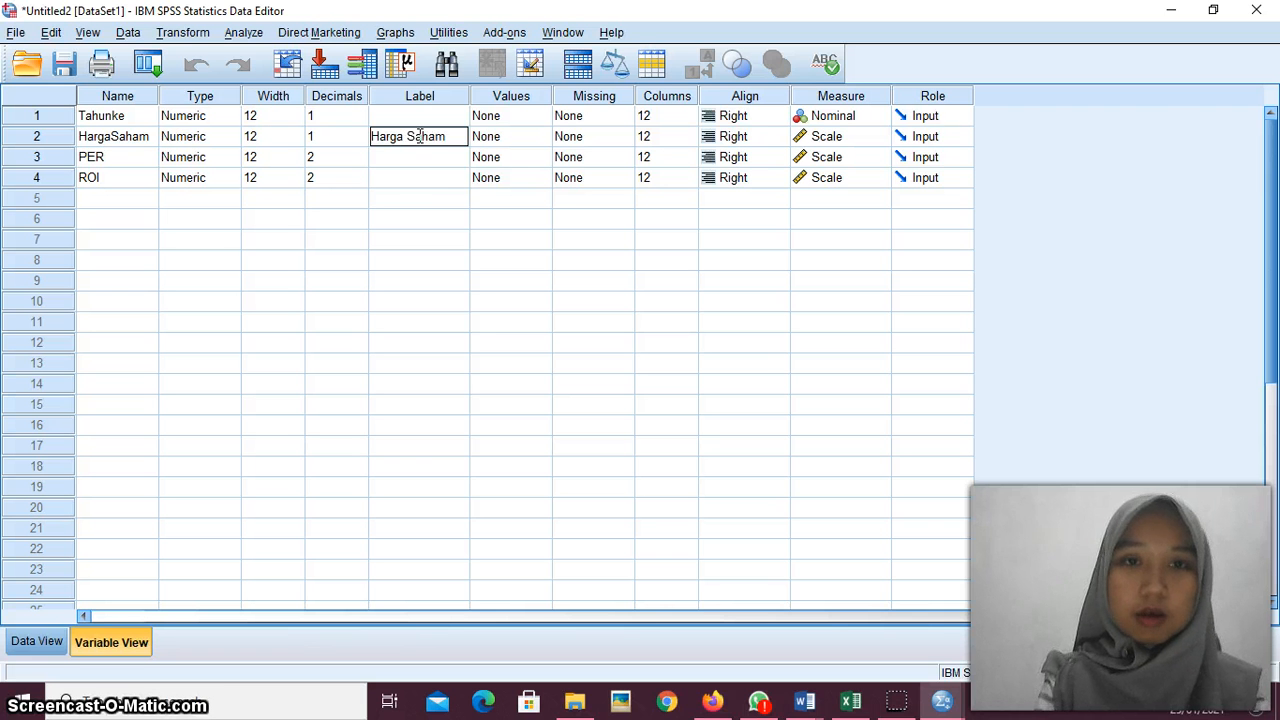
# Label the PER variable "PER" and the ROI variable "ROI"
pyautogui.click(410, 165)
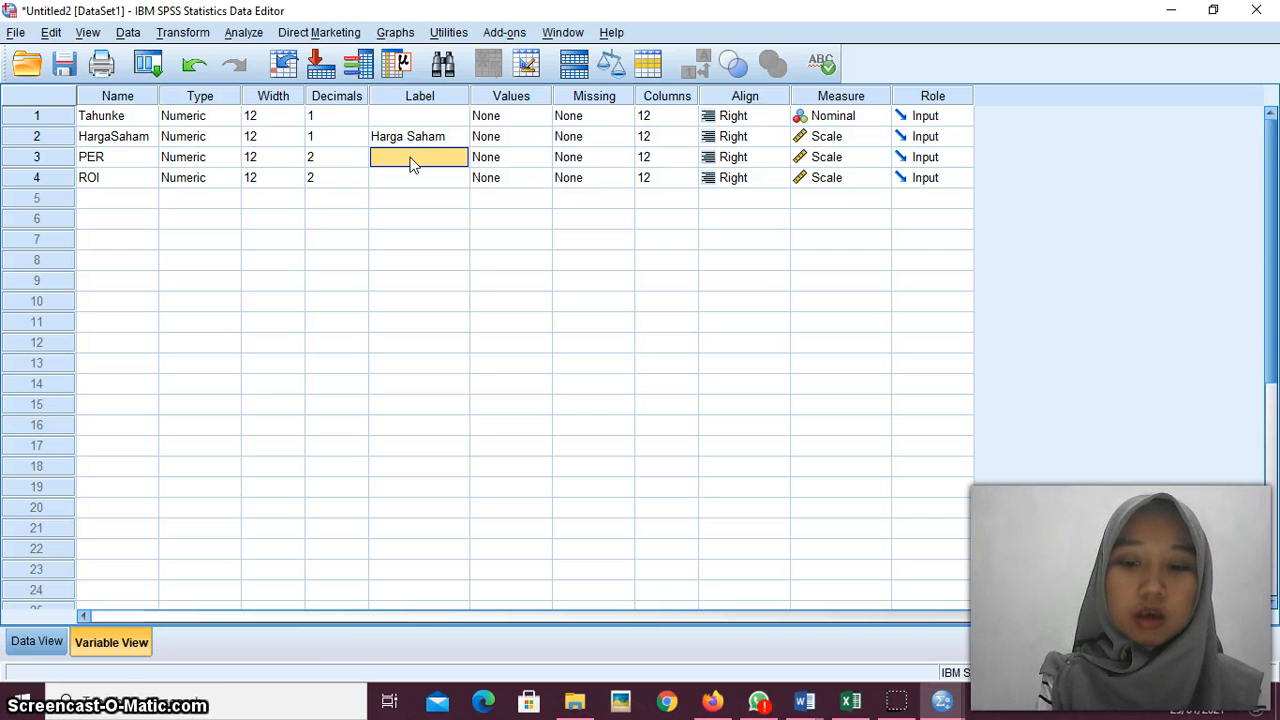
pyautogui.click(411, 157)
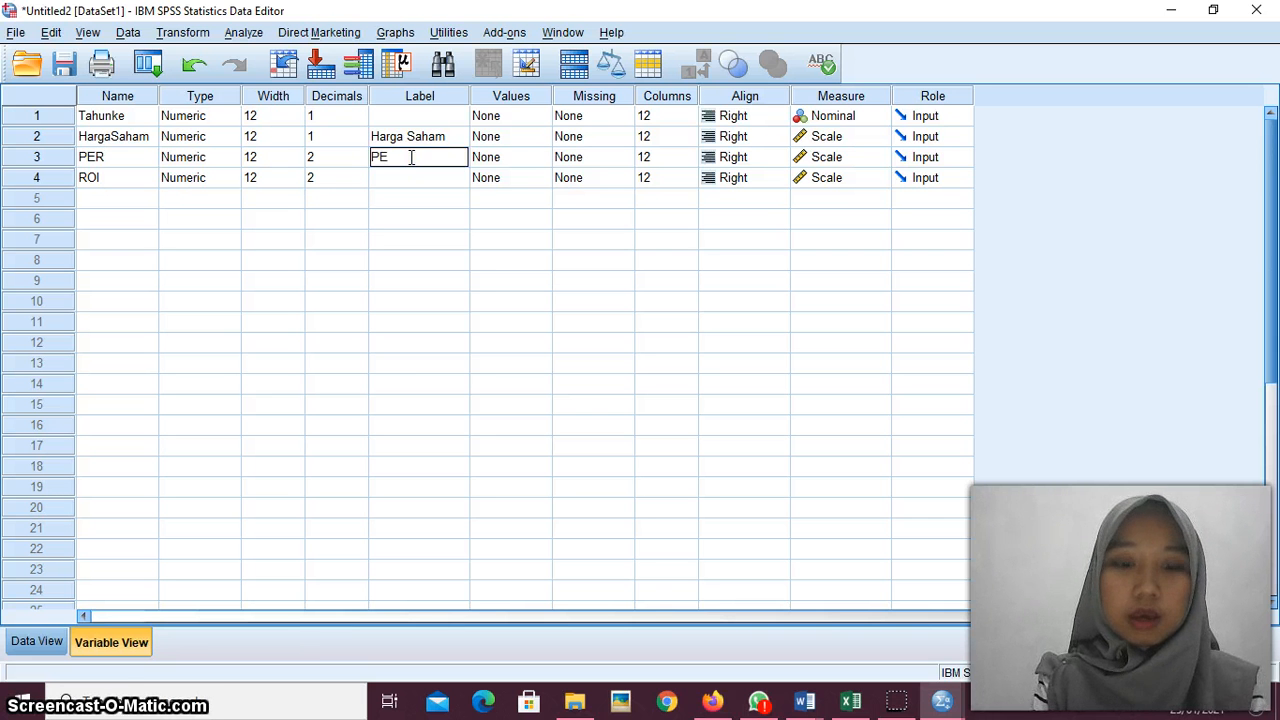
pyautogui.write('PER')
pyautogui.click(414, 184)
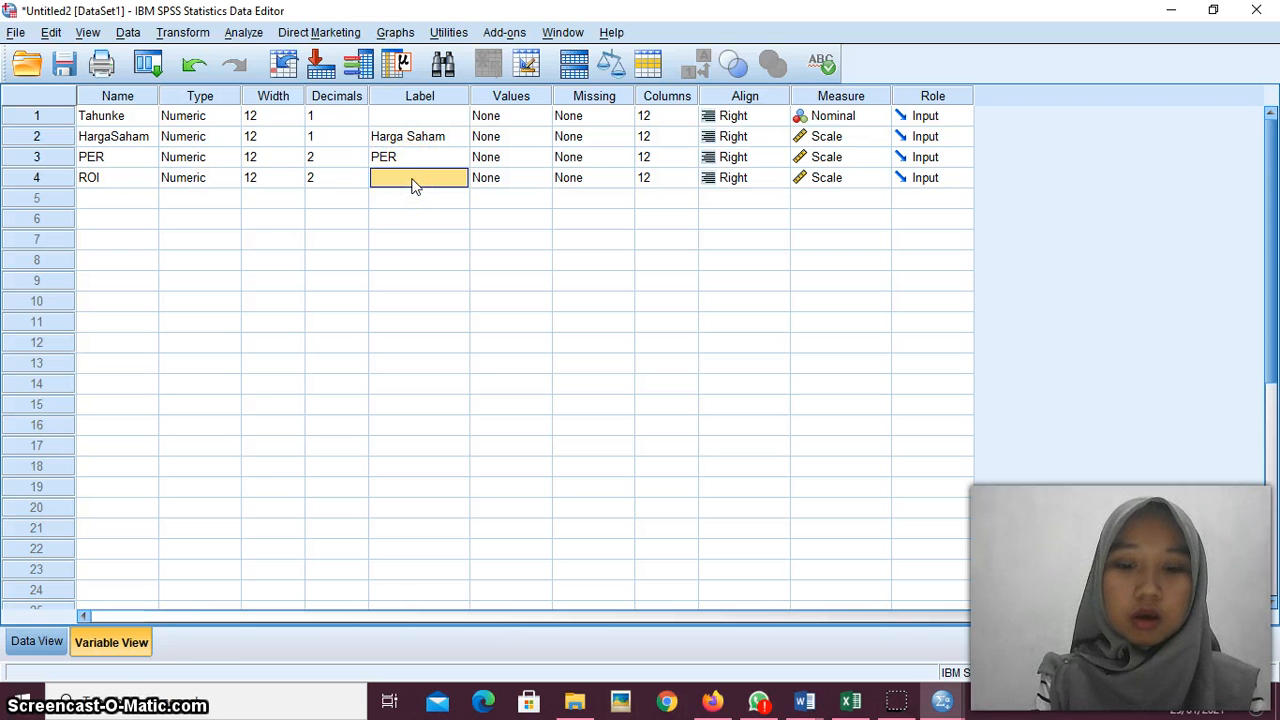
pyautogui.click(413, 179)
pyautogui.write('ROI')
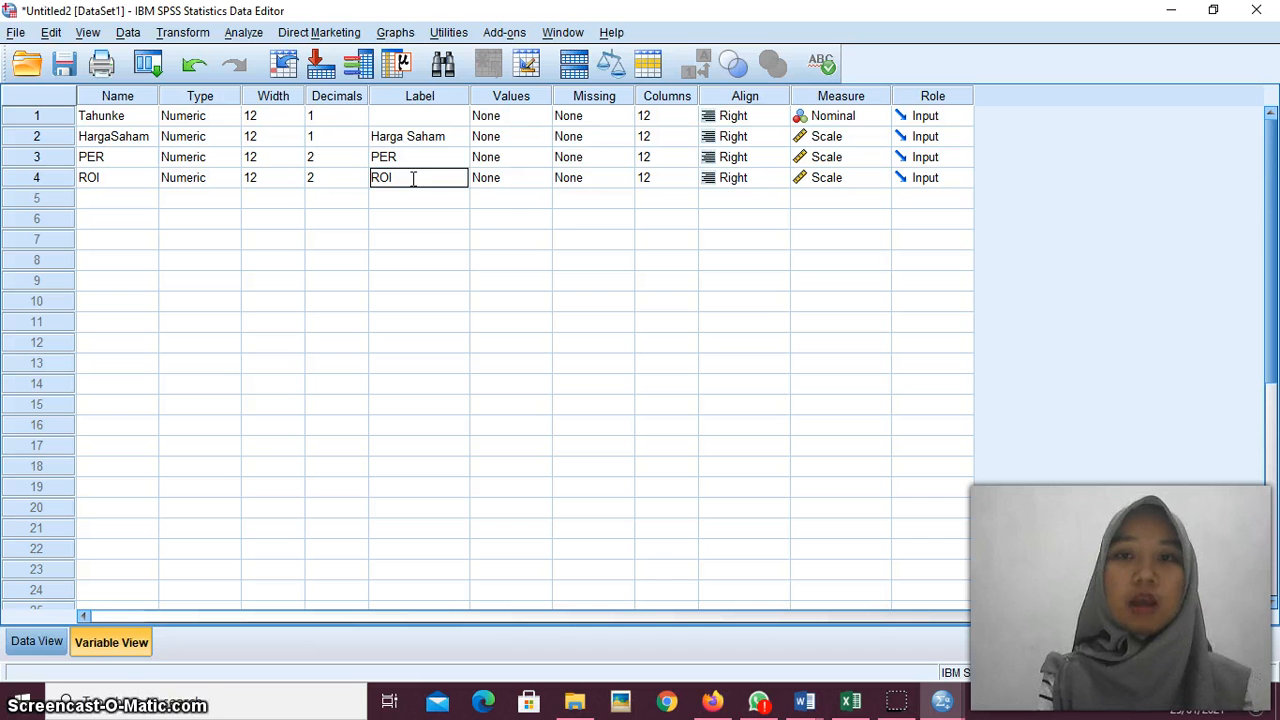
pyautogui.click(663, 222)
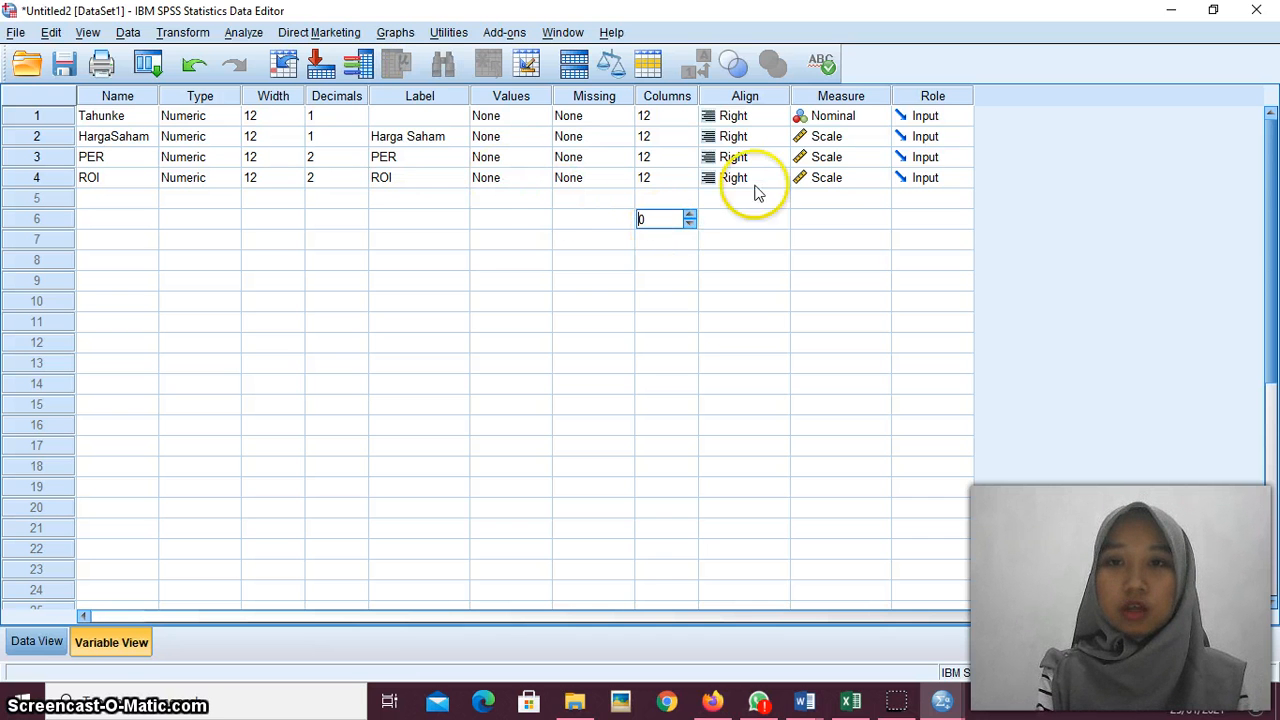
# Choose Scale as the measurement level of the PER variable
pyautogui.click(836, 160)
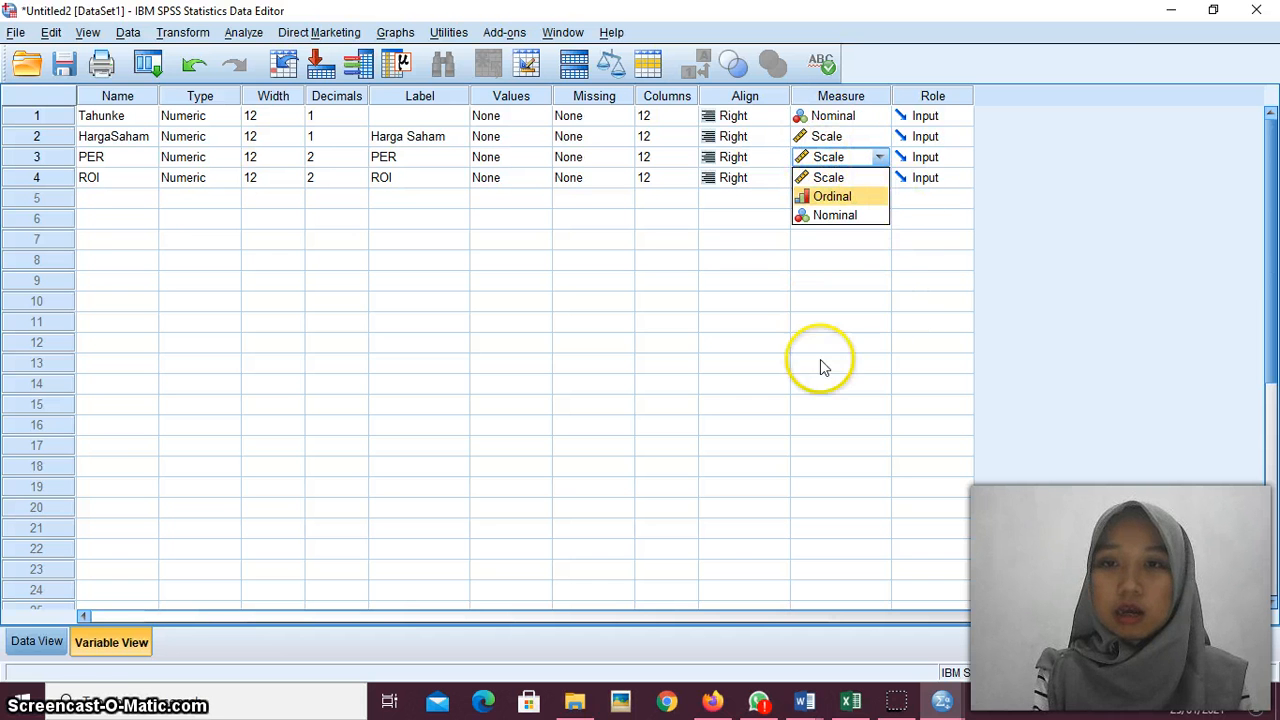
pyautogui.click(878, 180)
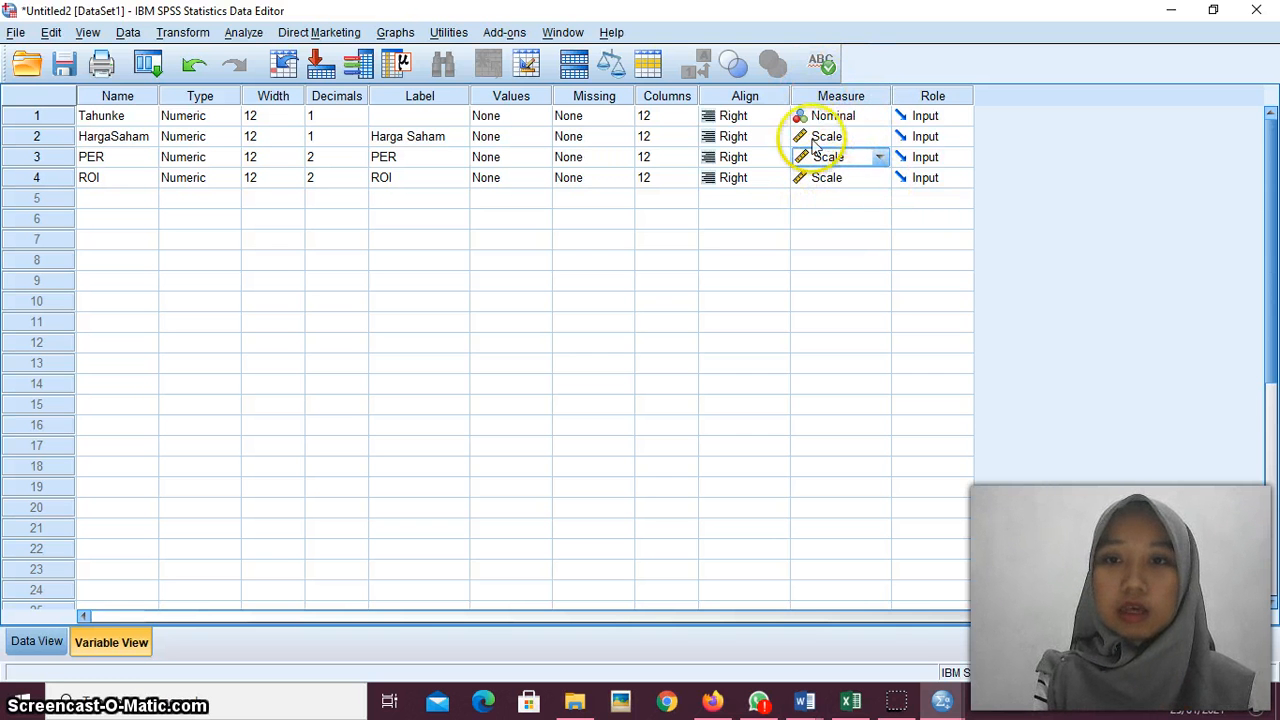
# Return to the data and start a Linear Regression analysis with Harga Saham as the dependent variable
pyautogui.click(30, 648)
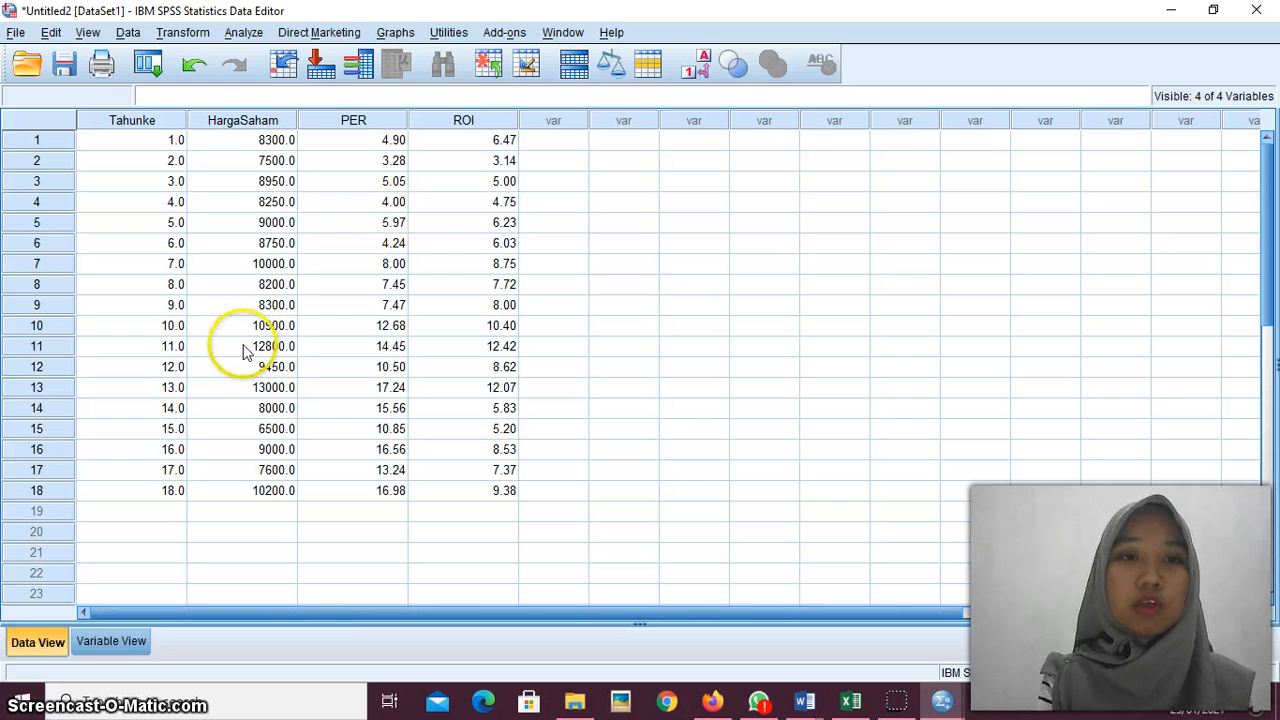
pyautogui.click(242, 32)
pyautogui.moveTo(279, 236)
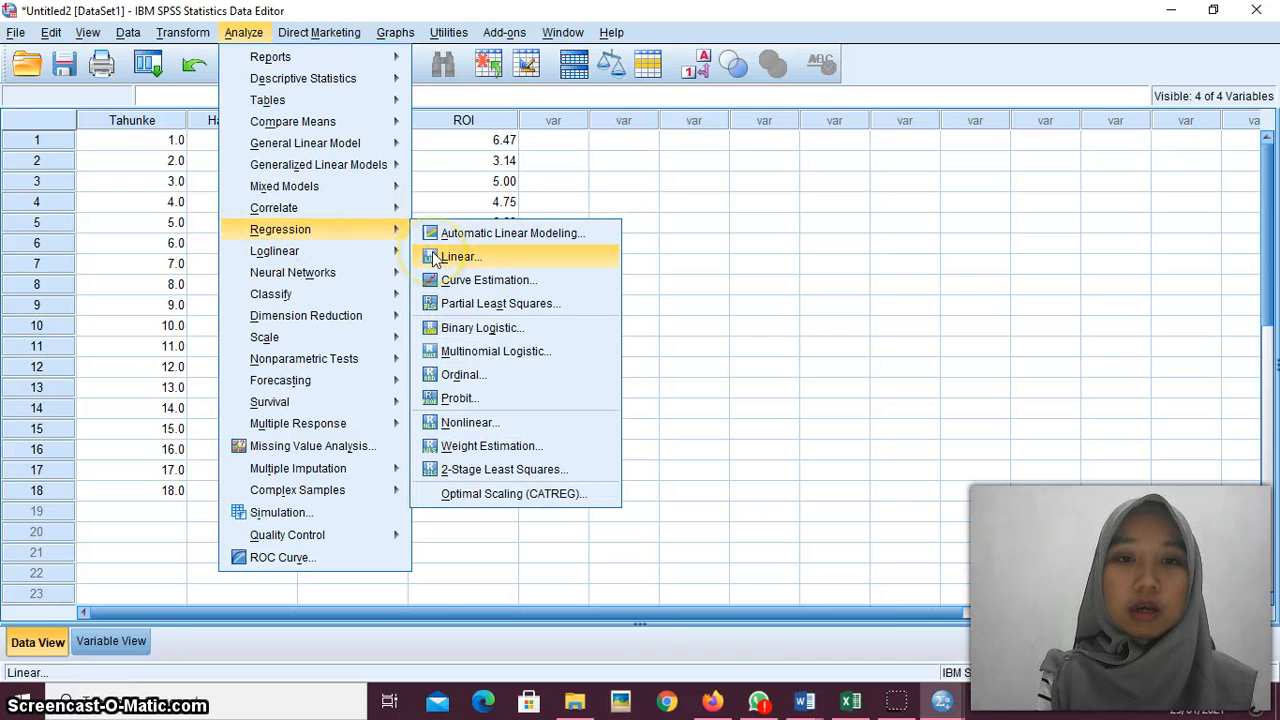
pyautogui.click(435, 257)
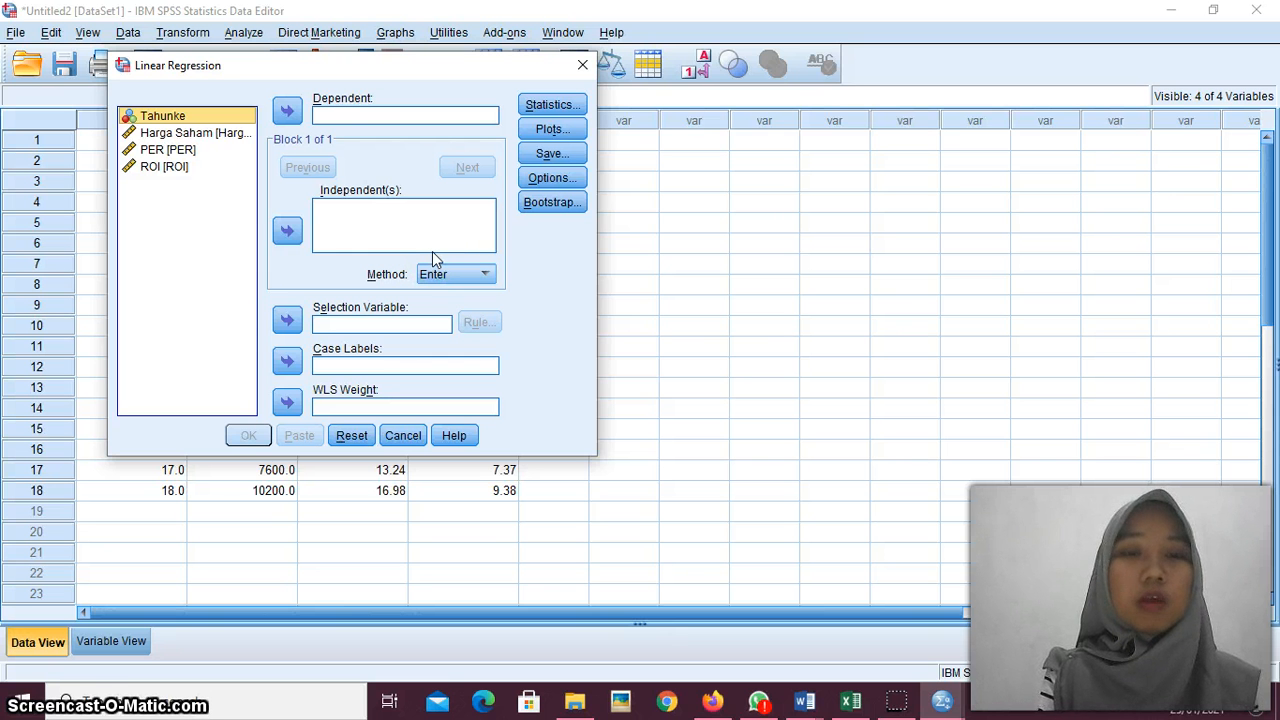
pyautogui.click(245, 132)
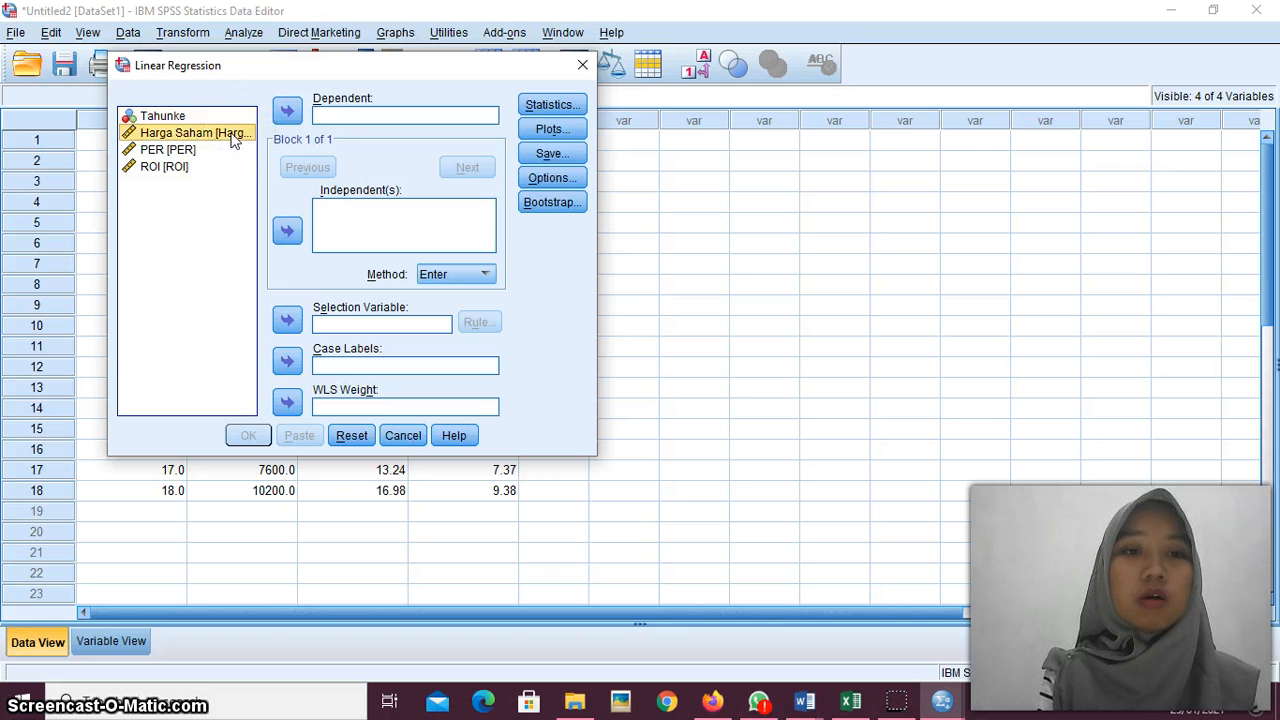
pyautogui.click(287, 110)
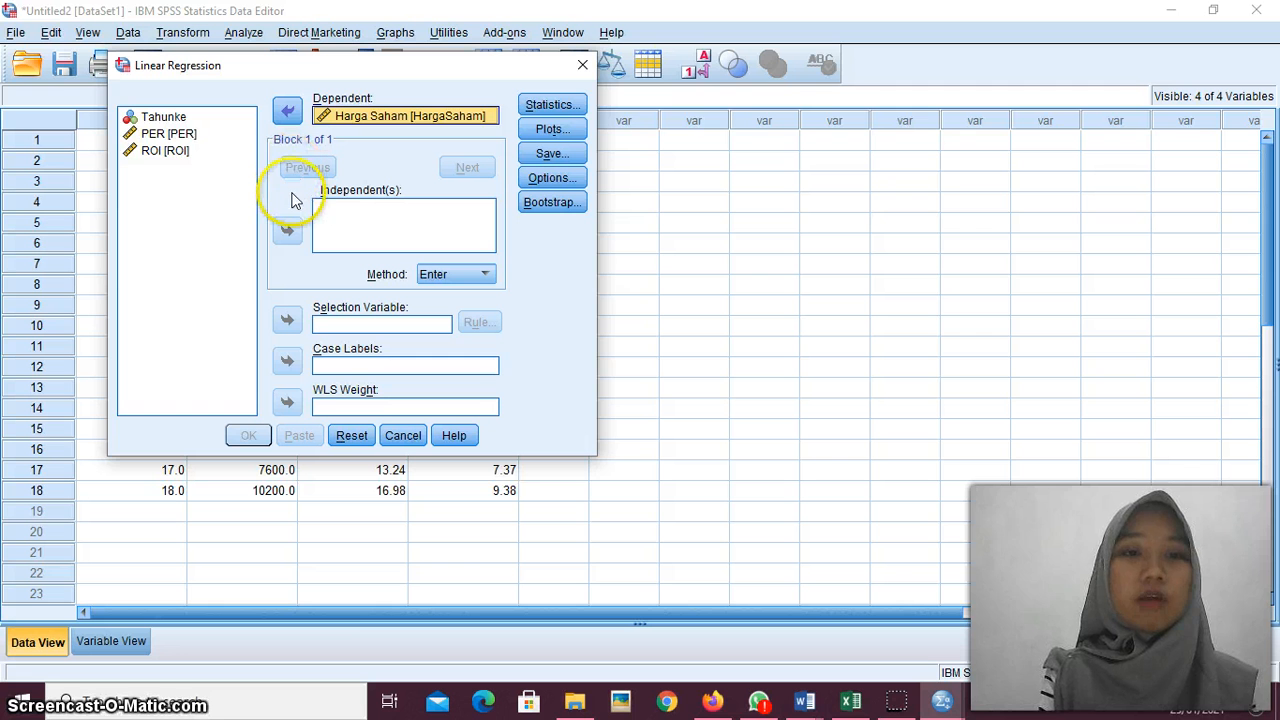
# Add PER and ROI as the independent variables of the linear regression
pyautogui.click(186, 137)
pyautogui.click(287, 231)
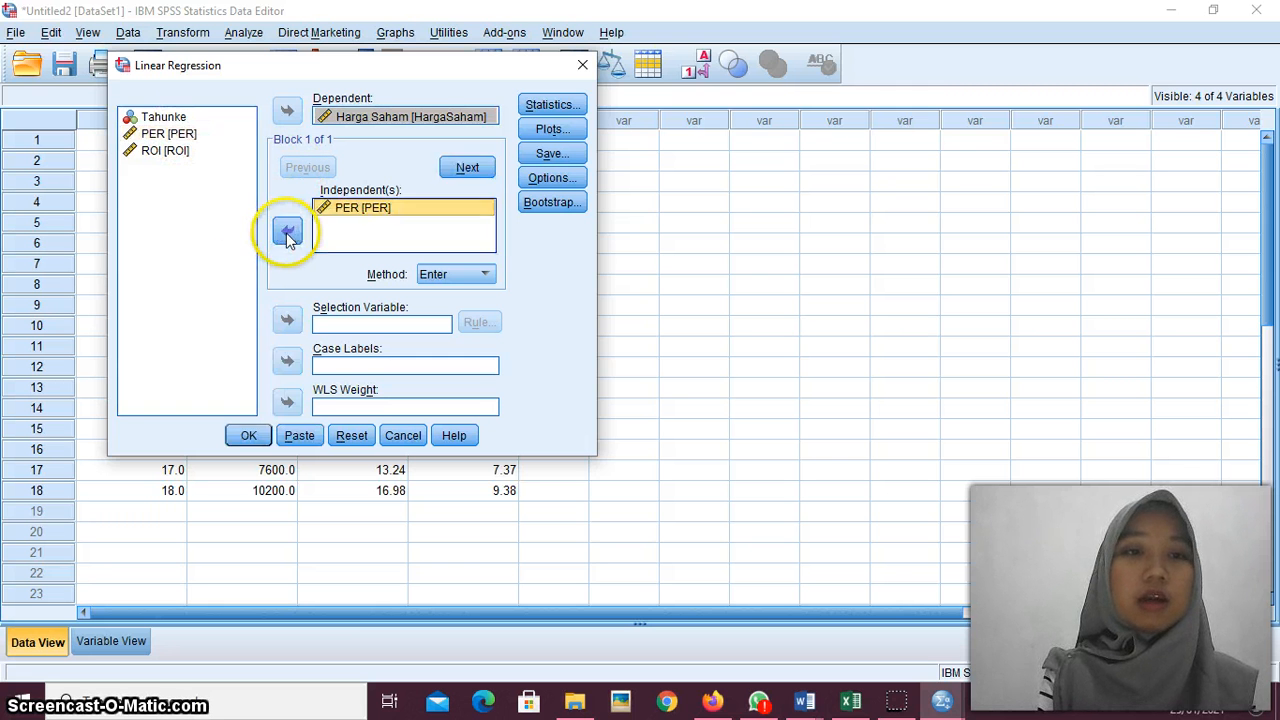
pyautogui.click(168, 150)
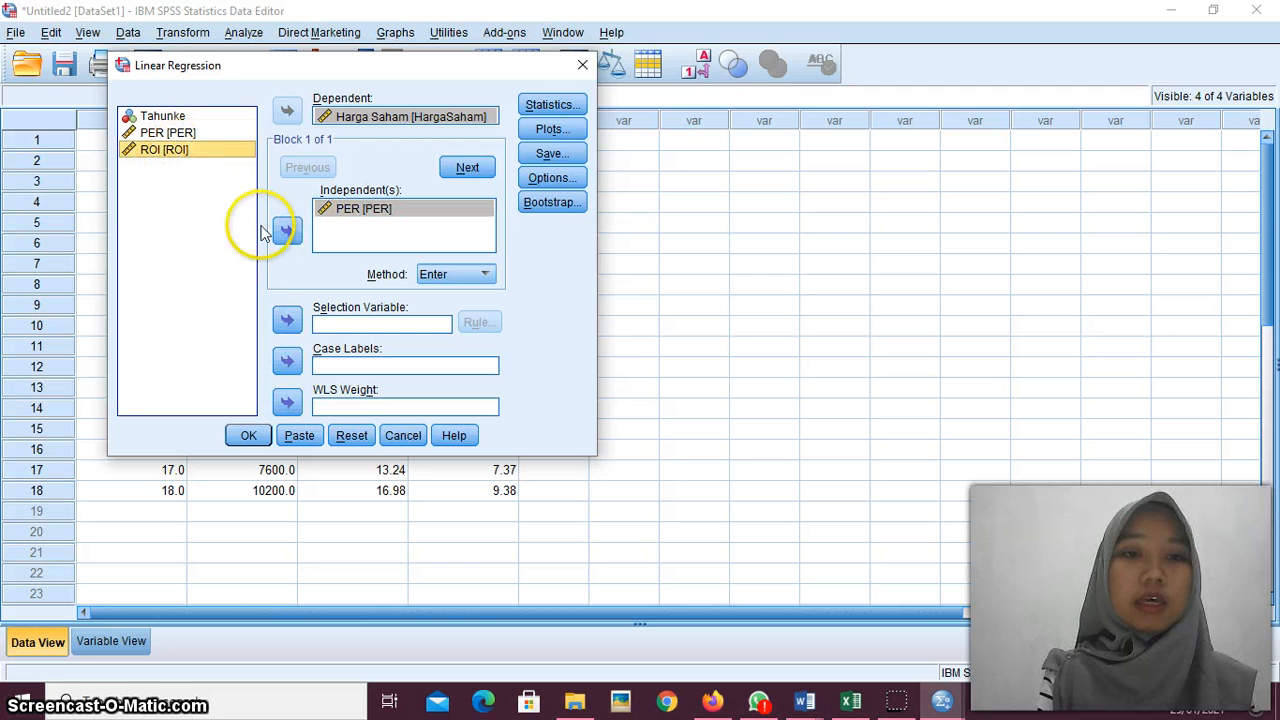
pyautogui.click(287, 231)
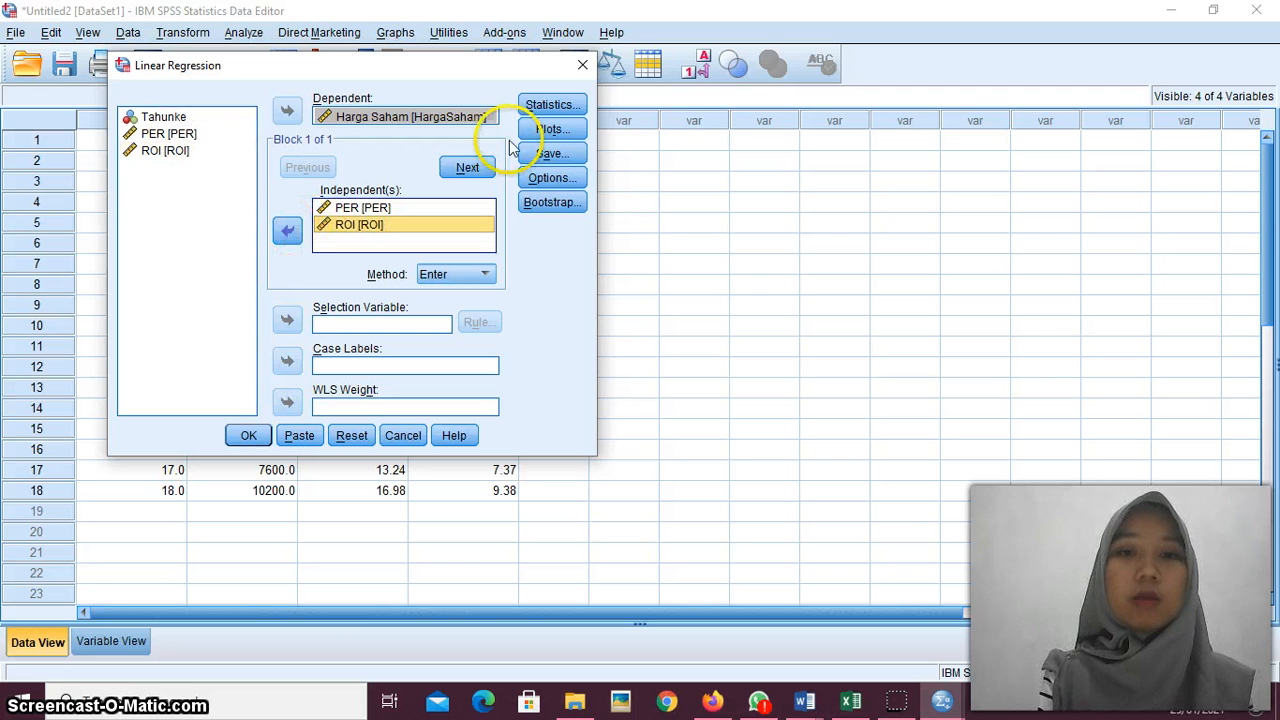
# Keep Estimates and Model fit as the regression statistics and run the linear regression
pyautogui.click(552, 105)
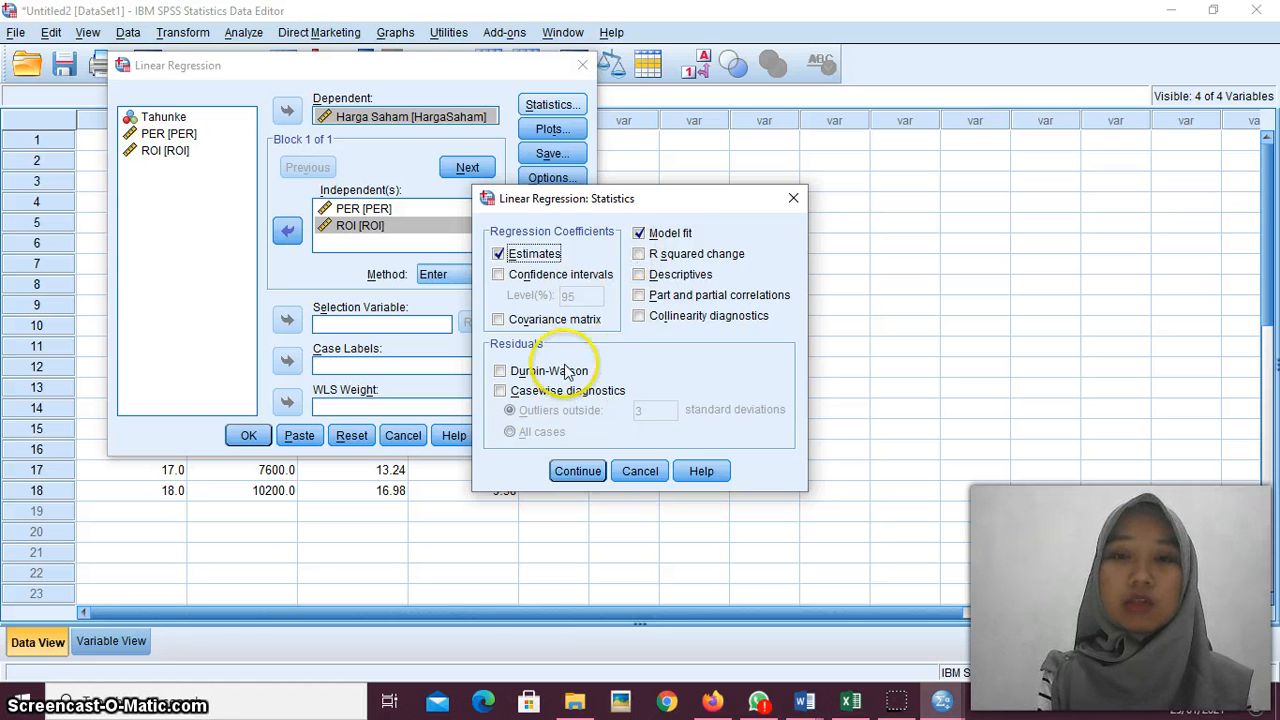
pyautogui.click(578, 471)
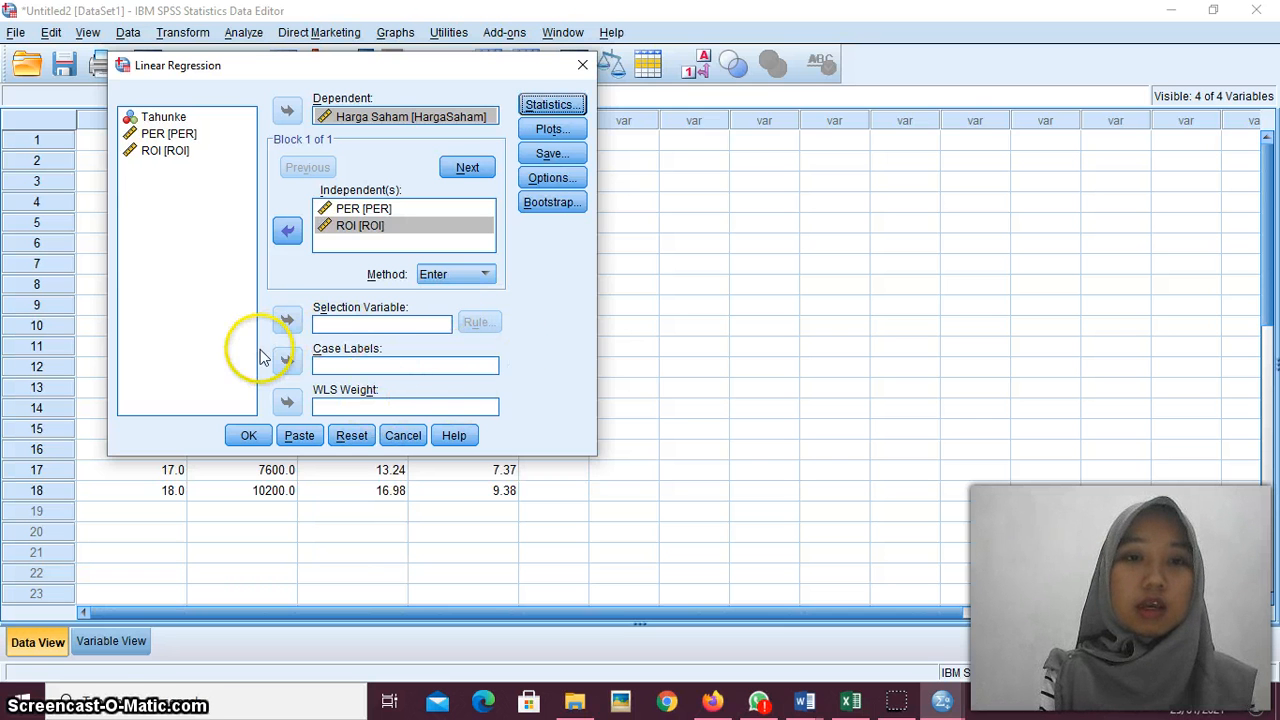
pyautogui.click(248, 437)
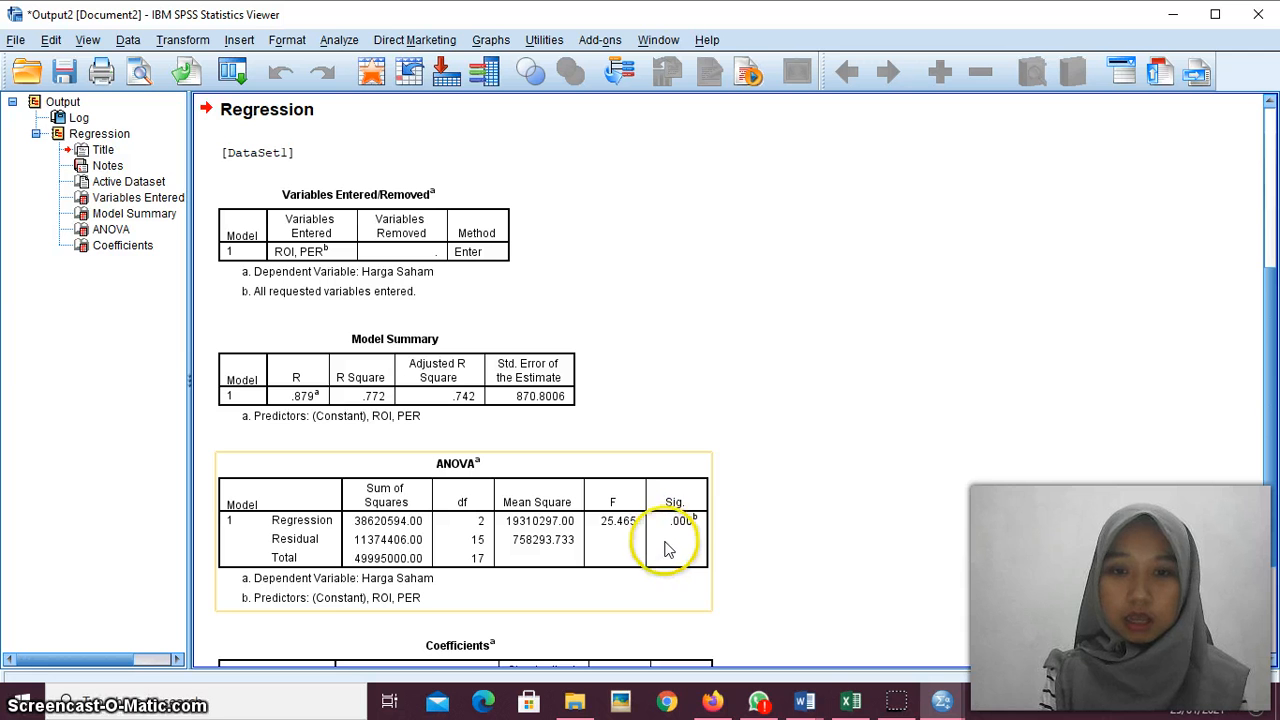
# Switch to the Word document Document1 and review the Ho and H1 hypotheses
pyautogui.click(735, 600)
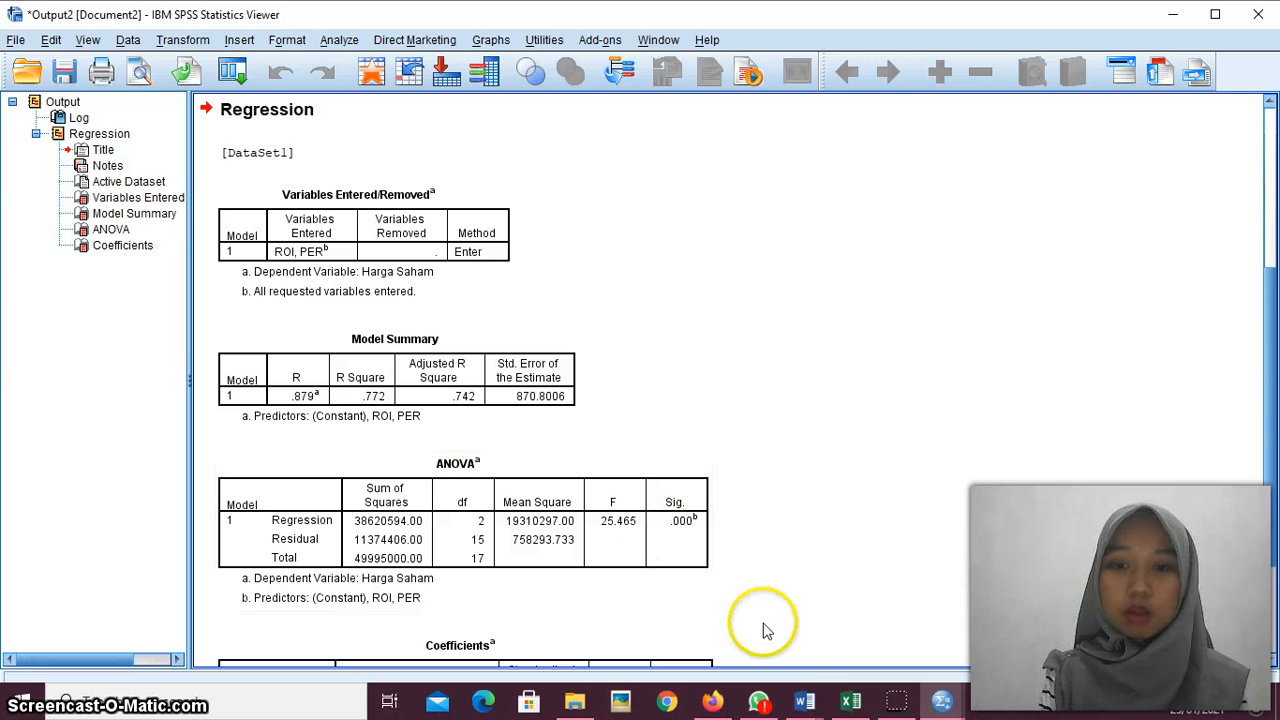
pyautogui.click(806, 703)
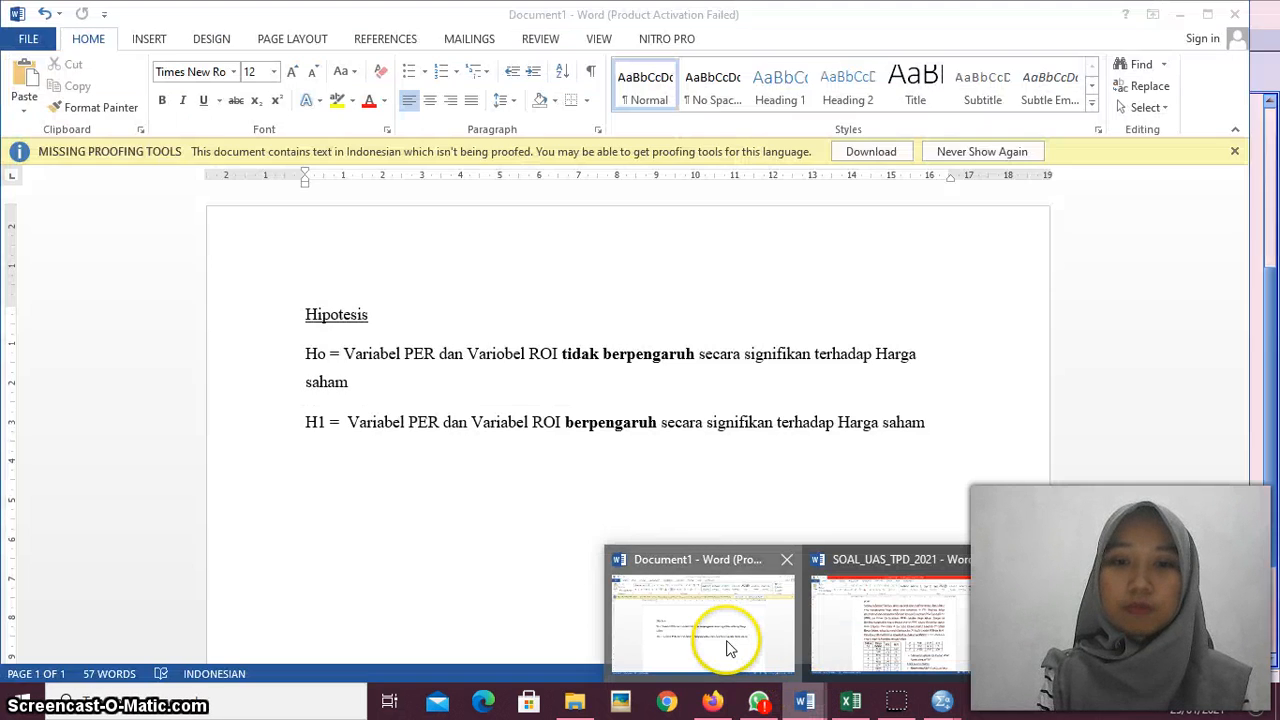
pyautogui.click(725, 648)
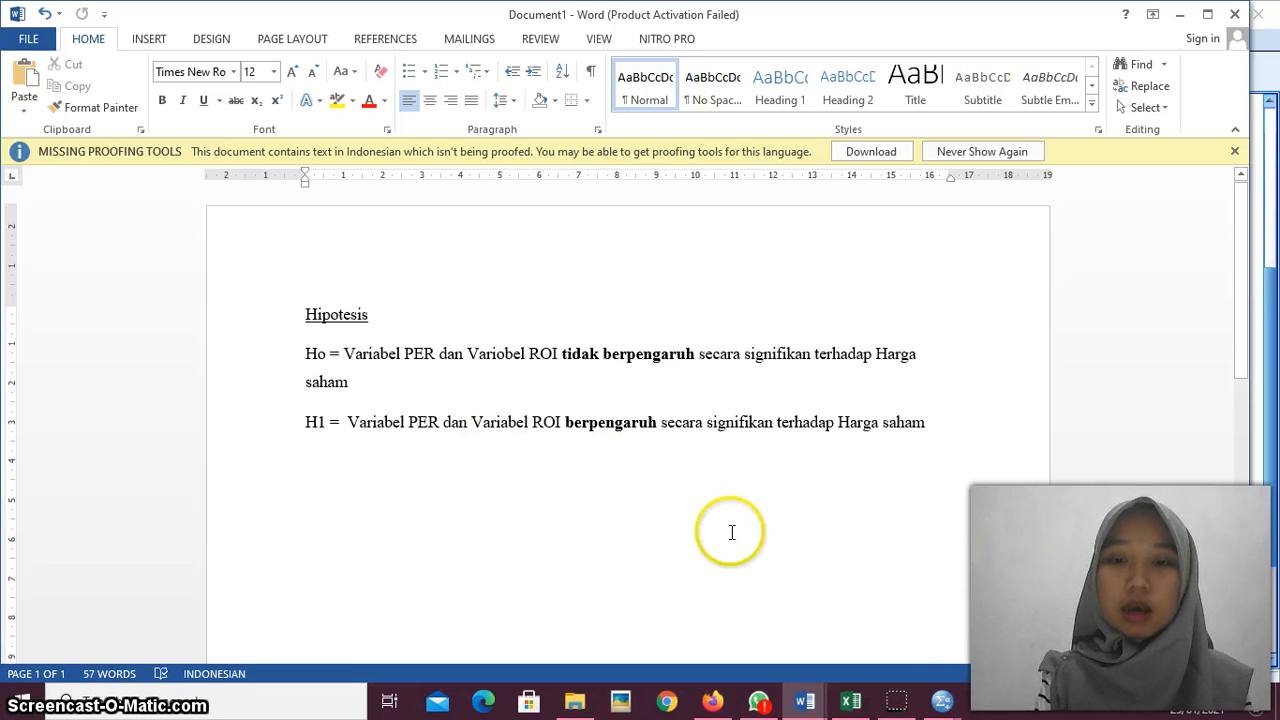
# Return to the SPSS output and examine the F and Sig. values in the ANOVA table
pyautogui.click(943, 700)
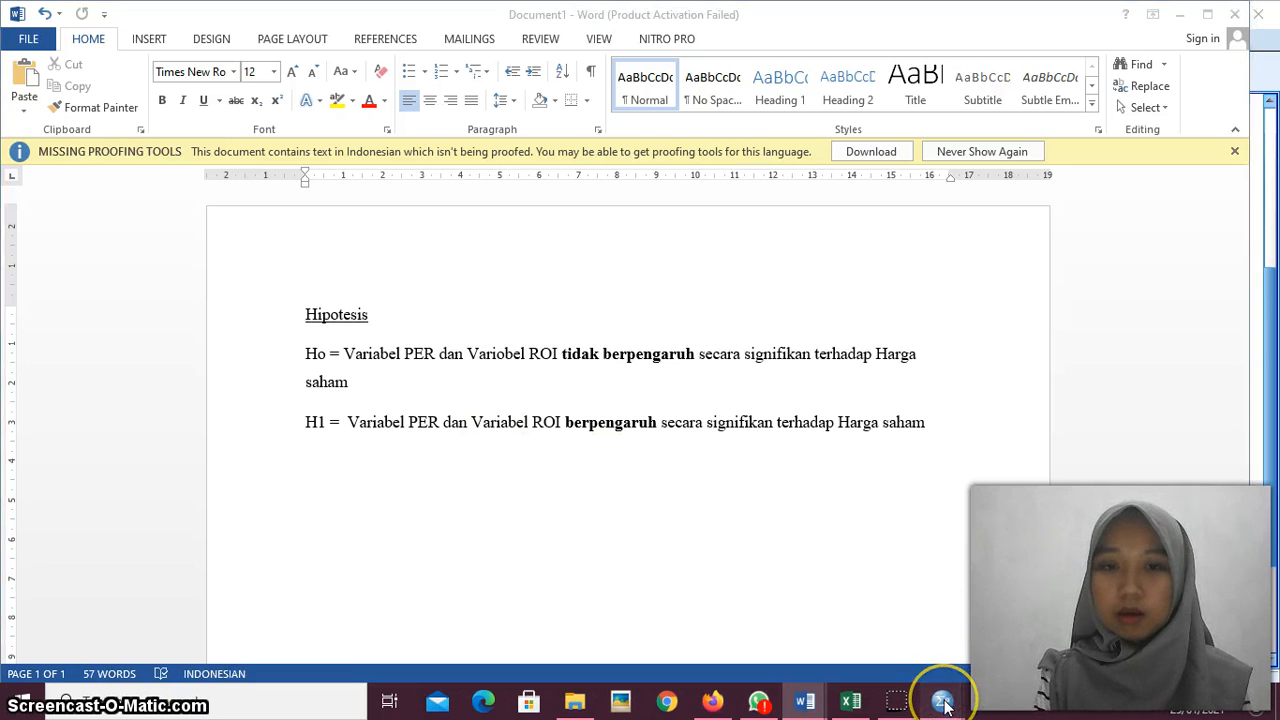
pyautogui.click(896, 634)
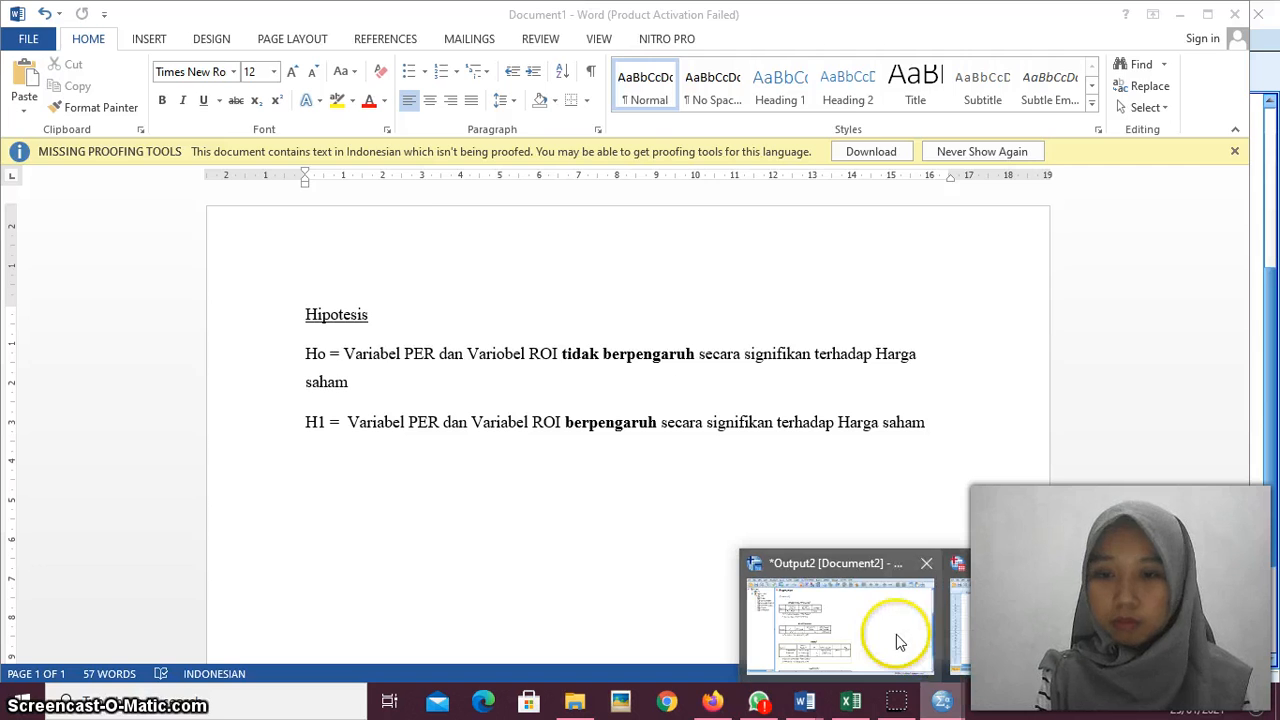
pyautogui.click(690, 548)
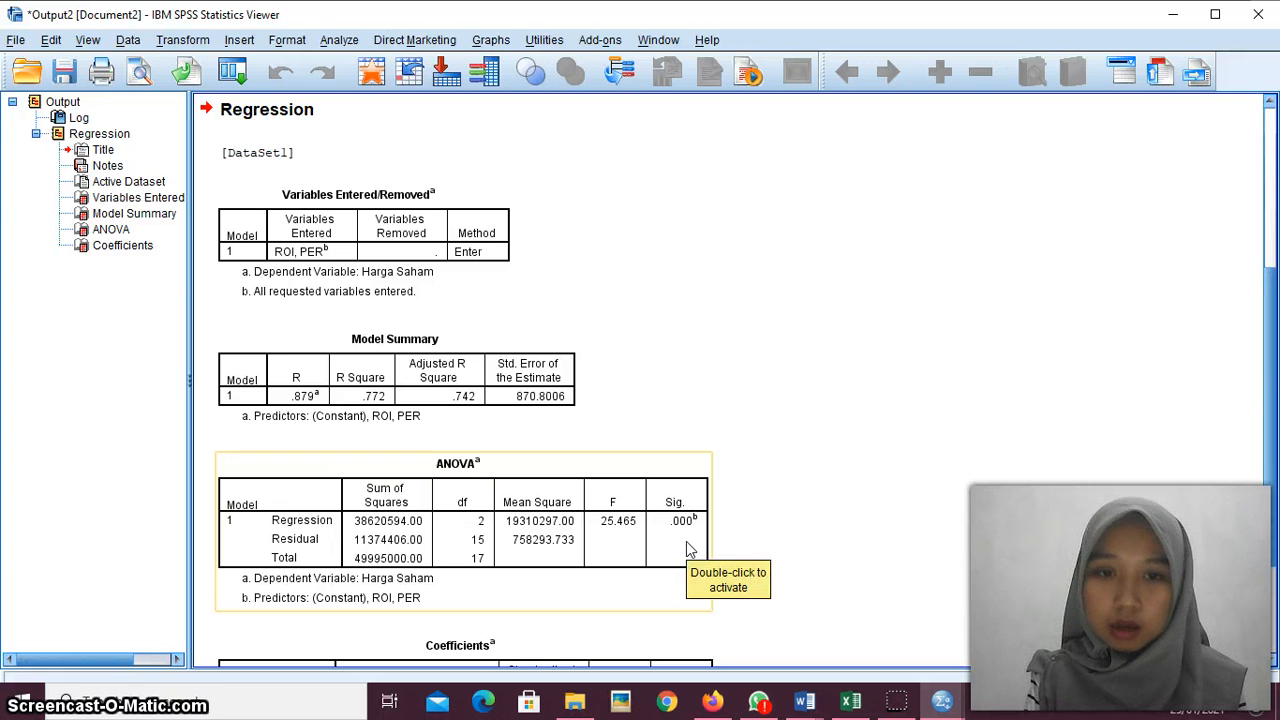
pyautogui.click(688, 548)
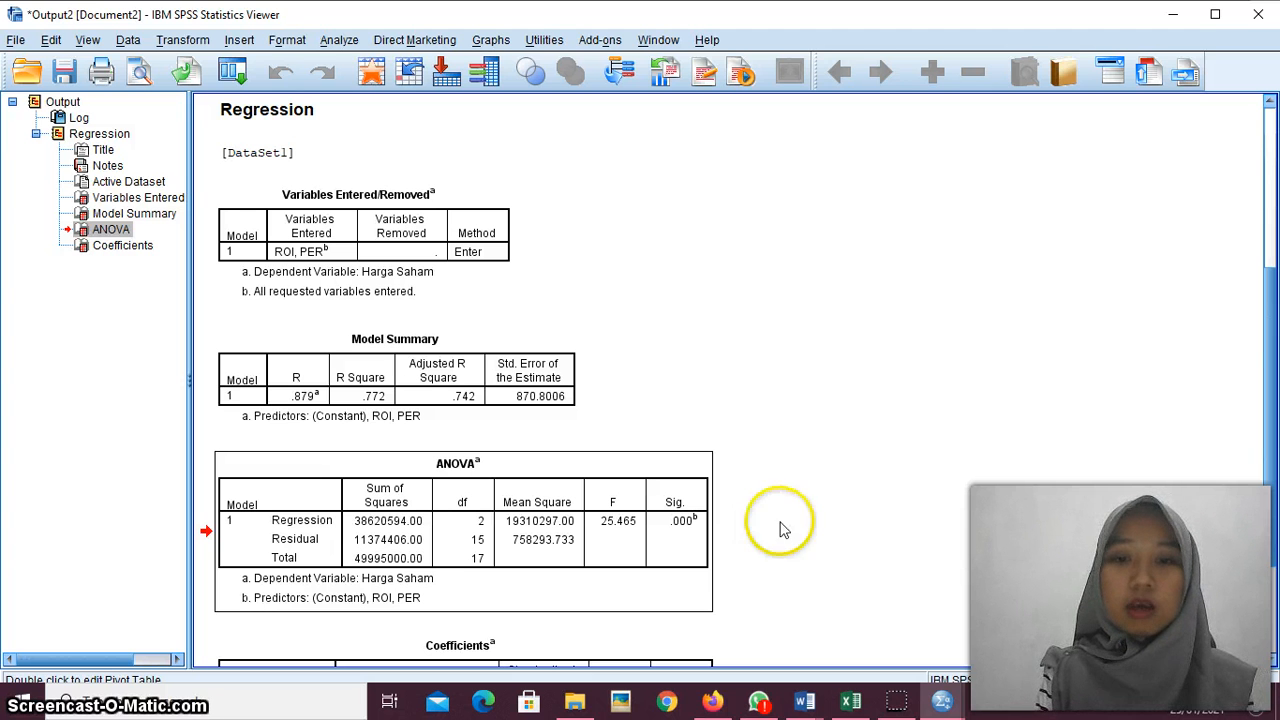
pyautogui.click(804, 548)
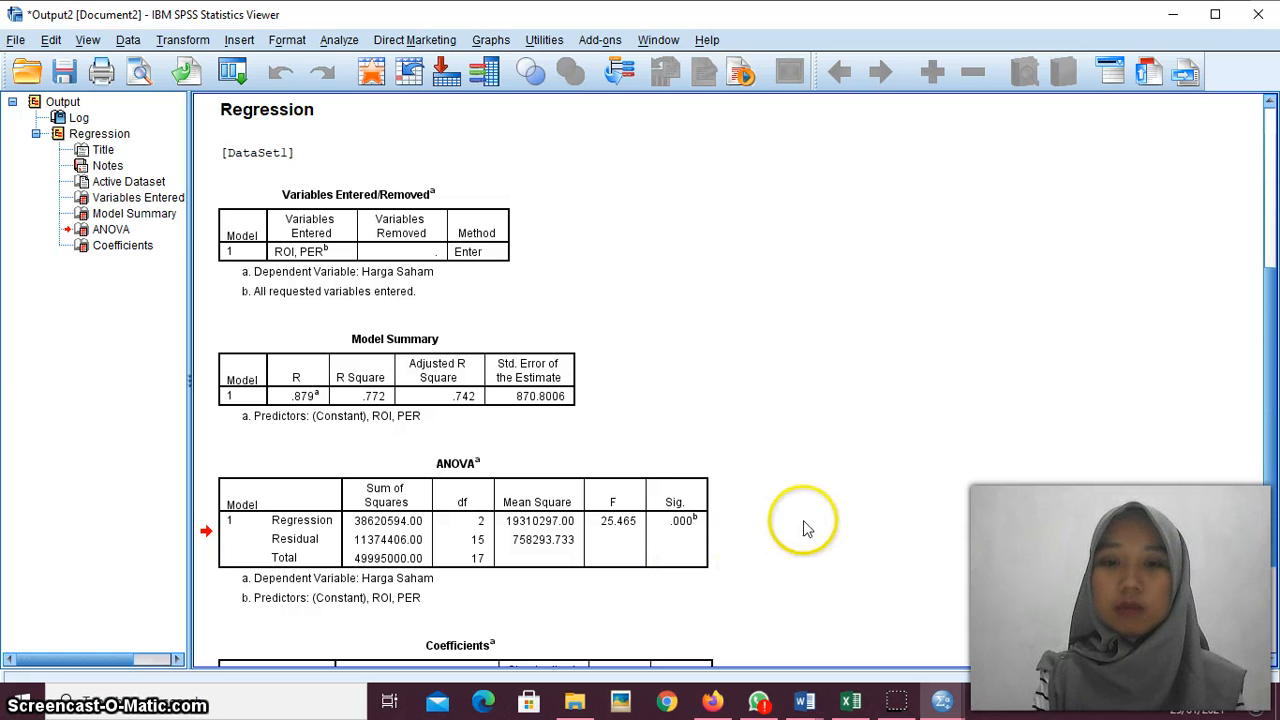
pyautogui.click(643, 510)
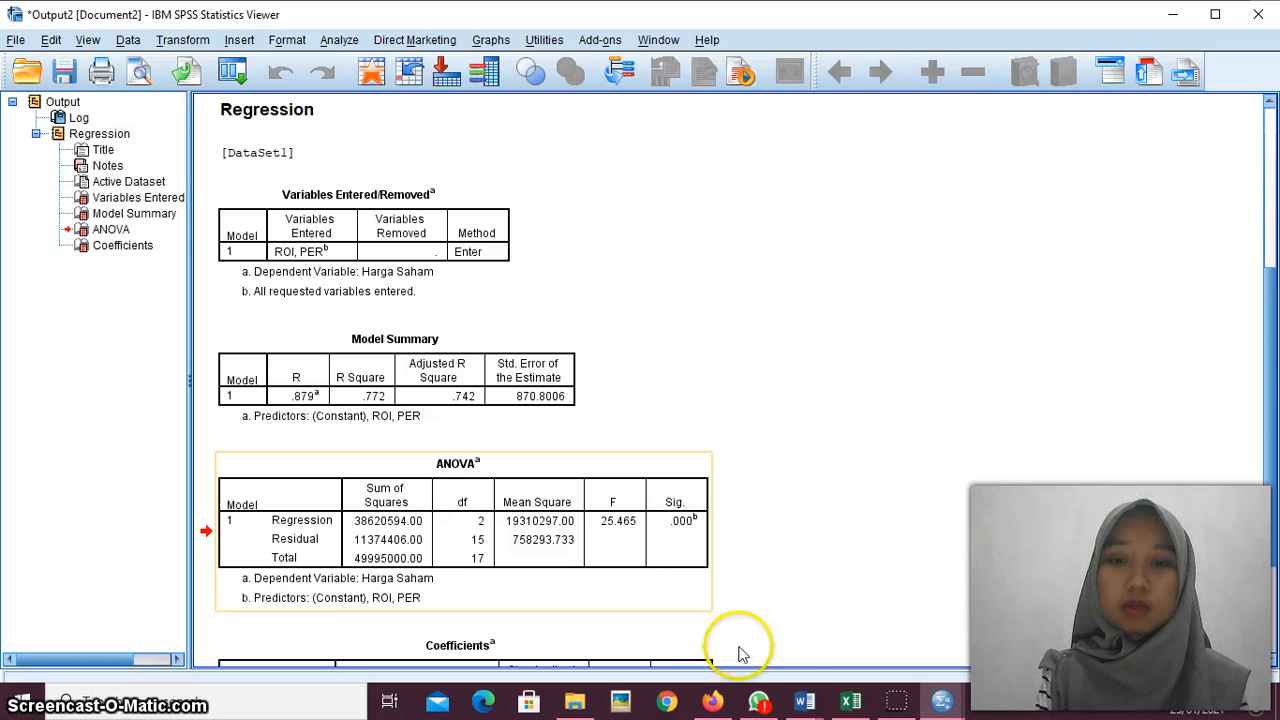
# Switch to the Word document SOAL_UAS_TPD_2021 and find the F distribution table, Tabel F
pyautogui.moveTo(805, 695)
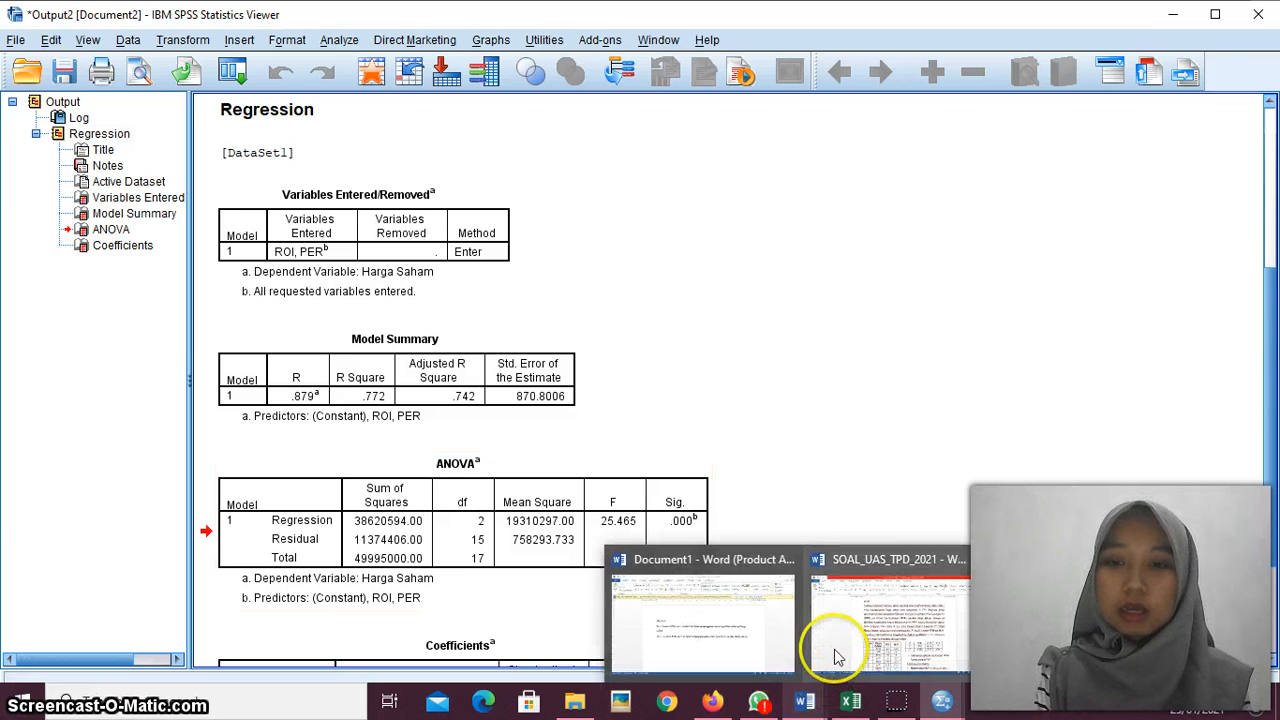
pyautogui.moveTo(838, 657)
pyautogui.rightClick(956, 586)
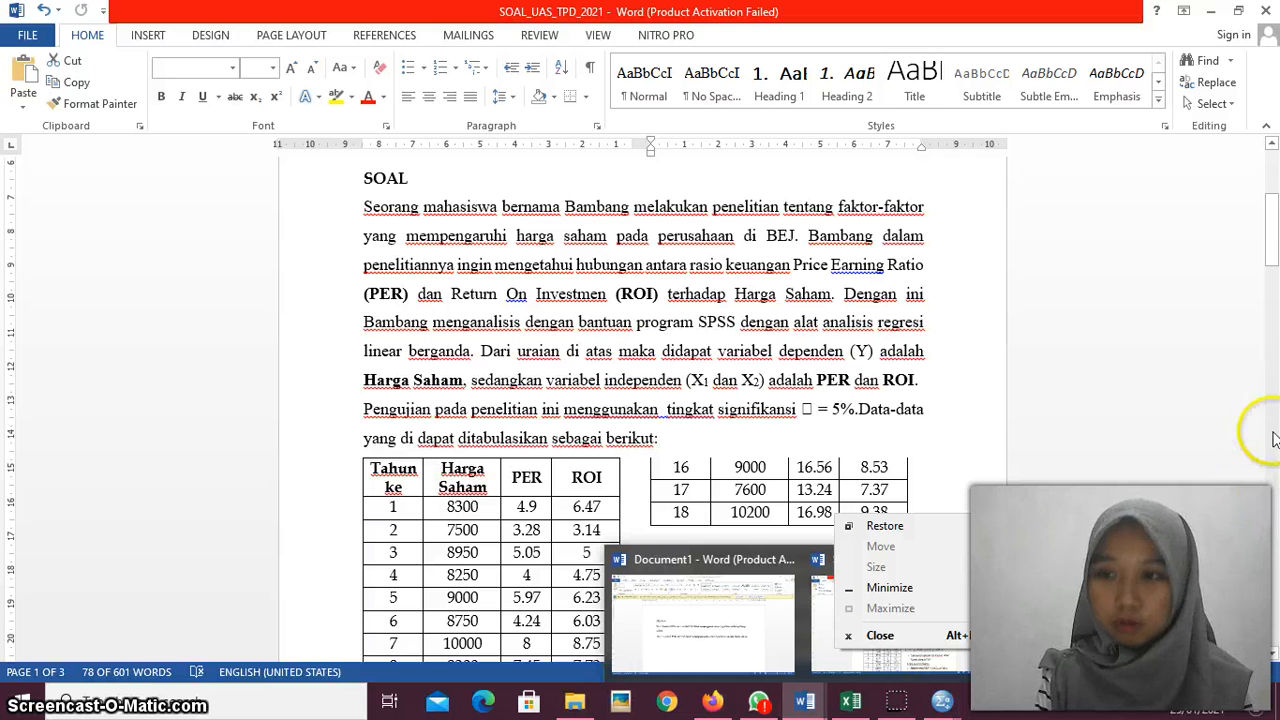
pyautogui.click(1273, 654)
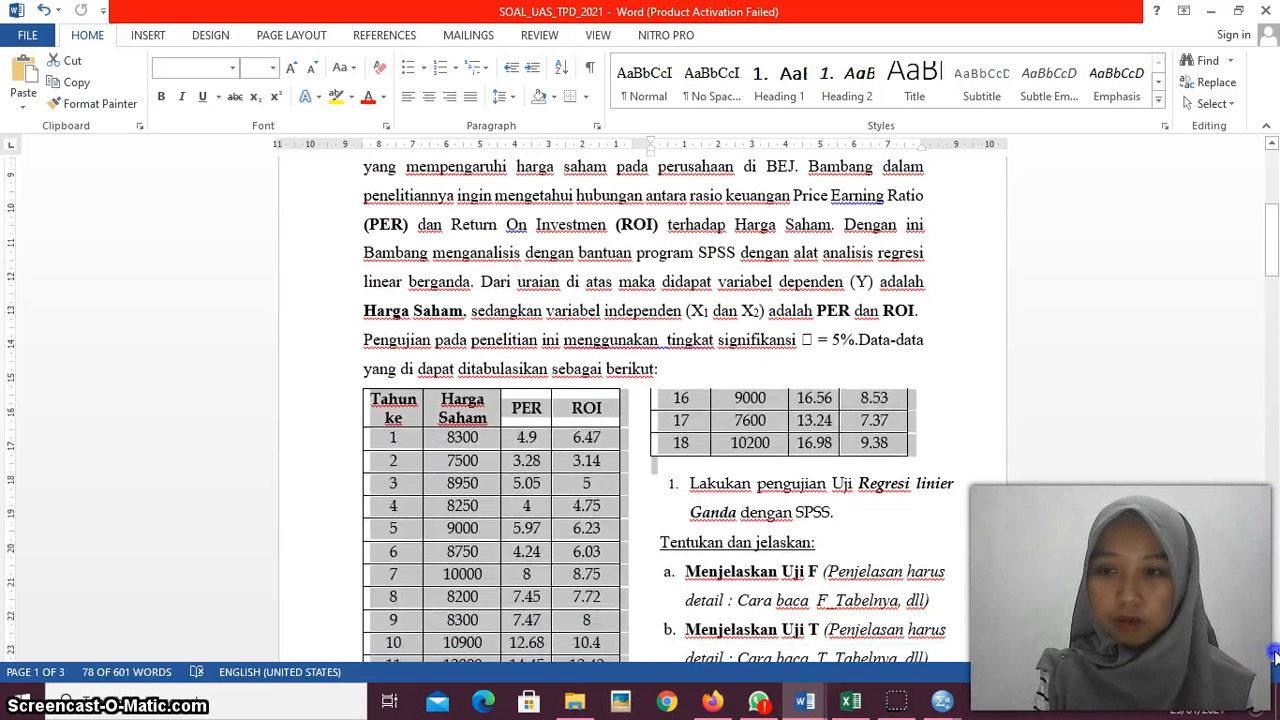
pyautogui.scroll(-3, 1273, 654)
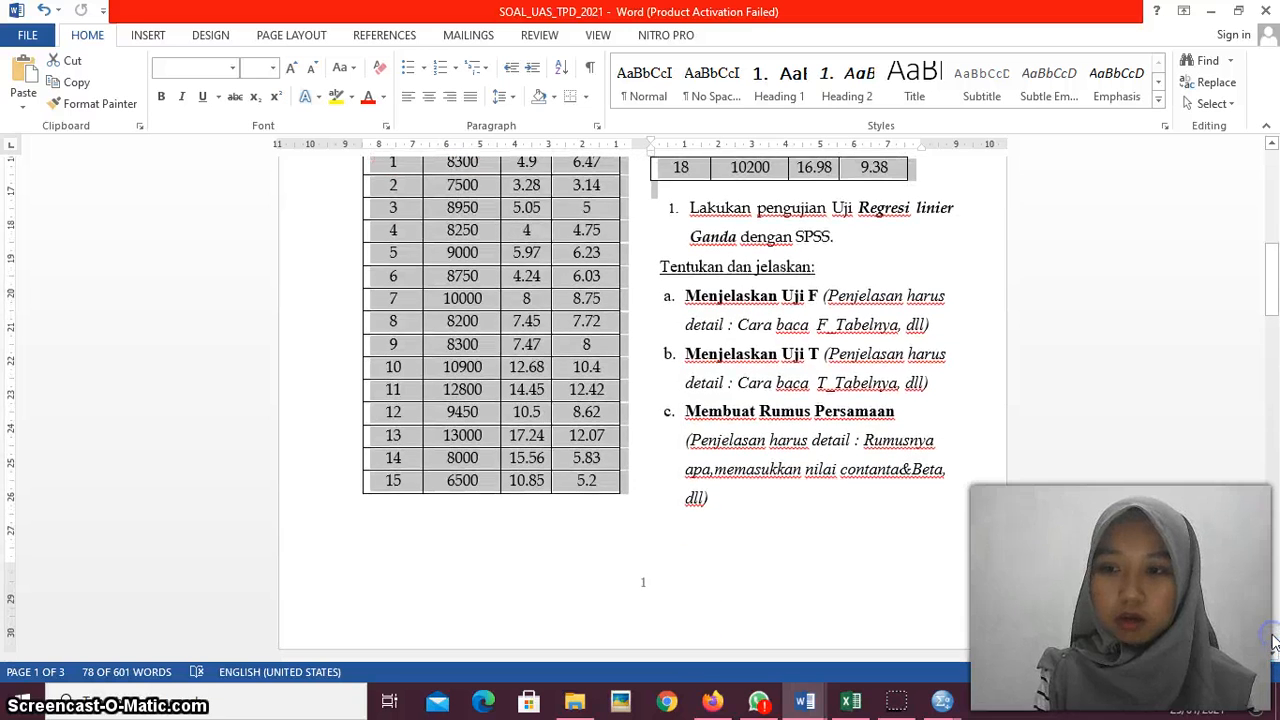
pyautogui.scroll(-7, 1273, 654)
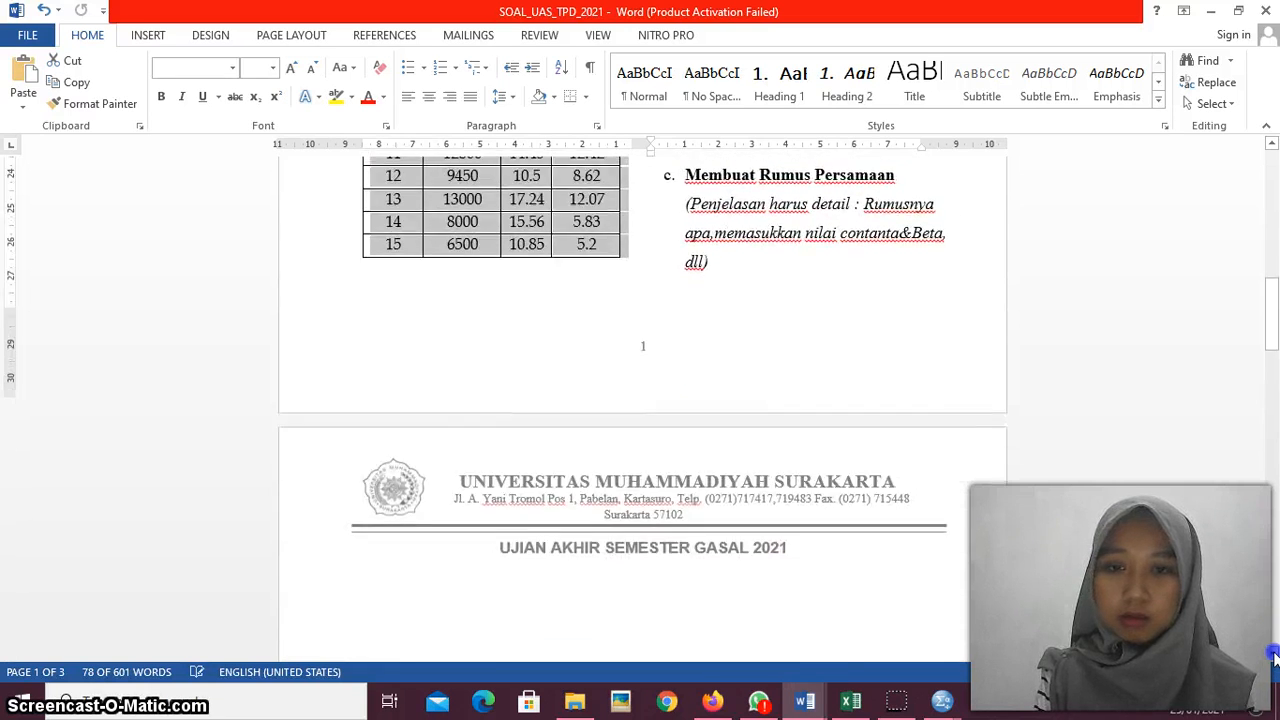
pyautogui.scroll(-2, 1273, 654)
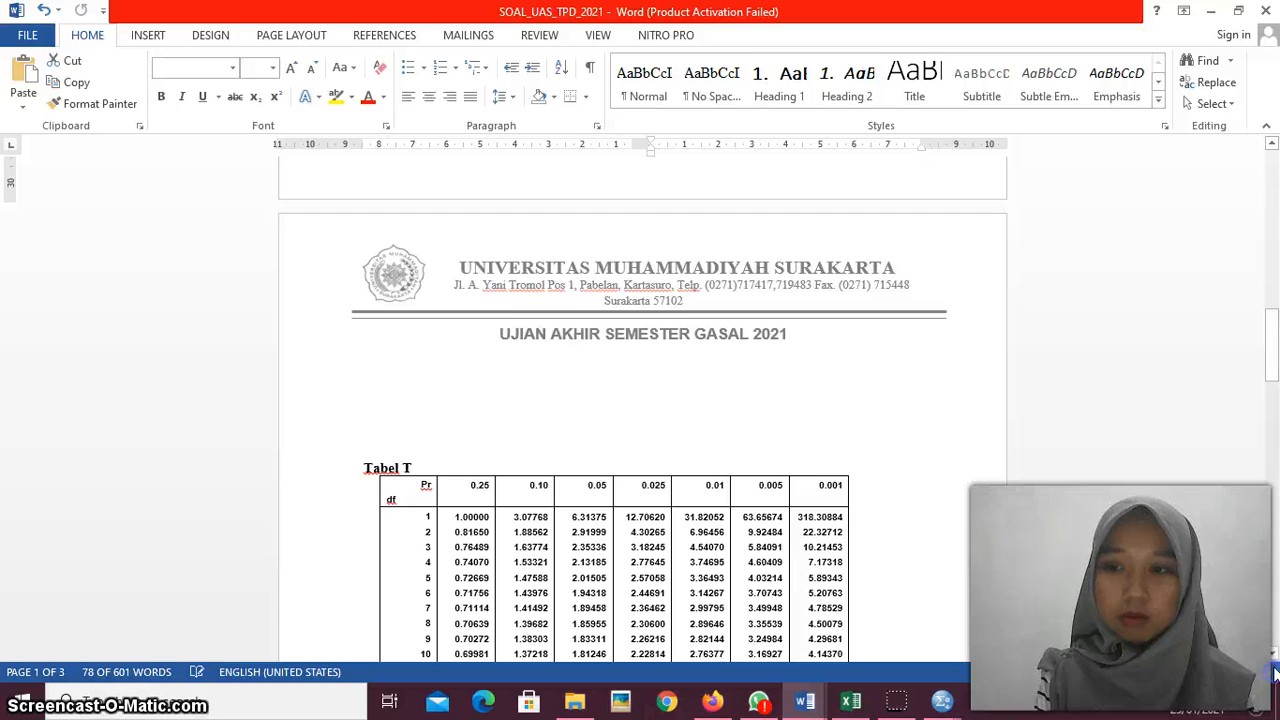
pyautogui.click(1273, 646)
pyautogui.click(1273, 646)
pyautogui.click(1273, 646)
pyautogui.click(1273, 646)
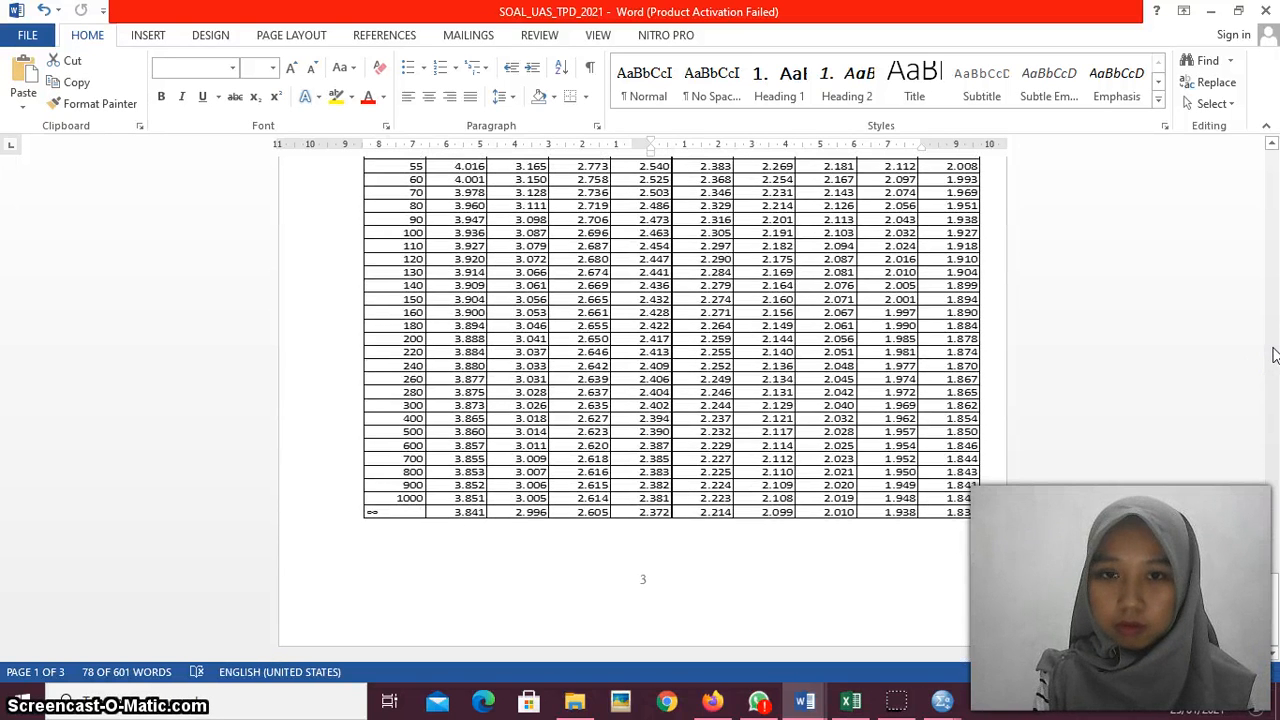
pyautogui.click(1157, 337)
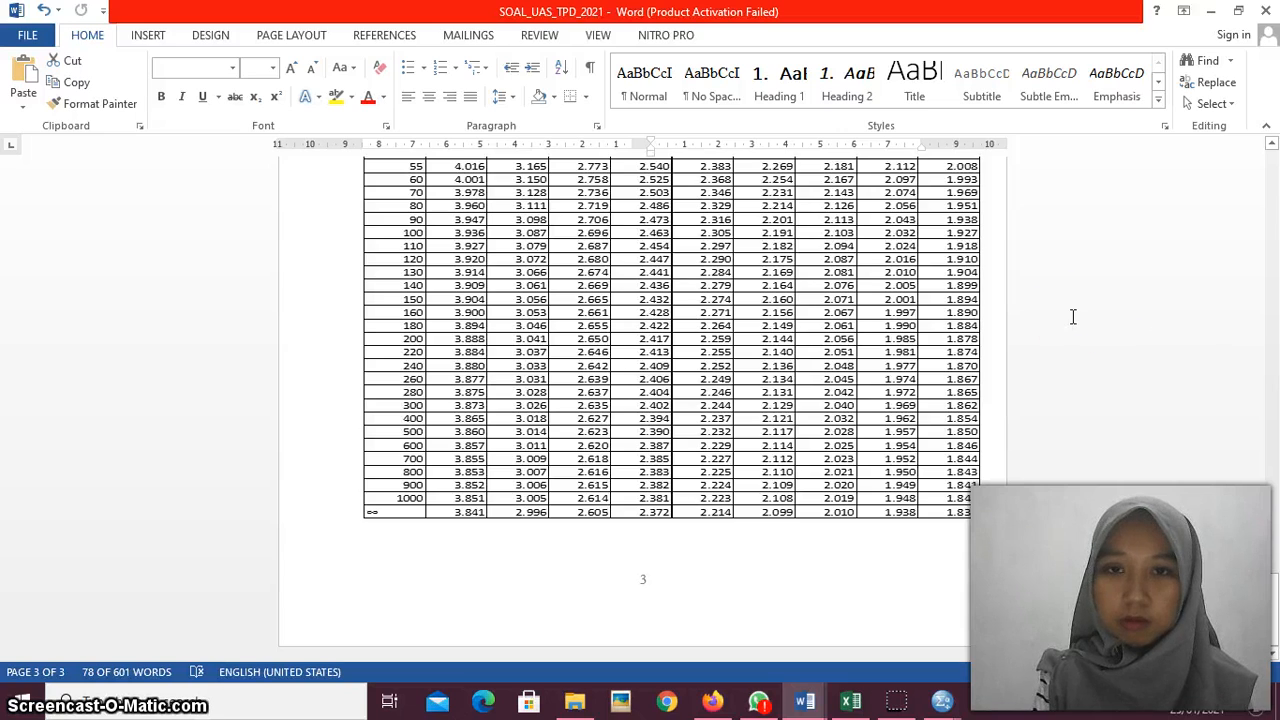
pyautogui.scroll(3, 1073, 316)
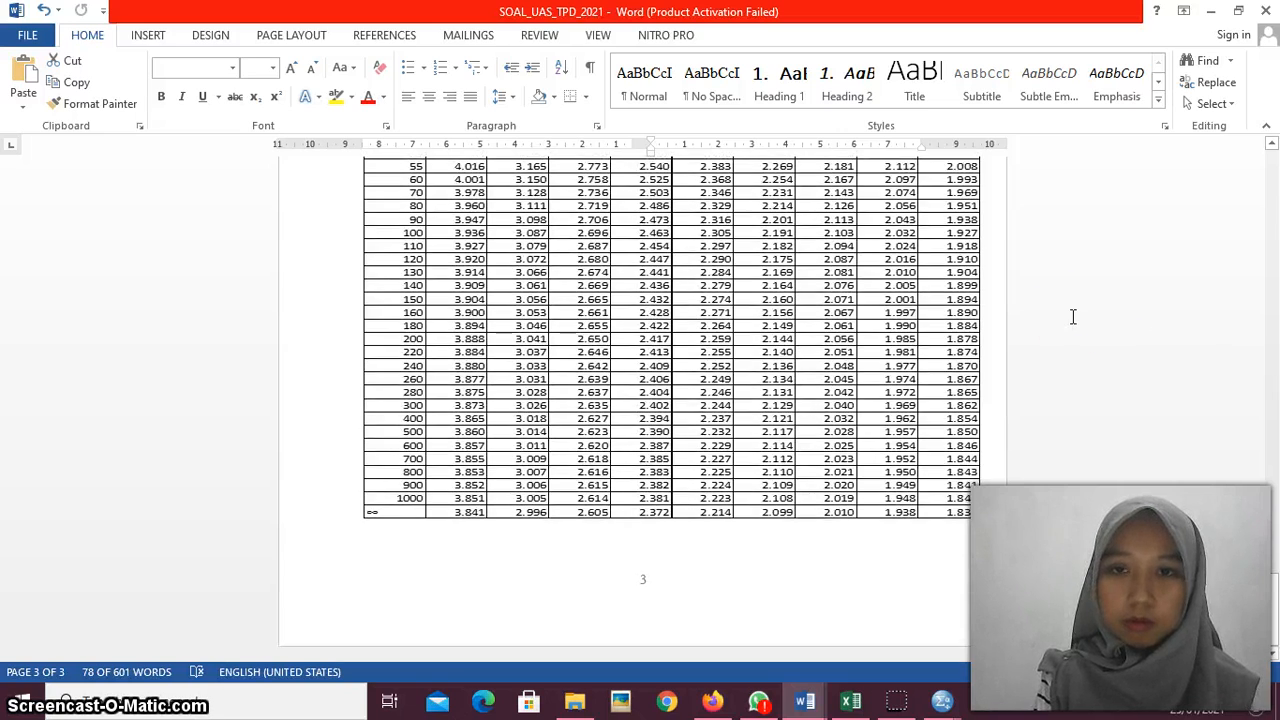
pyautogui.scroll(6, 1073, 316)
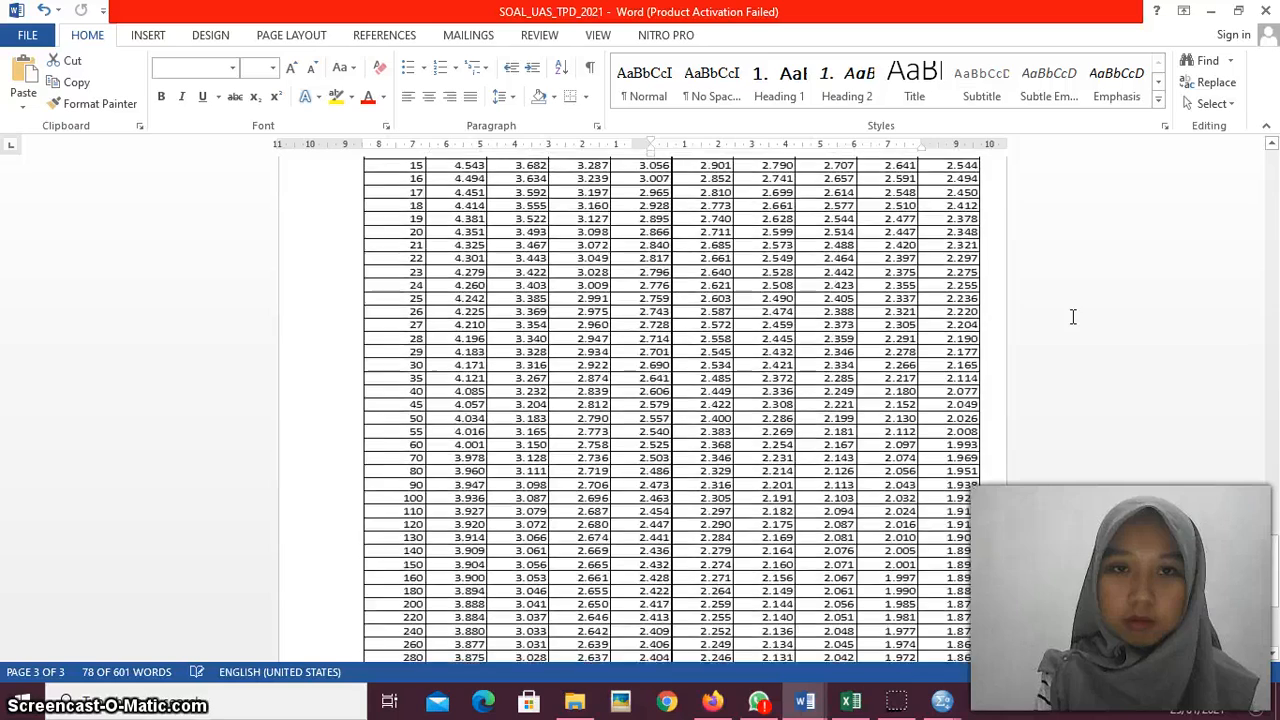
pyautogui.scroll(4, 1073, 316)
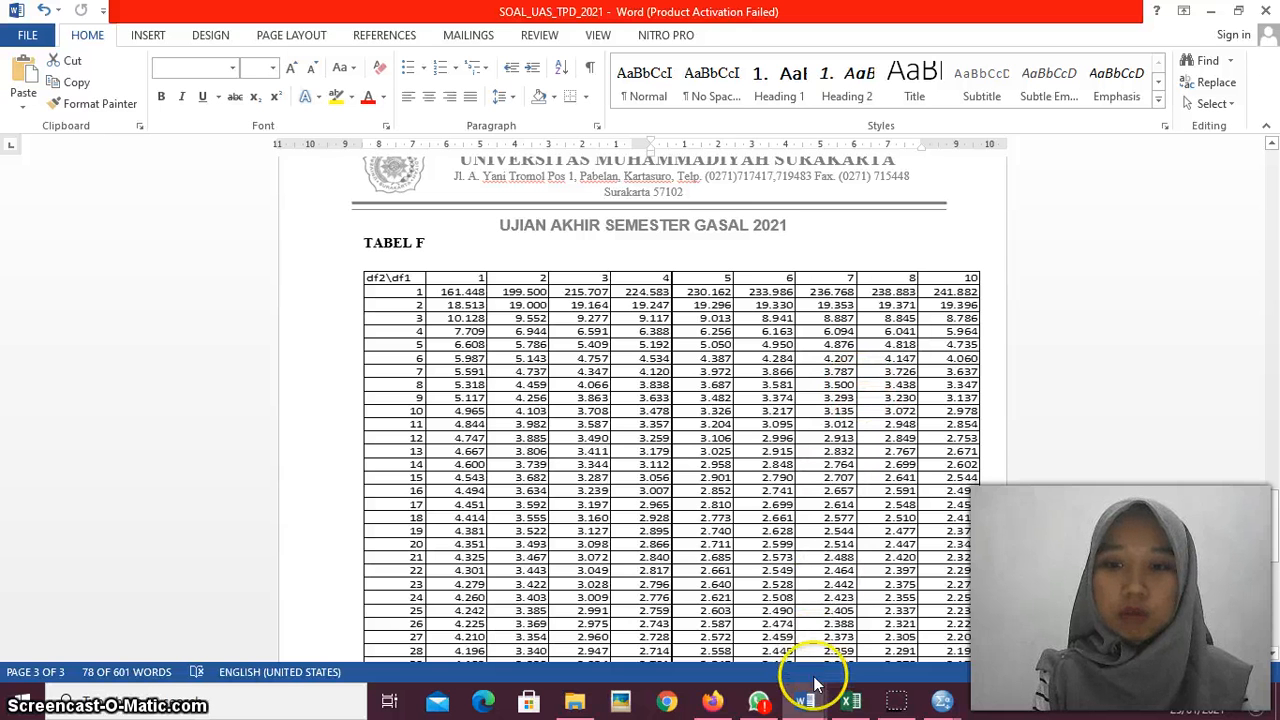
# Switch to Document1 and write the line "Df 1 = k – 1 = 3 – 1 = 2" below the hypotheses
pyautogui.moveTo(818, 708)
pyautogui.click(742, 658)
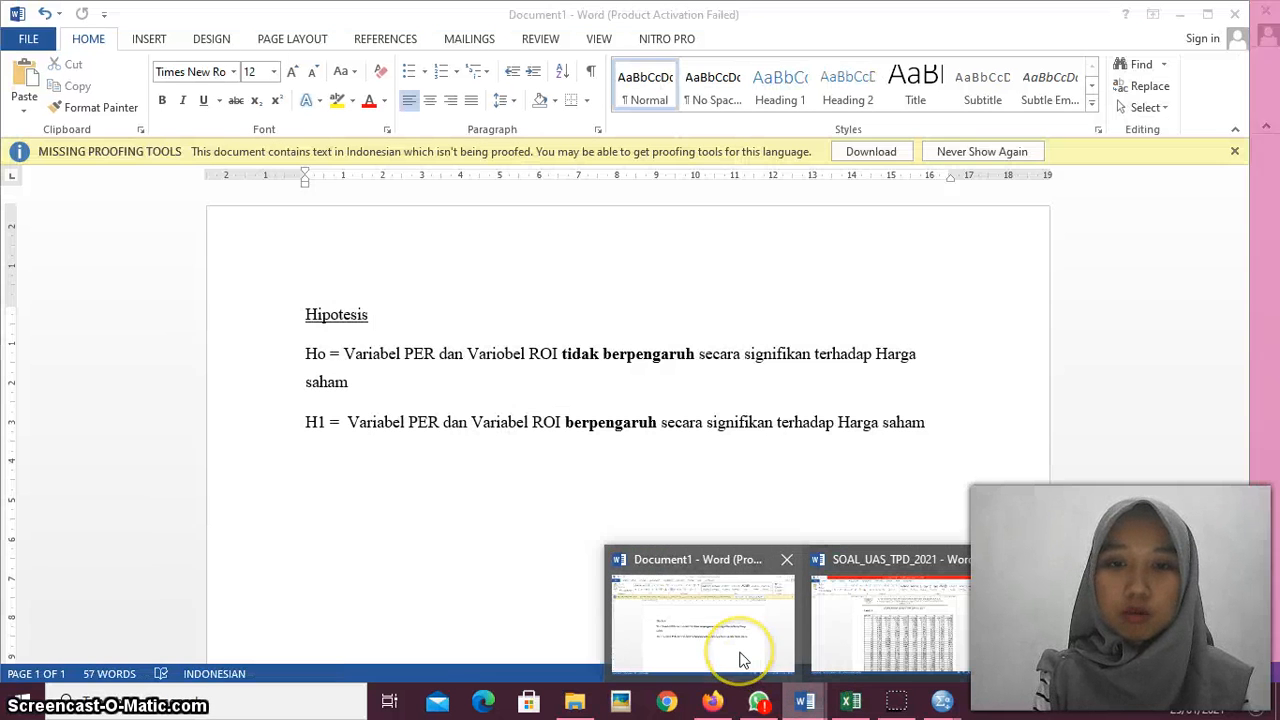
pyautogui.click(330, 502)
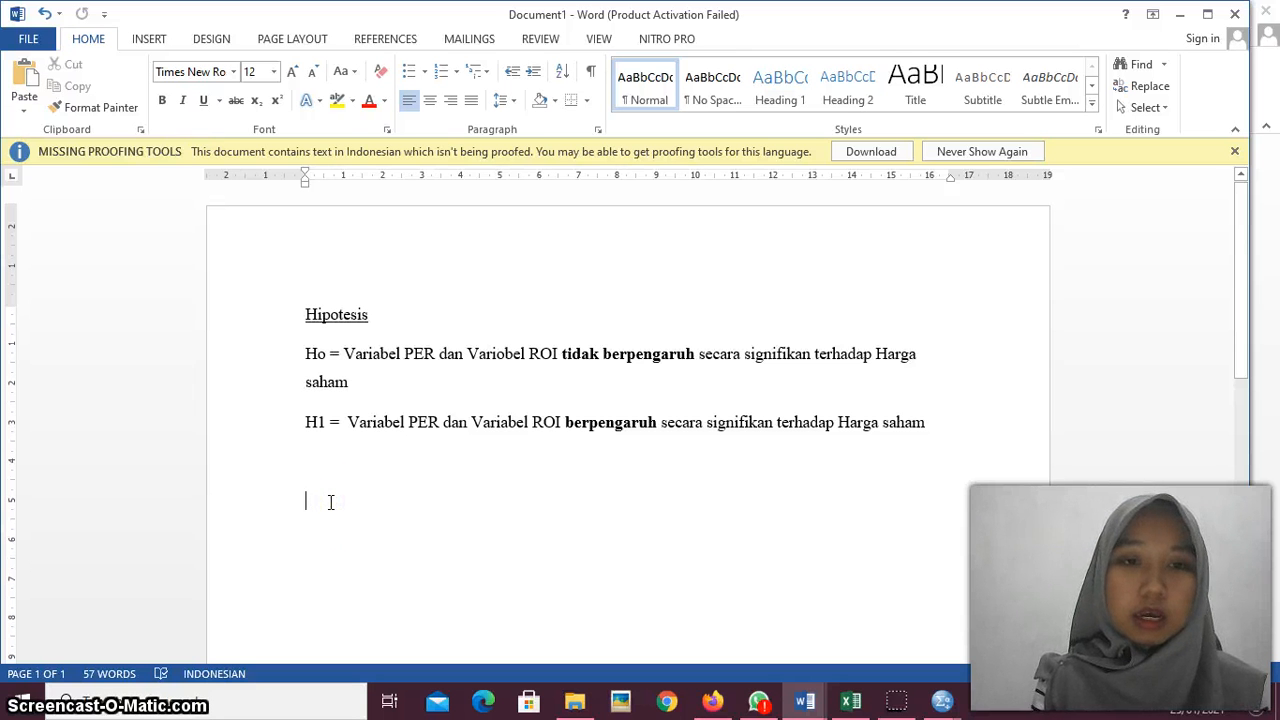
pyautogui.write('dF')
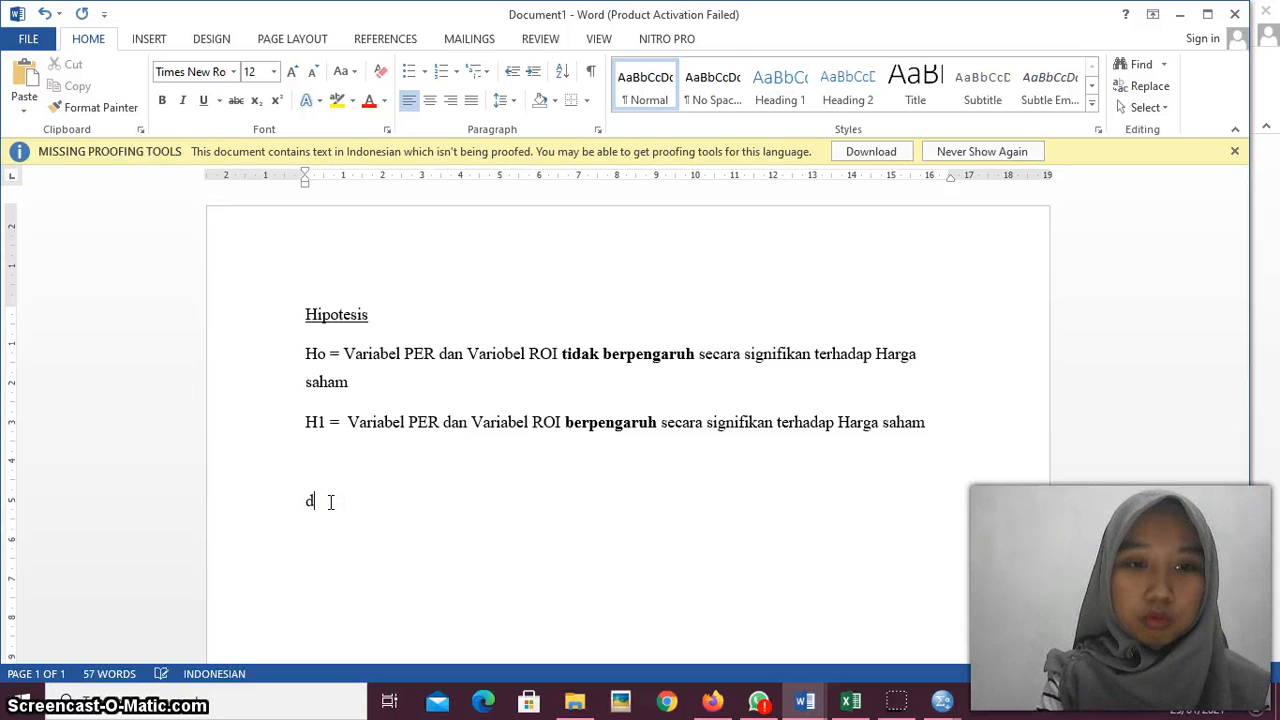
pyautogui.press('BackSpace')
pyautogui.press('BackSpace')
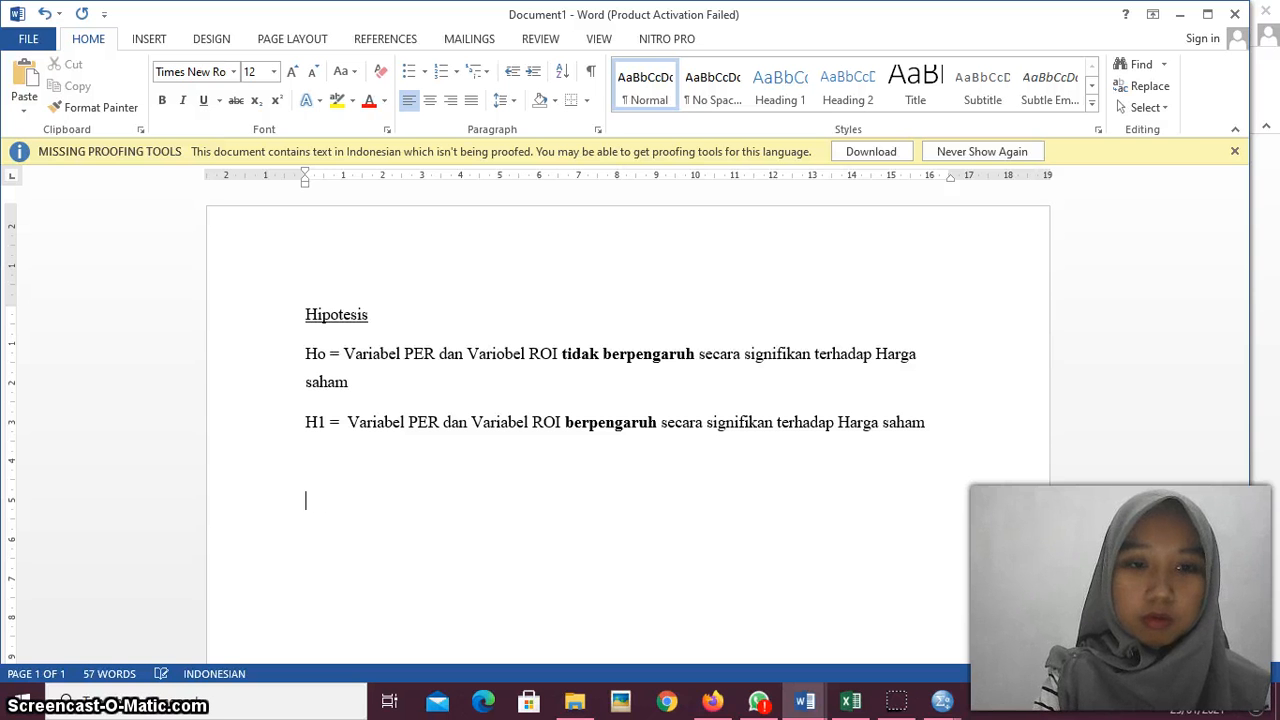
pyautogui.write('Df 1')
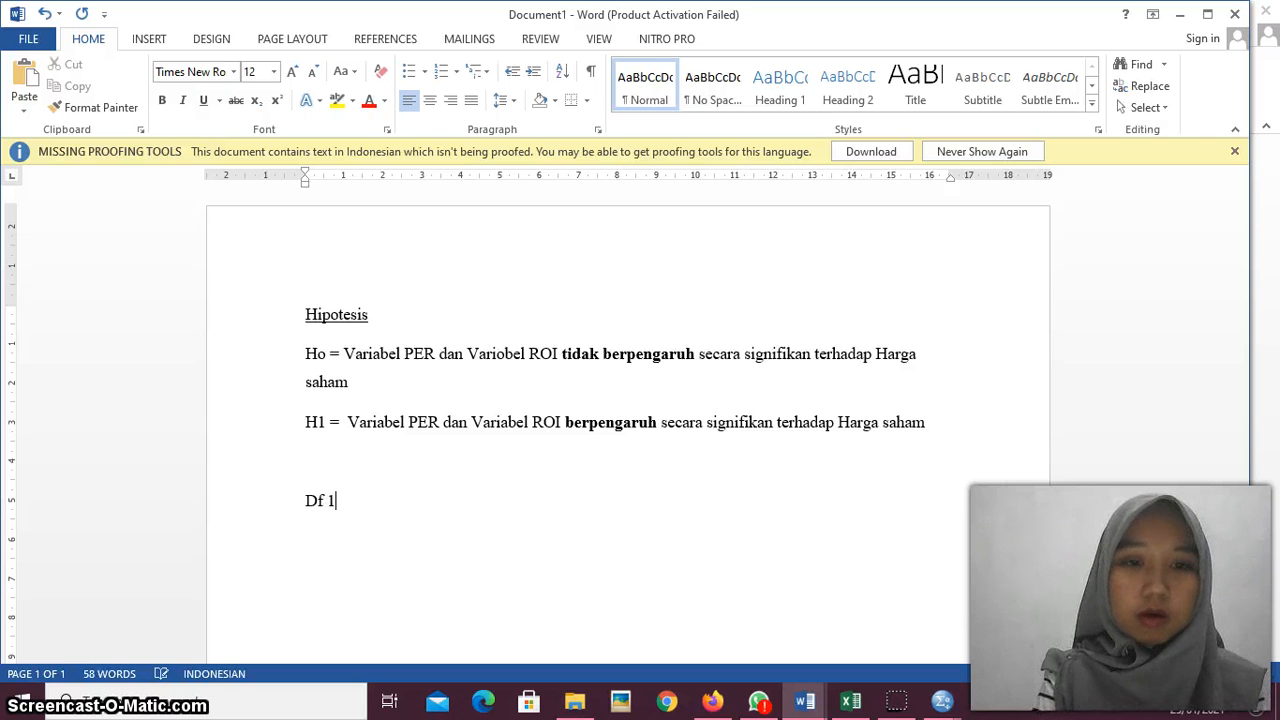
pyautogui.write(' = k -')
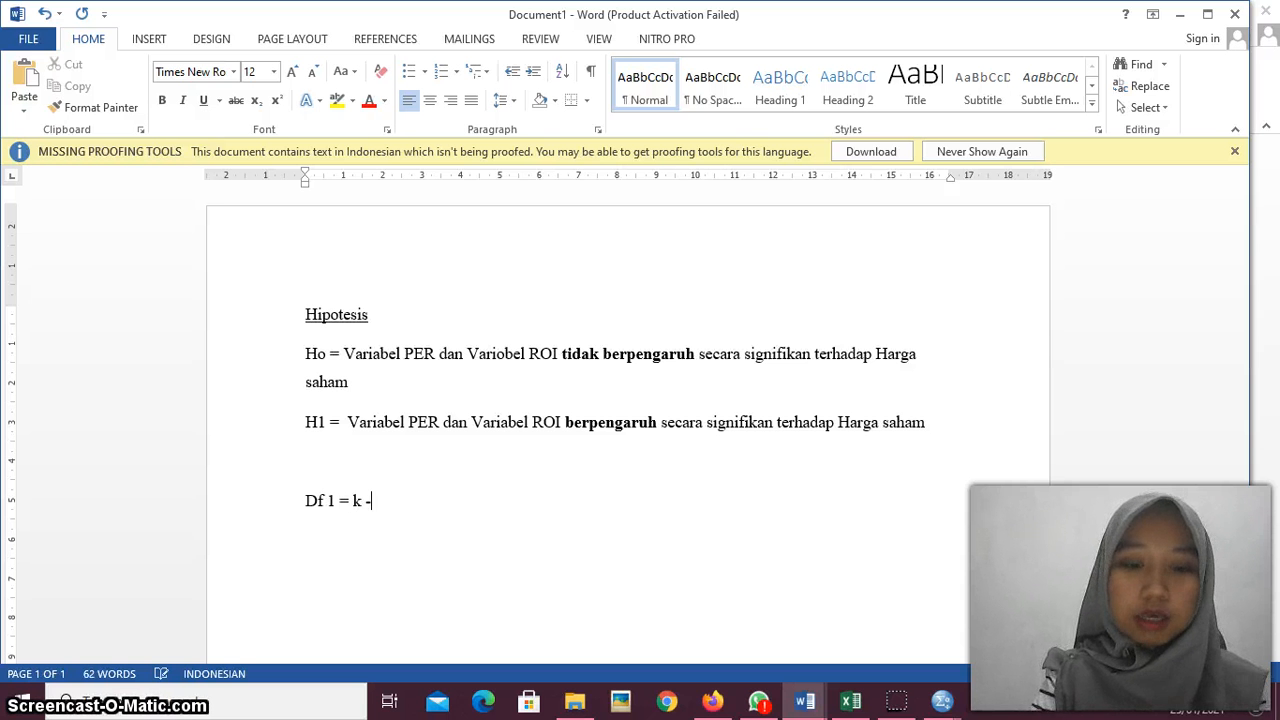
pyautogui.write(' 1')
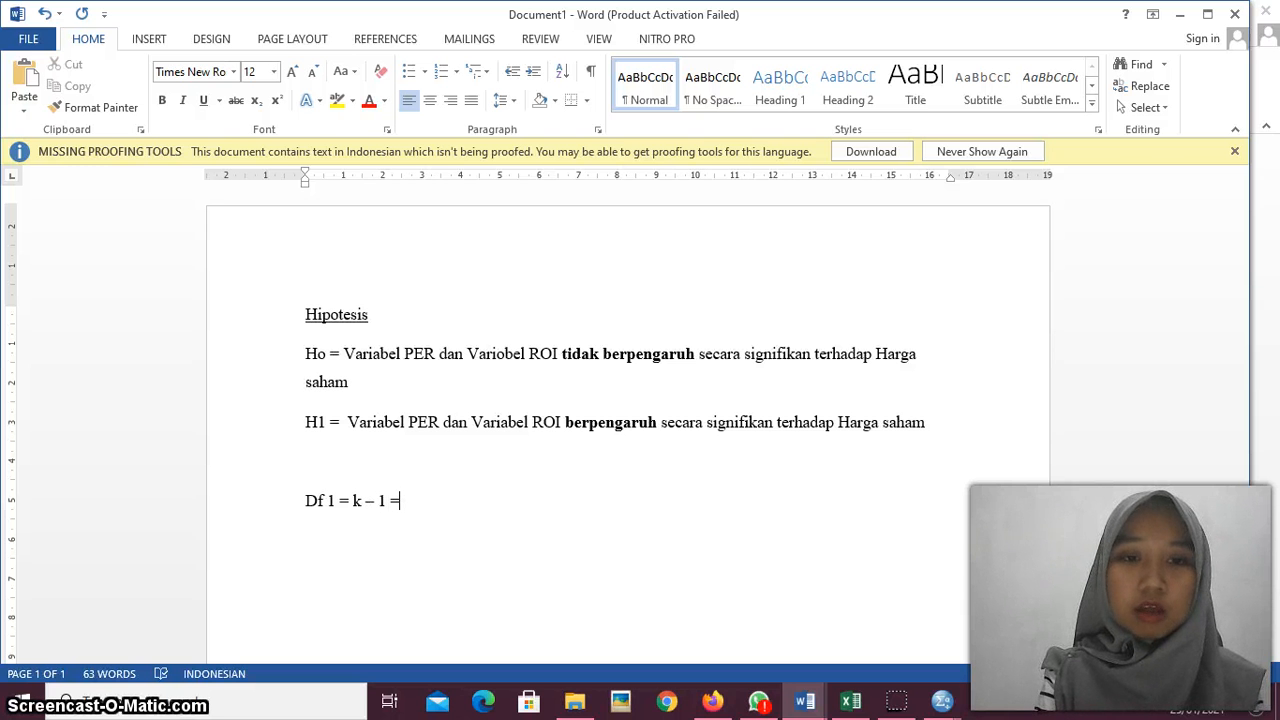
pyautogui.write(' = ')
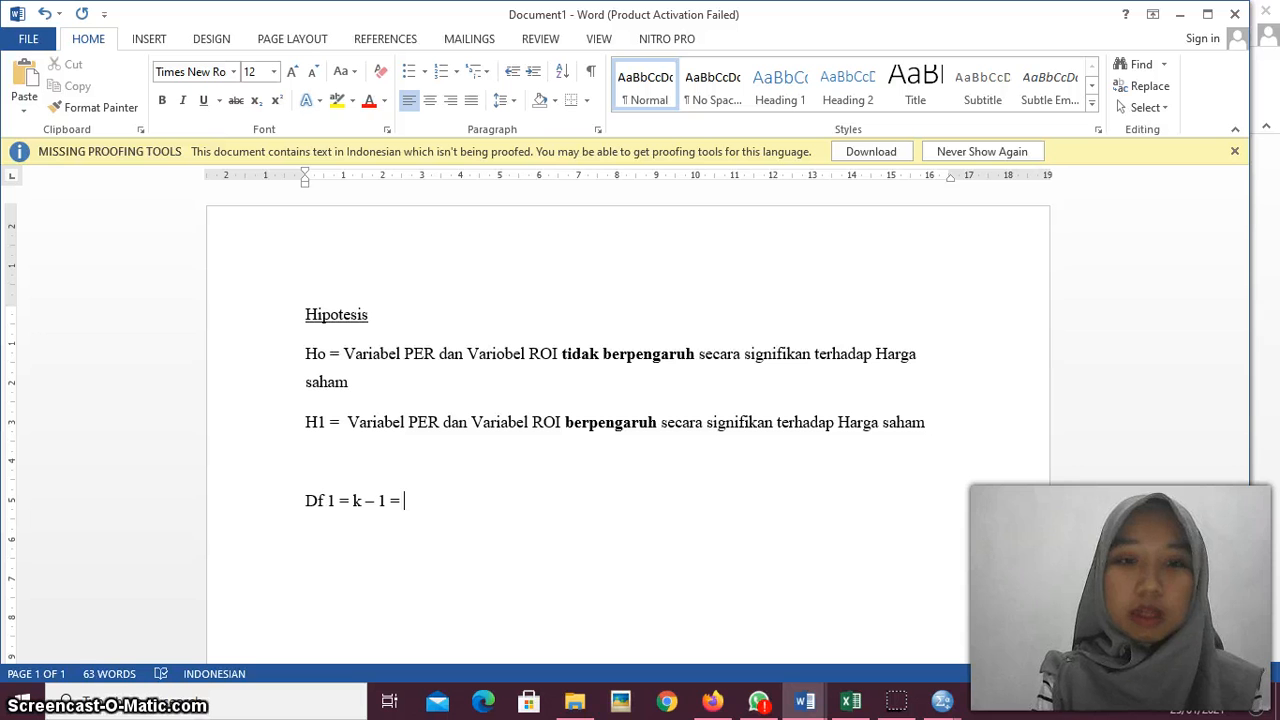
pyautogui.write('3 - ')
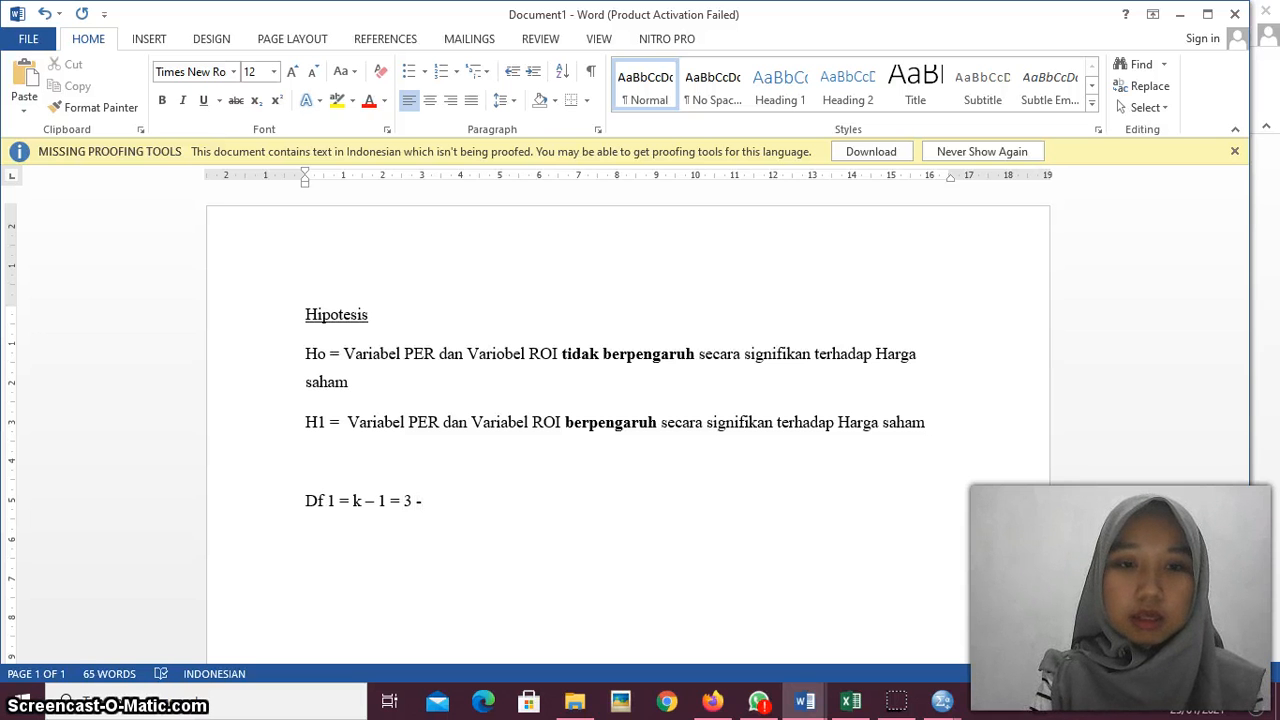
pyautogui.write('1 =')
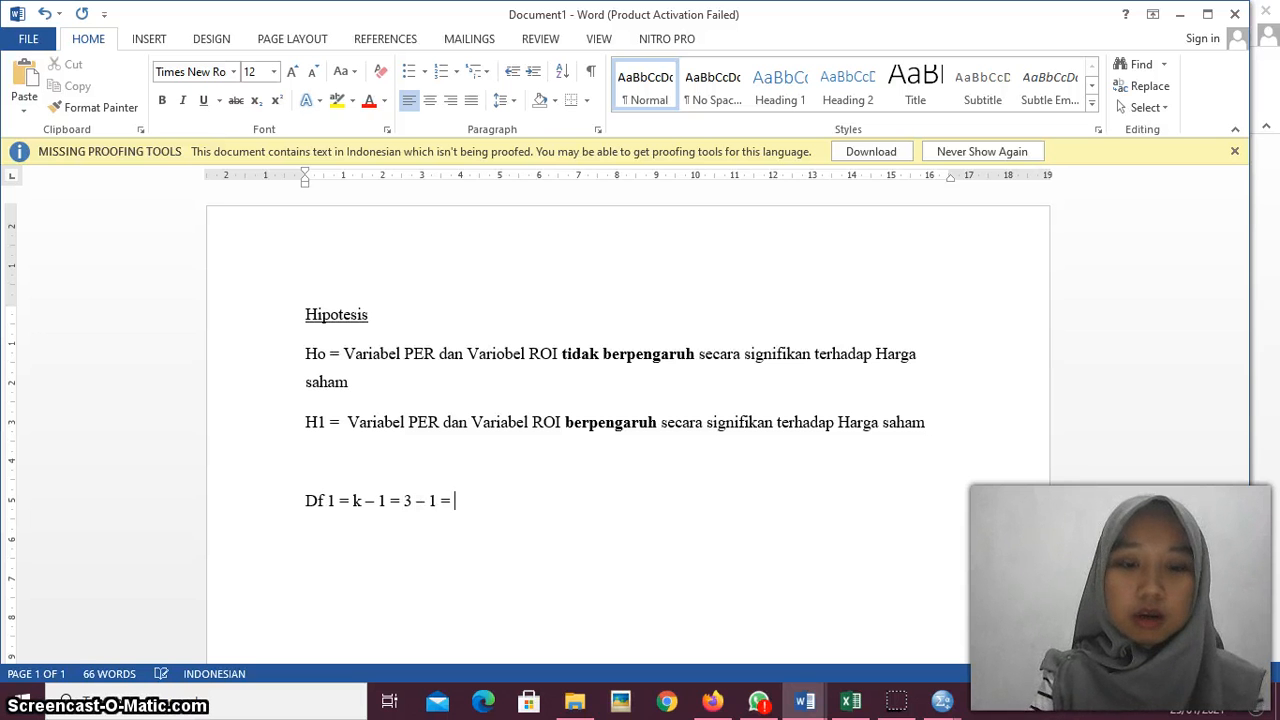
pyautogui.write(' 2')
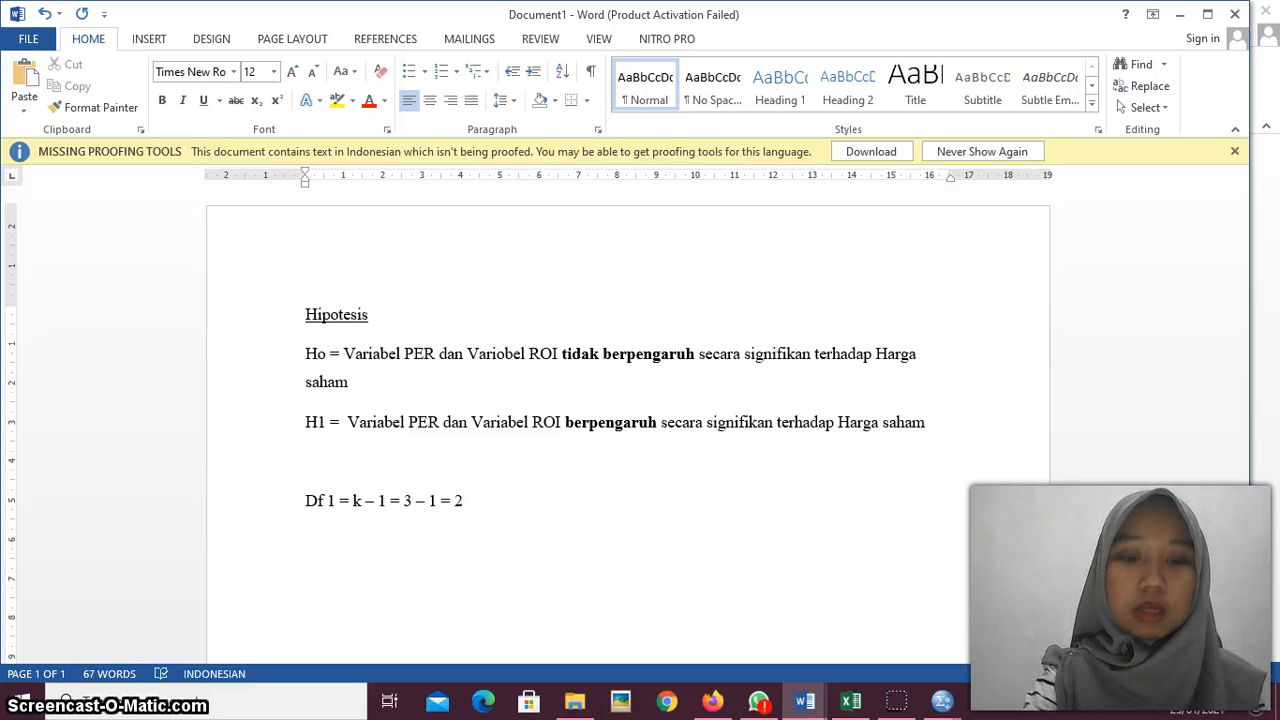
# Write the line "Df 2 = n –k = 18 – 3 = 15" below the Df 1 line
pyautogui.write('Df')
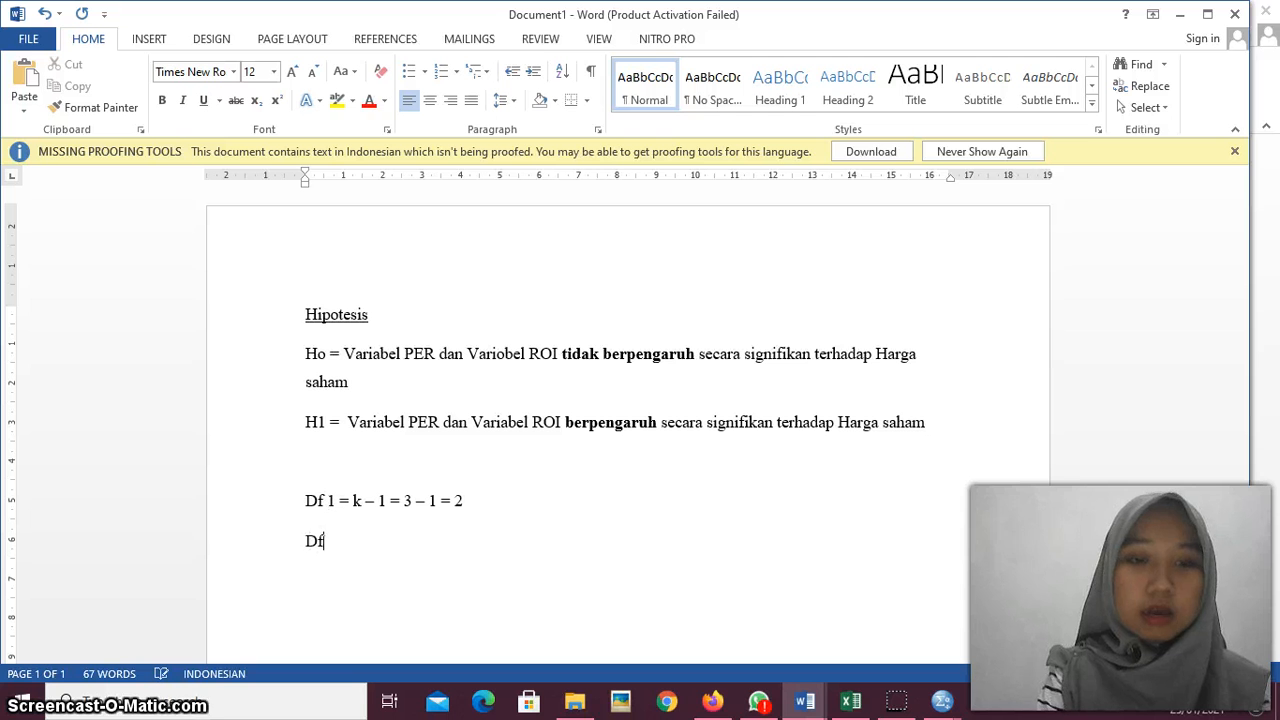
pyautogui.write(' 2 =')
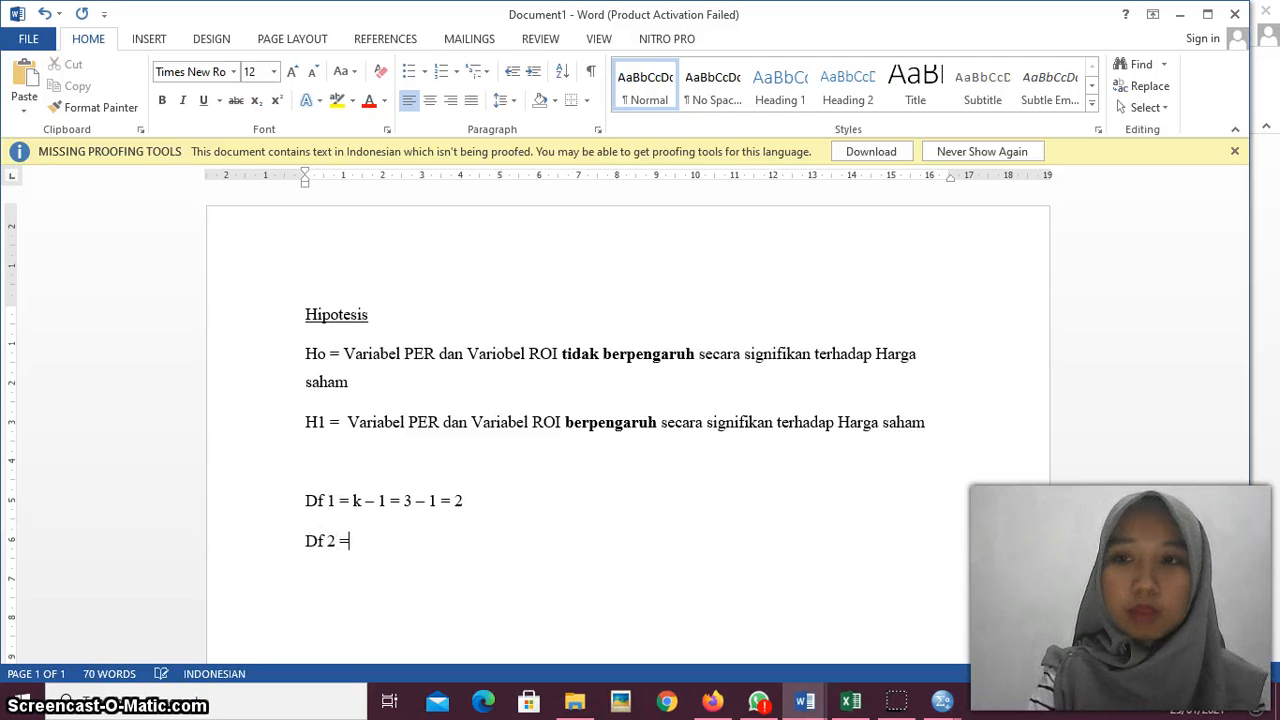
pyautogui.write(' n ')
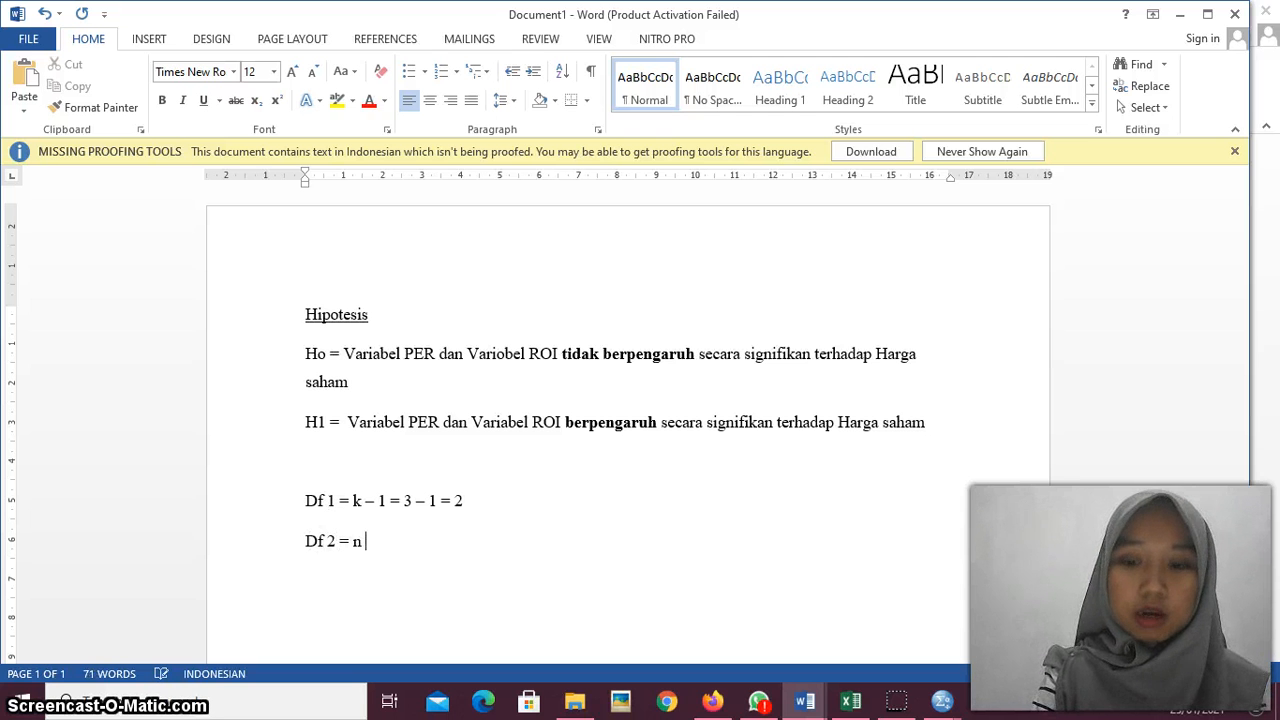
pyautogui.write('-k ')
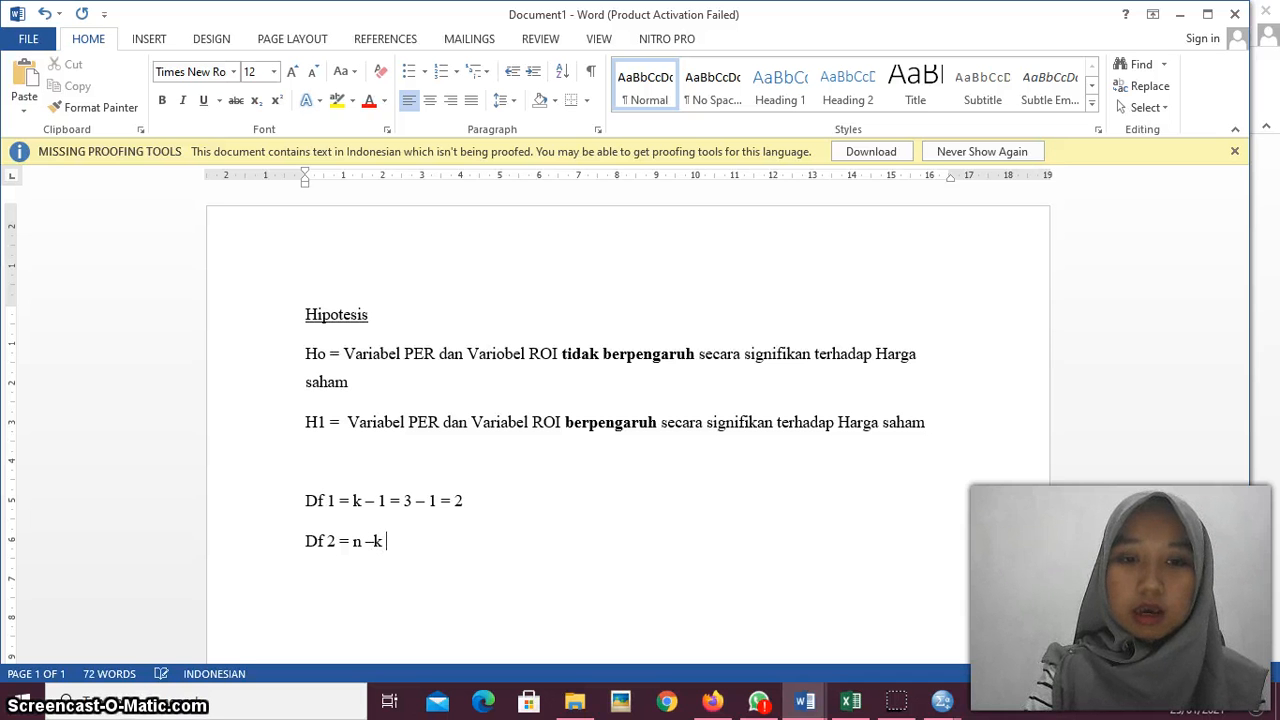
pyautogui.write('=')
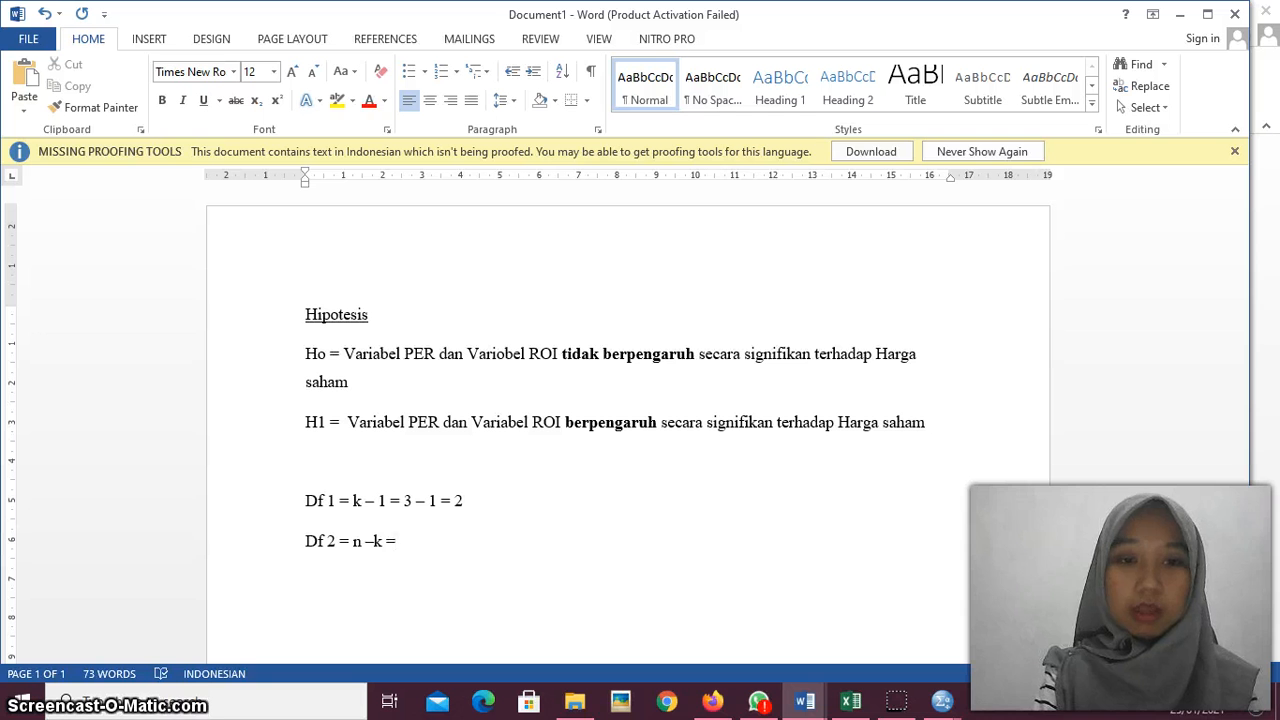
pyautogui.write(' 1')
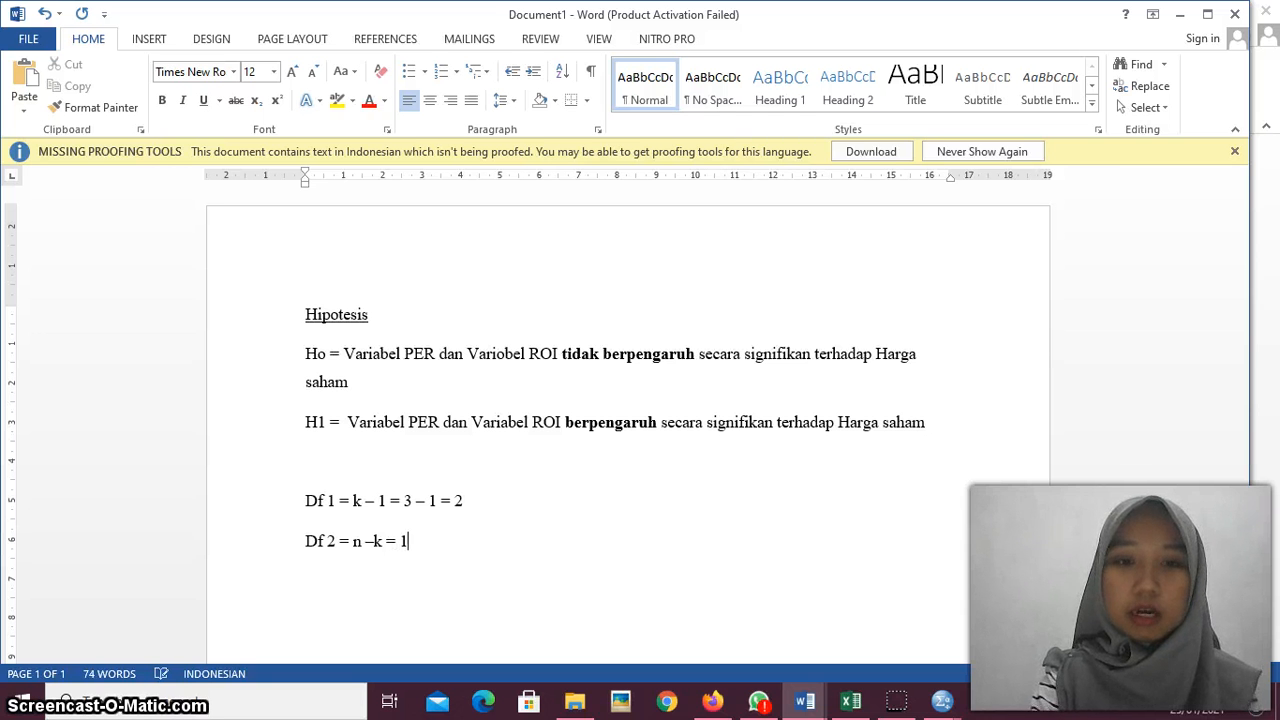
pyautogui.write('8')
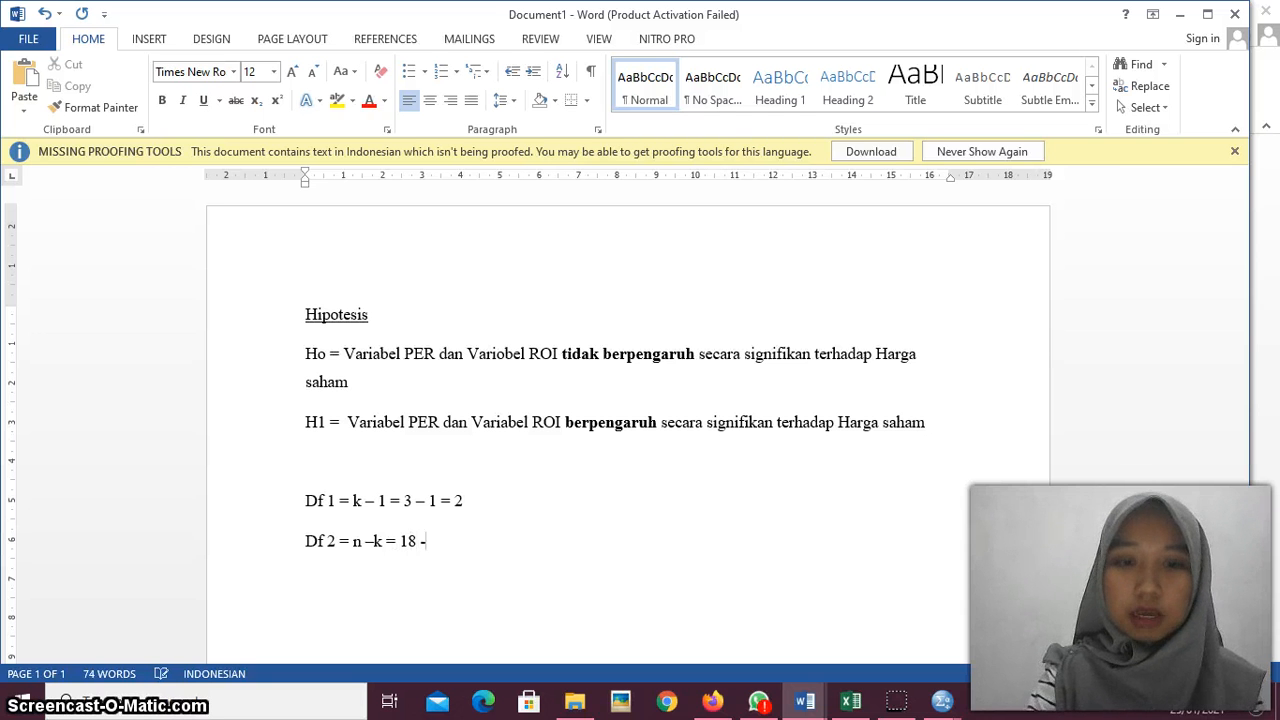
pyautogui.write(' -')
pyautogui.write(' 3 = 15')
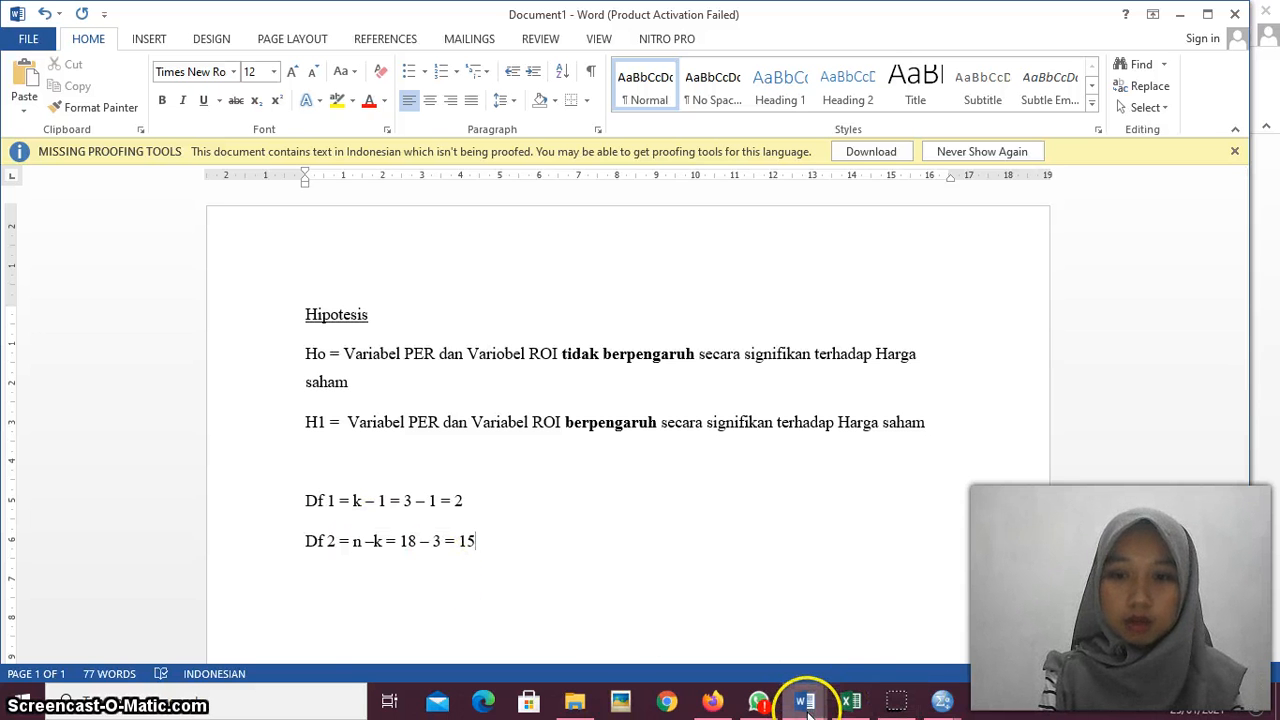
# Look up the F table value for df1 2 and df2 15 in SOAL_UAS_TPD_2021, and return to the SPSS output
pyautogui.moveTo(808, 692)
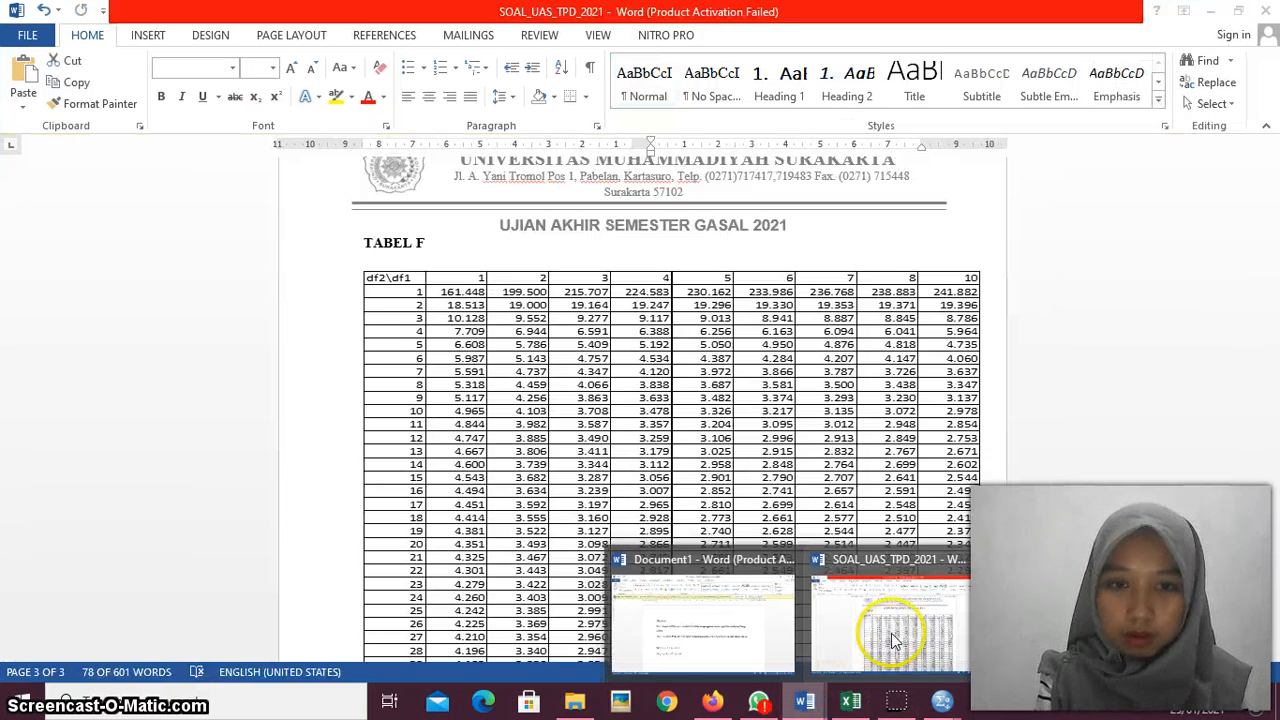
pyautogui.click(895, 640)
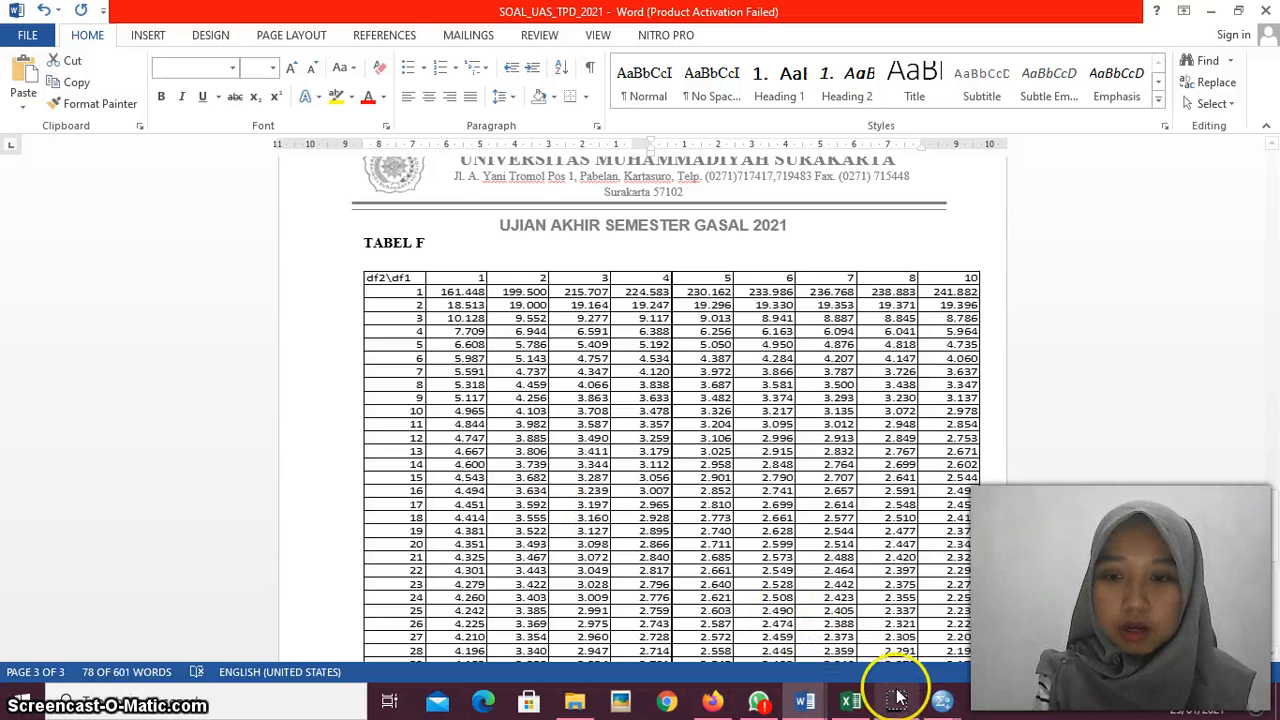
pyautogui.moveTo(942, 701)
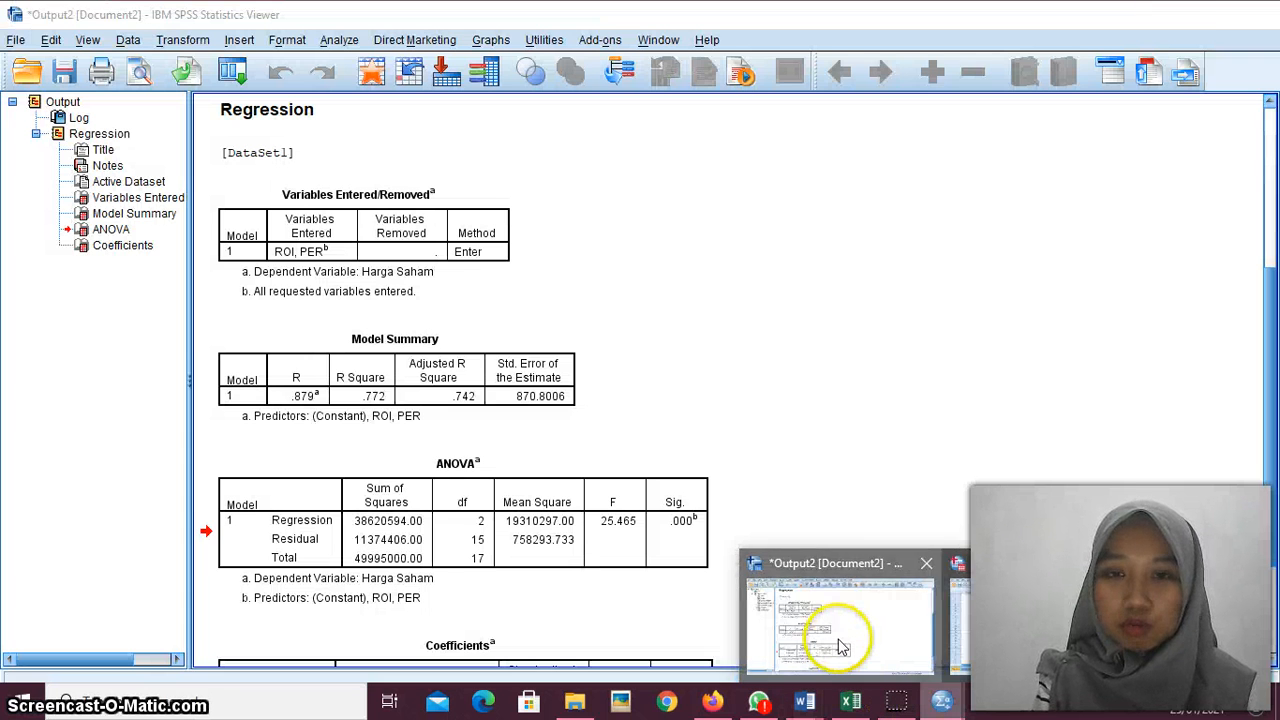
pyautogui.click(841, 646)
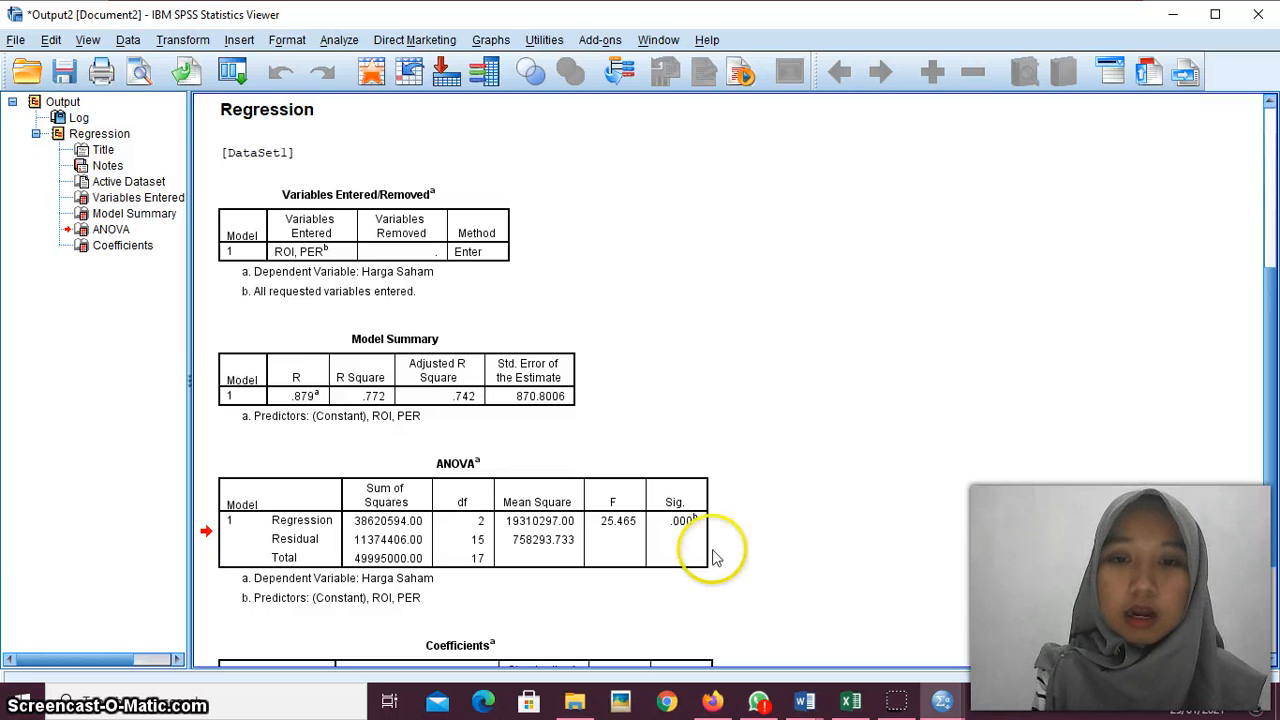
# Examine the F and Sig. values in the ANOVA table and the t and Sig. values in the Coefficients table
pyautogui.click(633, 495)
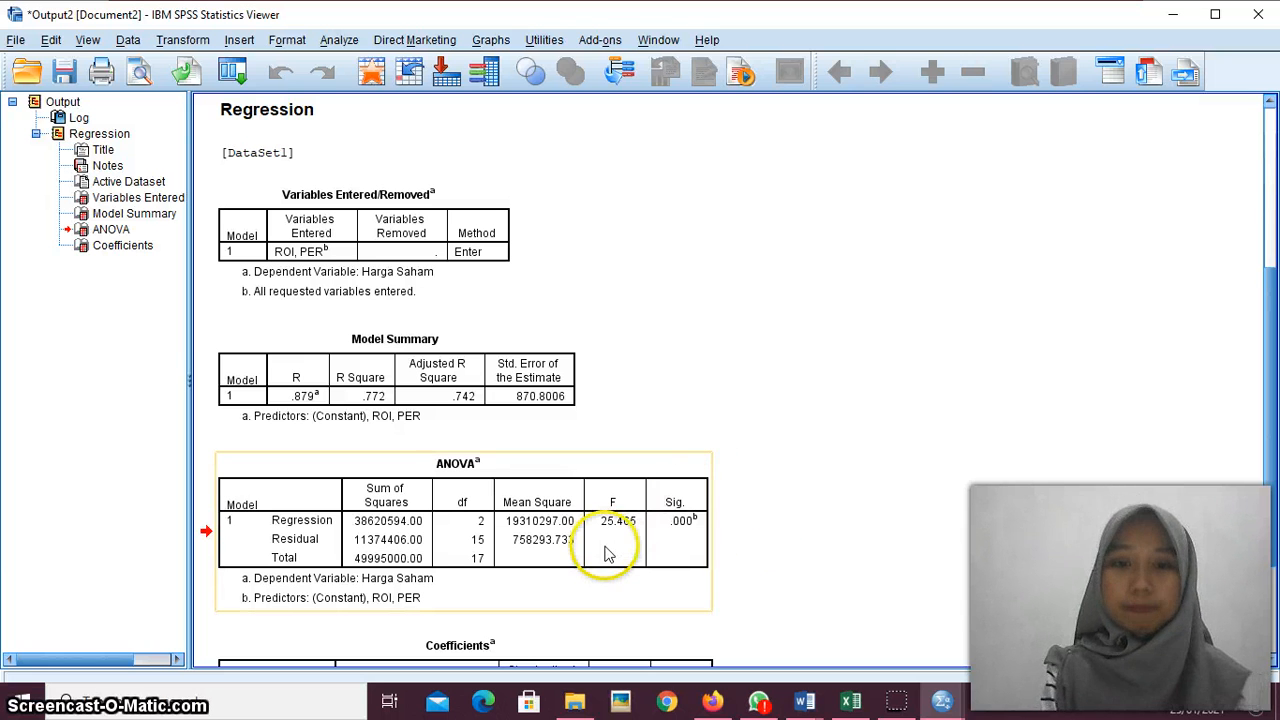
pyautogui.click(845, 491)
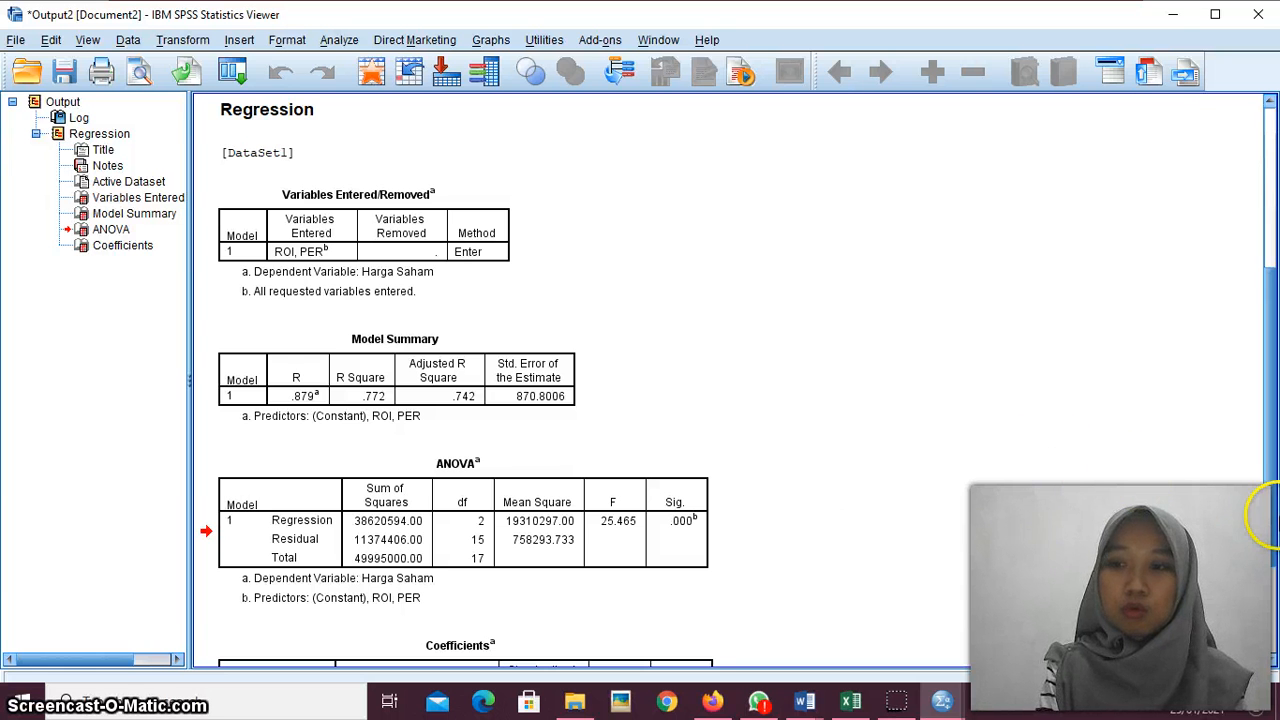
pyautogui.scroll(-3, 1268, 575)
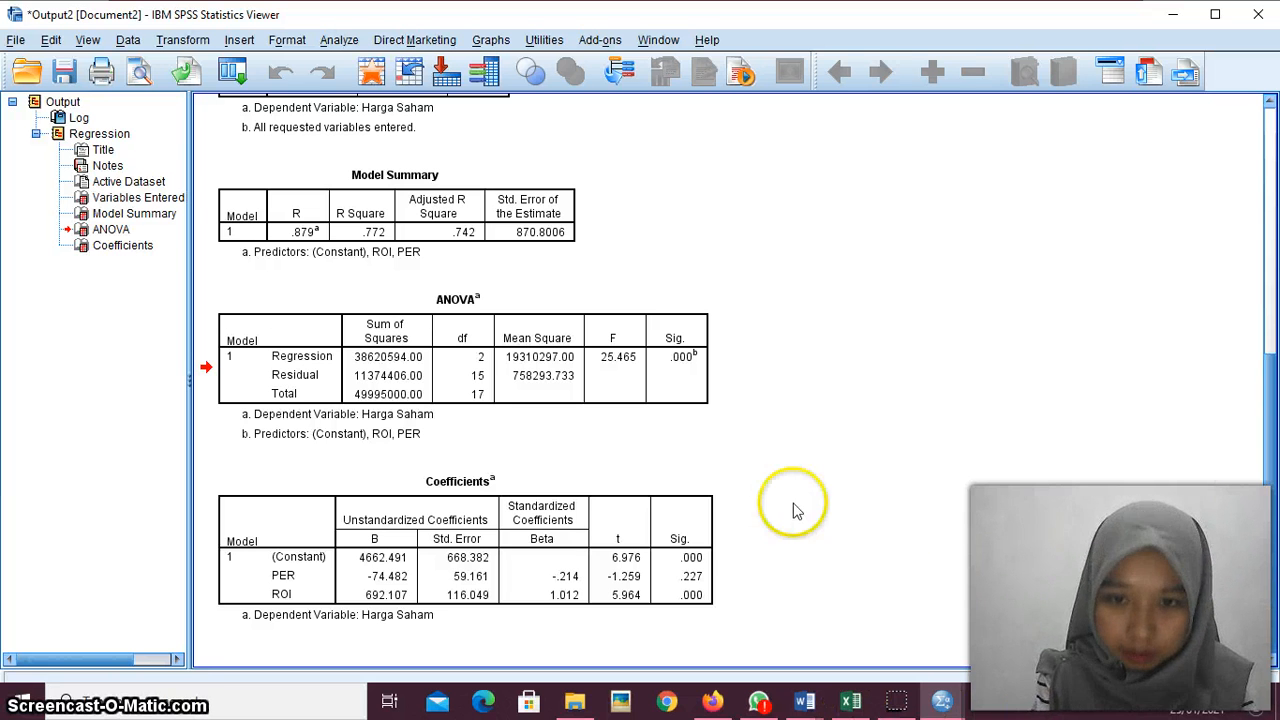
pyautogui.click(494, 468)
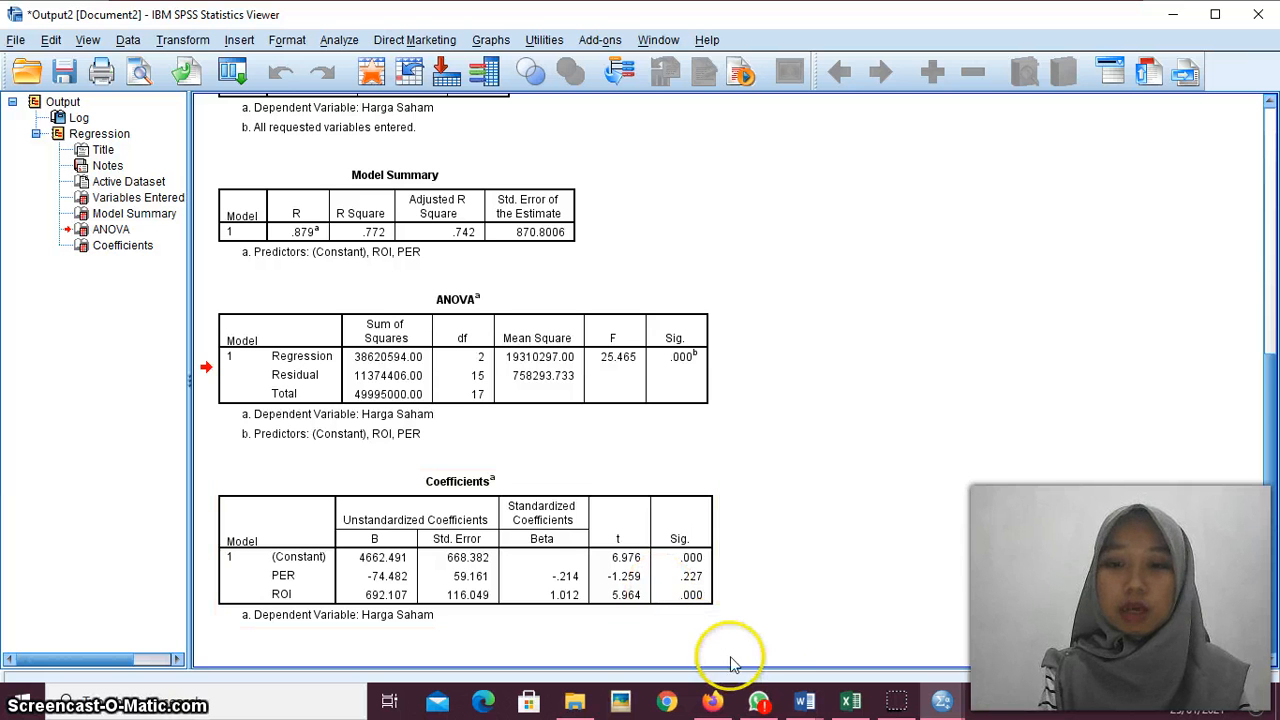
# Switch to Document1 in Word and write "Df = n -2 = 18 – 2 = 16" below the Df 2 line, leaving a blank line between them
pyautogui.moveTo(802, 700)
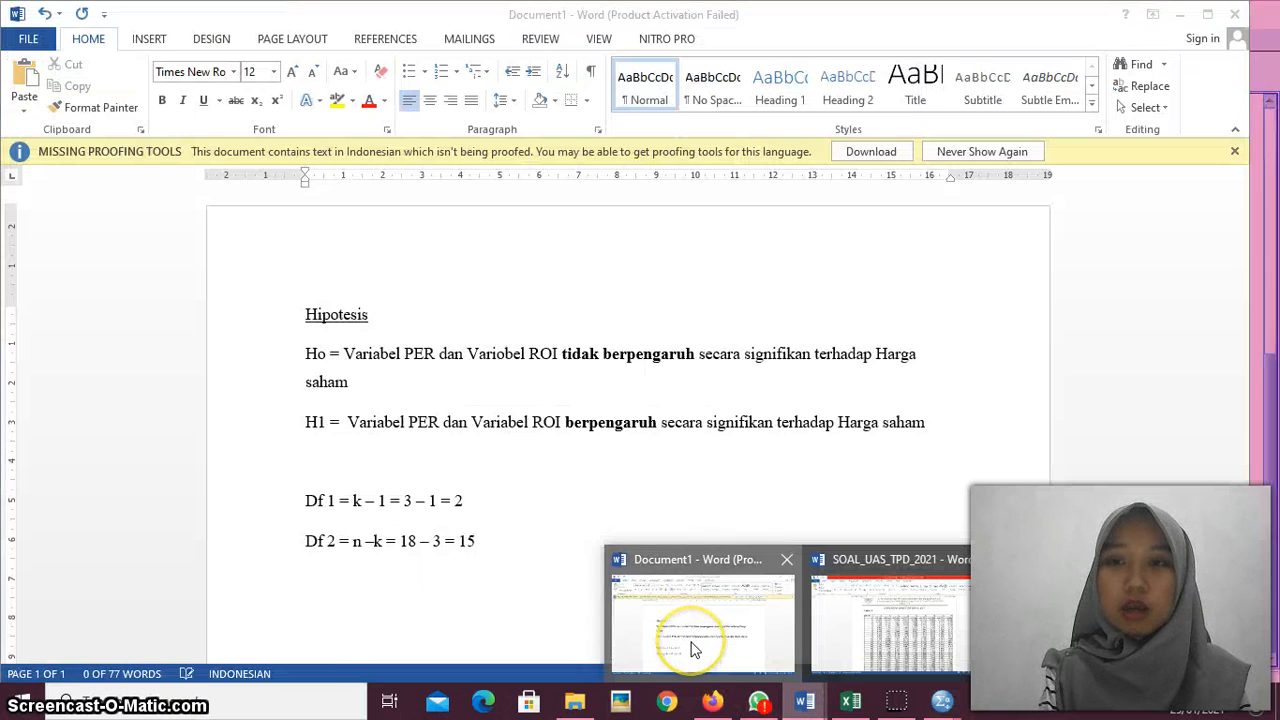
pyautogui.click(694, 651)
pyautogui.click(494, 560)
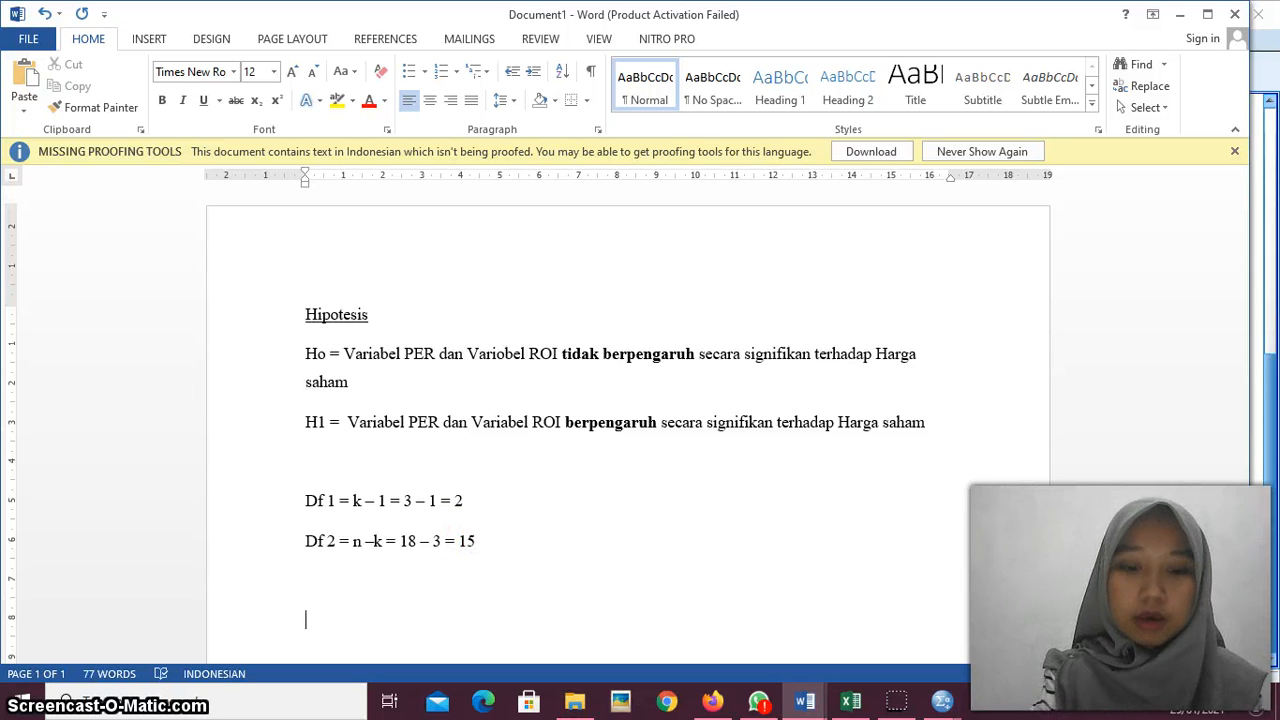
pyautogui.write('Df = n -')
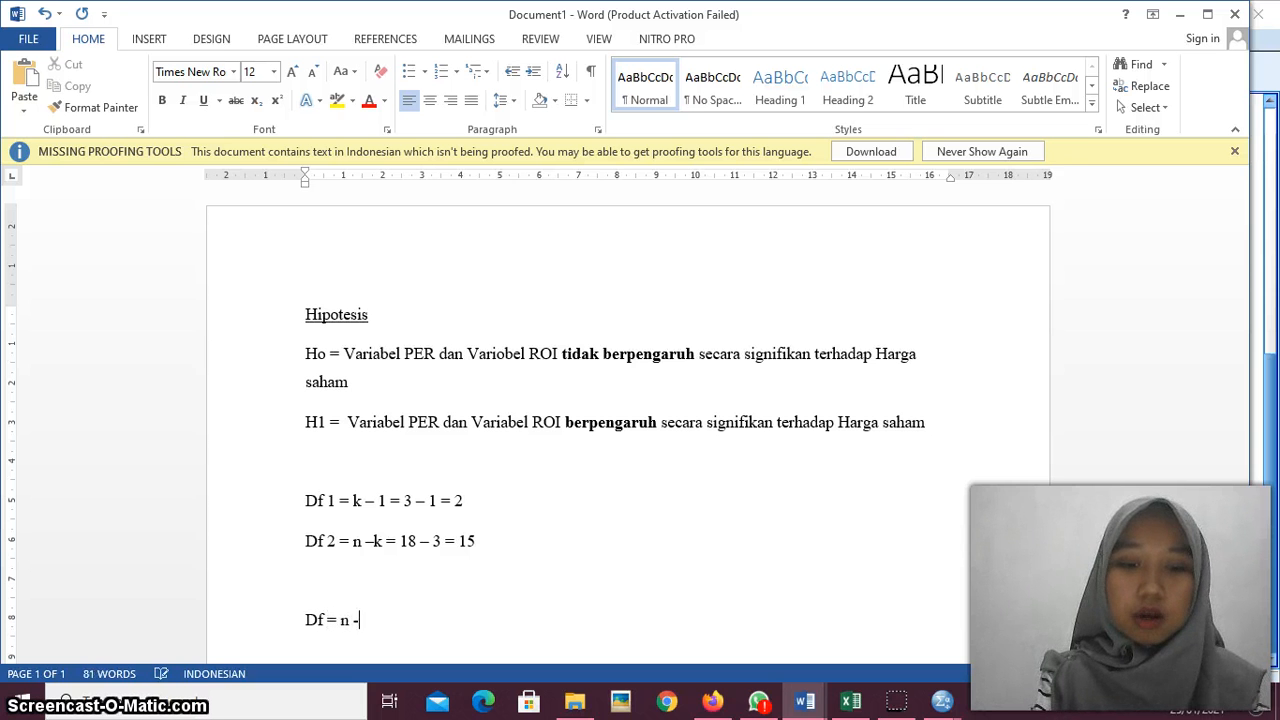
pyautogui.write('2 = 18 -')
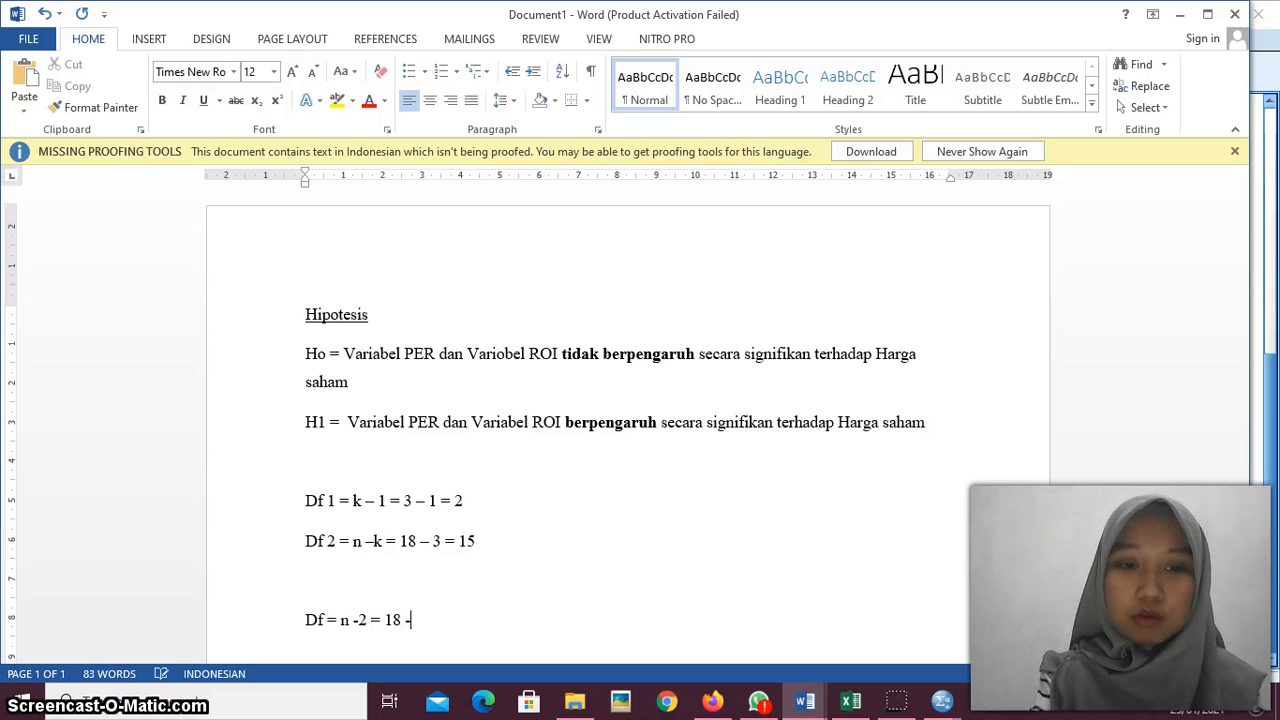
pyautogui.write(' 2 =')
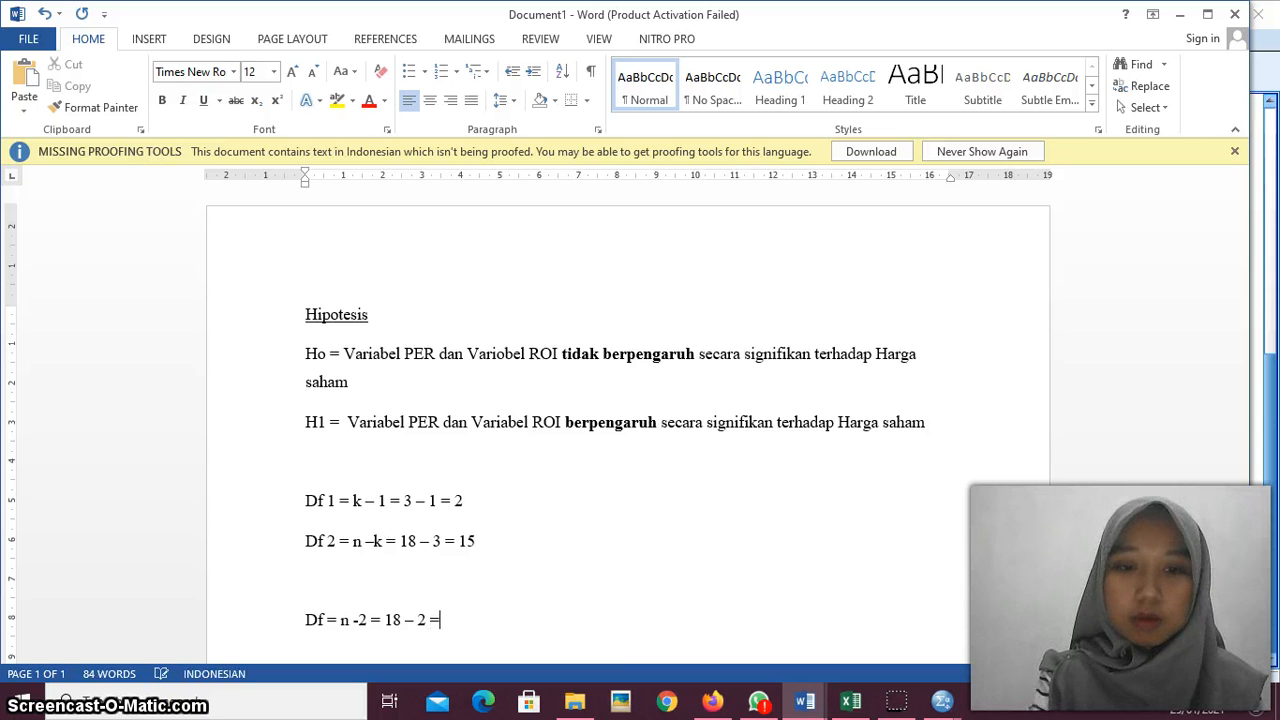
pyautogui.write(' 16')
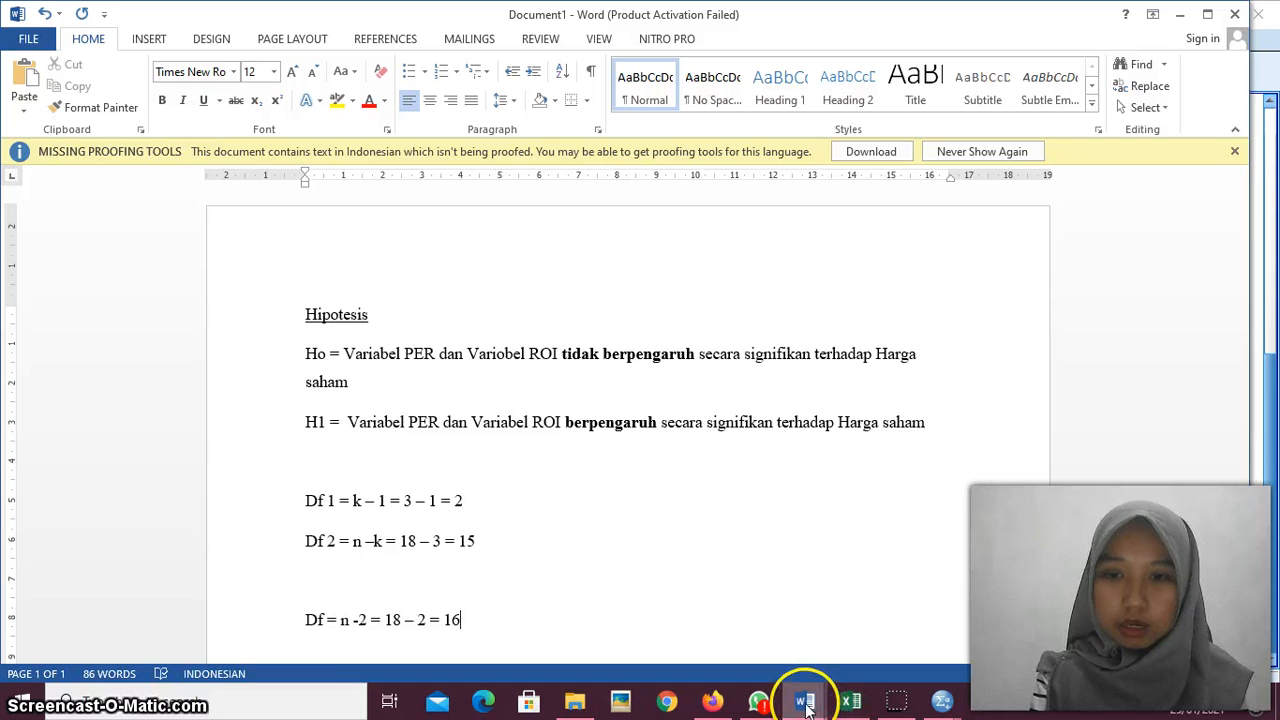
# Switch to SOAL_UAS_TPD_2021, find Tabel T and look up the 0.05 value for df 16
pyautogui.moveTo(806, 706)
pyautogui.click(880, 615)
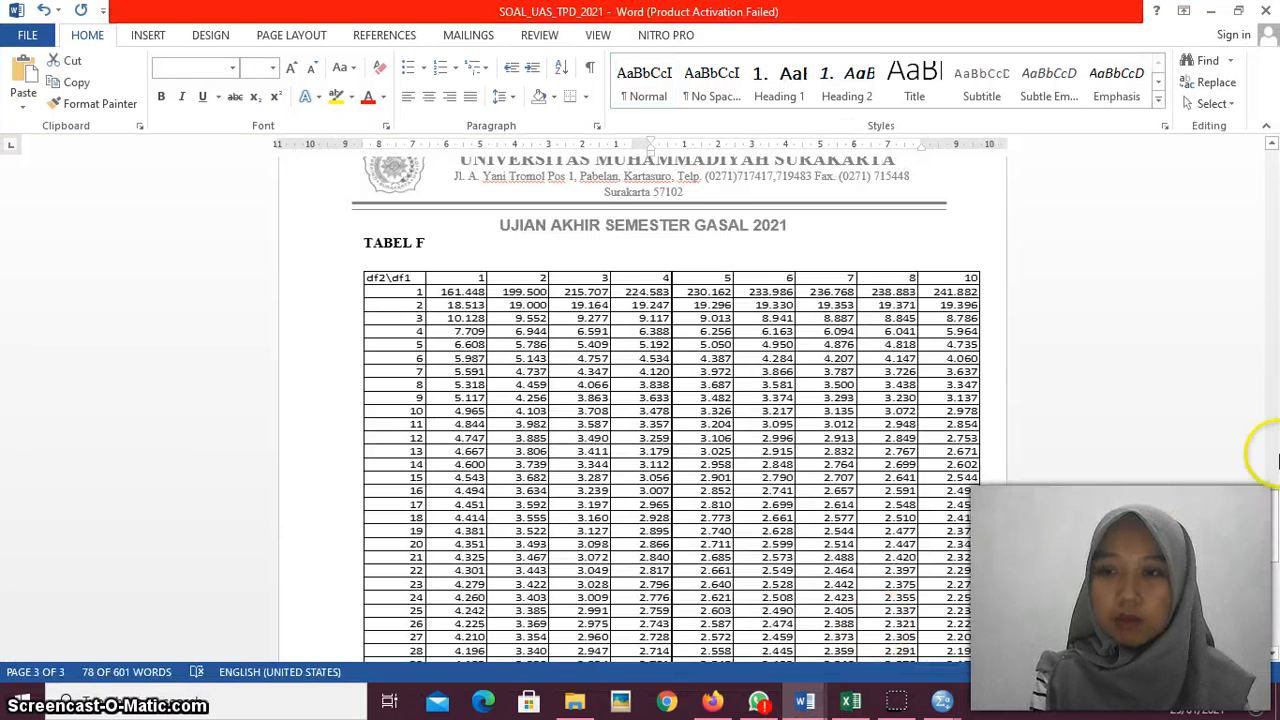
pyautogui.moveTo(1258, 508); pyautogui.dragTo(1250, 364)
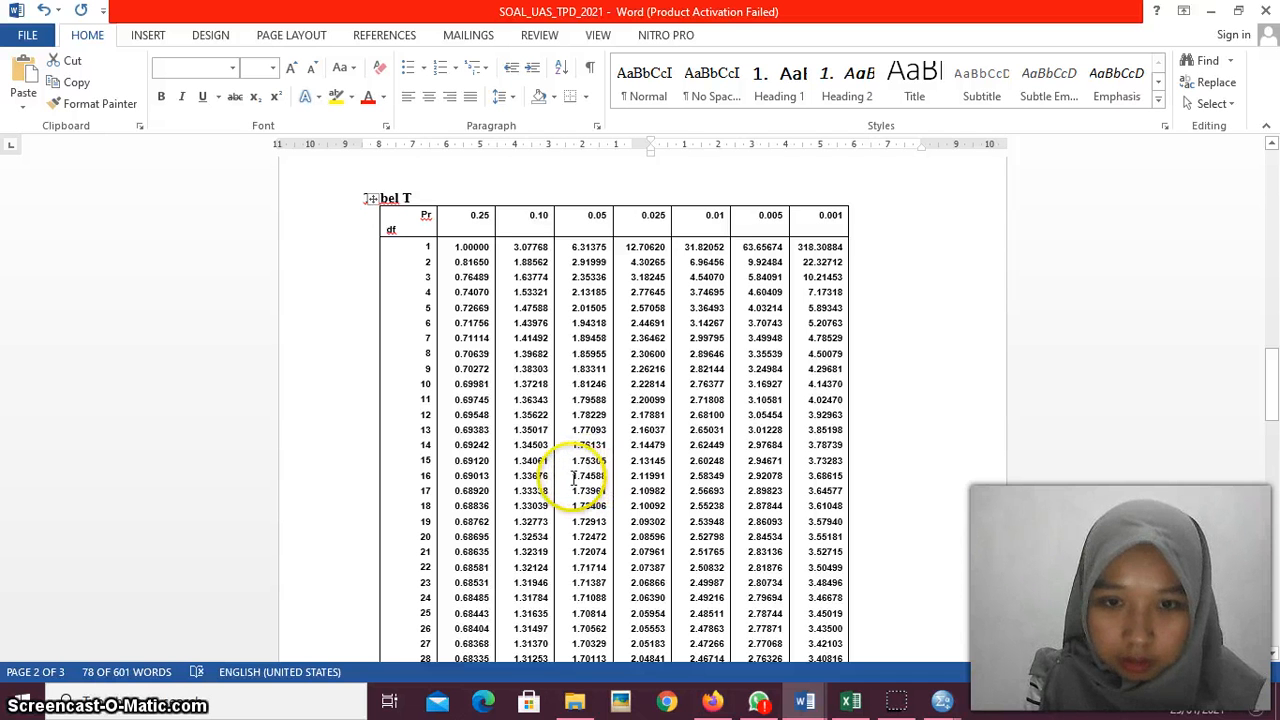
pyautogui.click(574, 476)
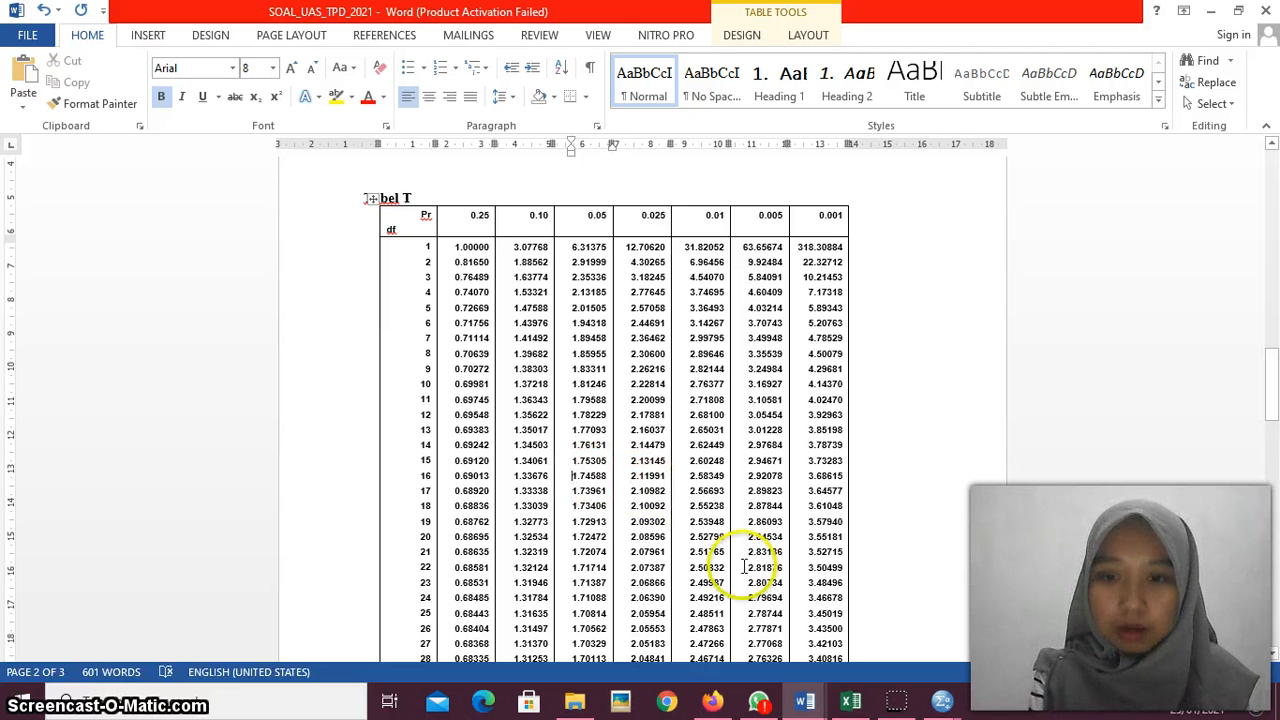
# Return to the SPSS output and examine the t and Sig. values of PER and ROI in the Coefficients table
pyautogui.moveTo(812, 697)
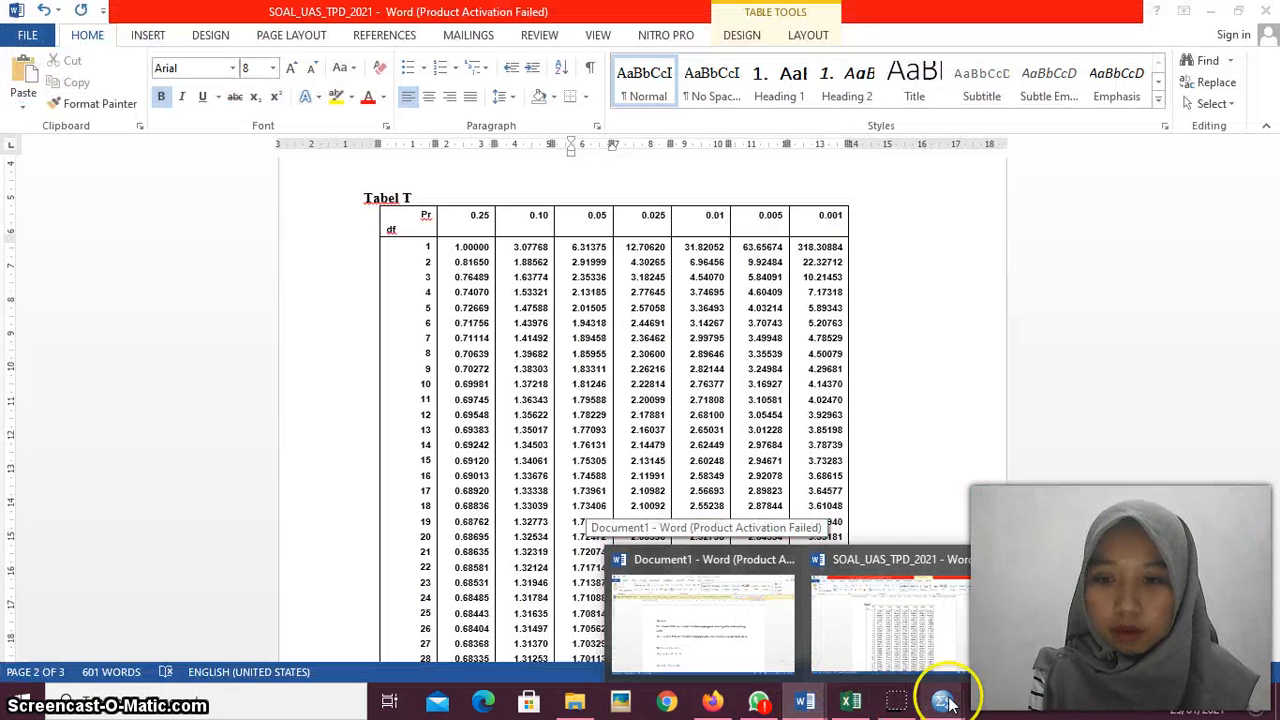
pyautogui.moveTo(943, 700)
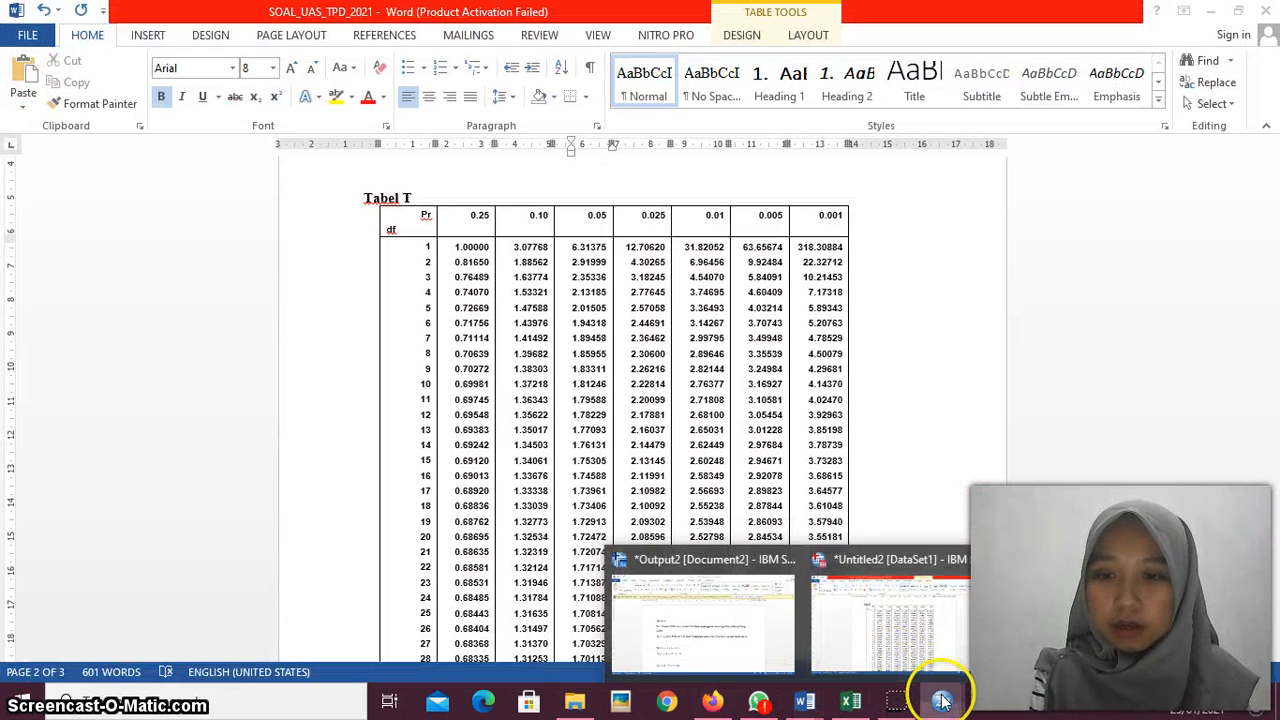
pyautogui.click(829, 614)
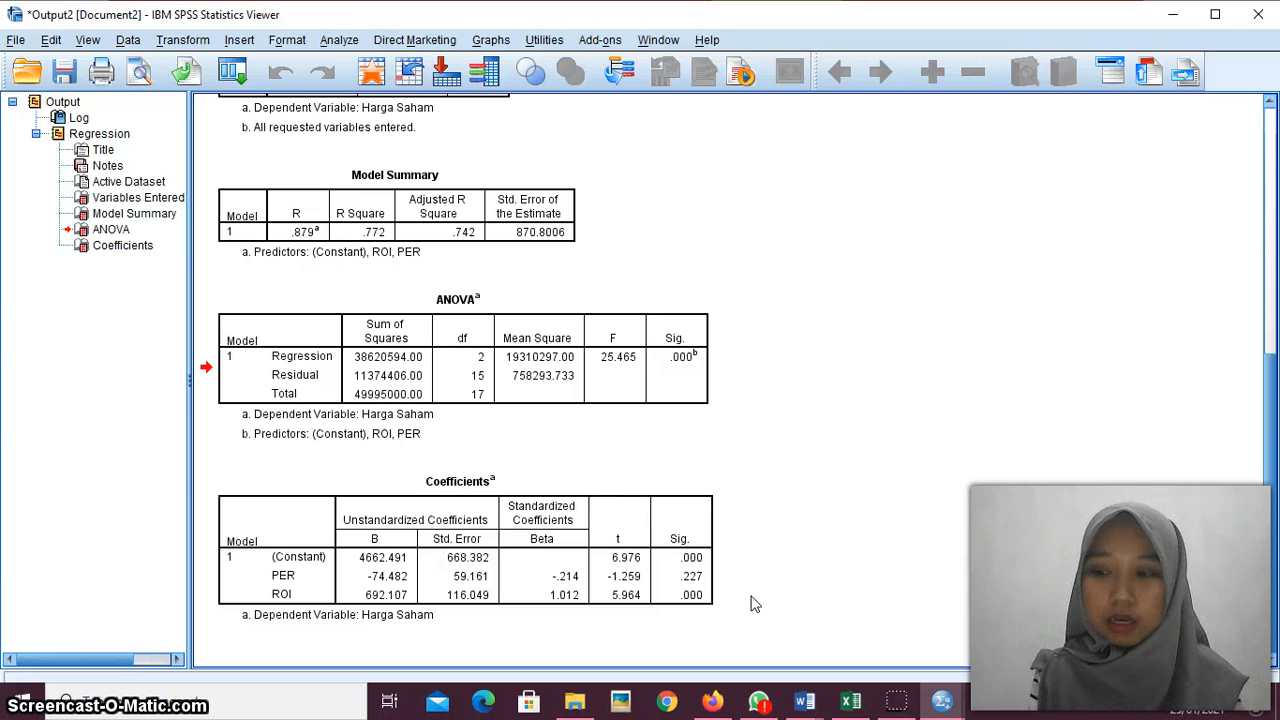
pyautogui.click(714, 595)
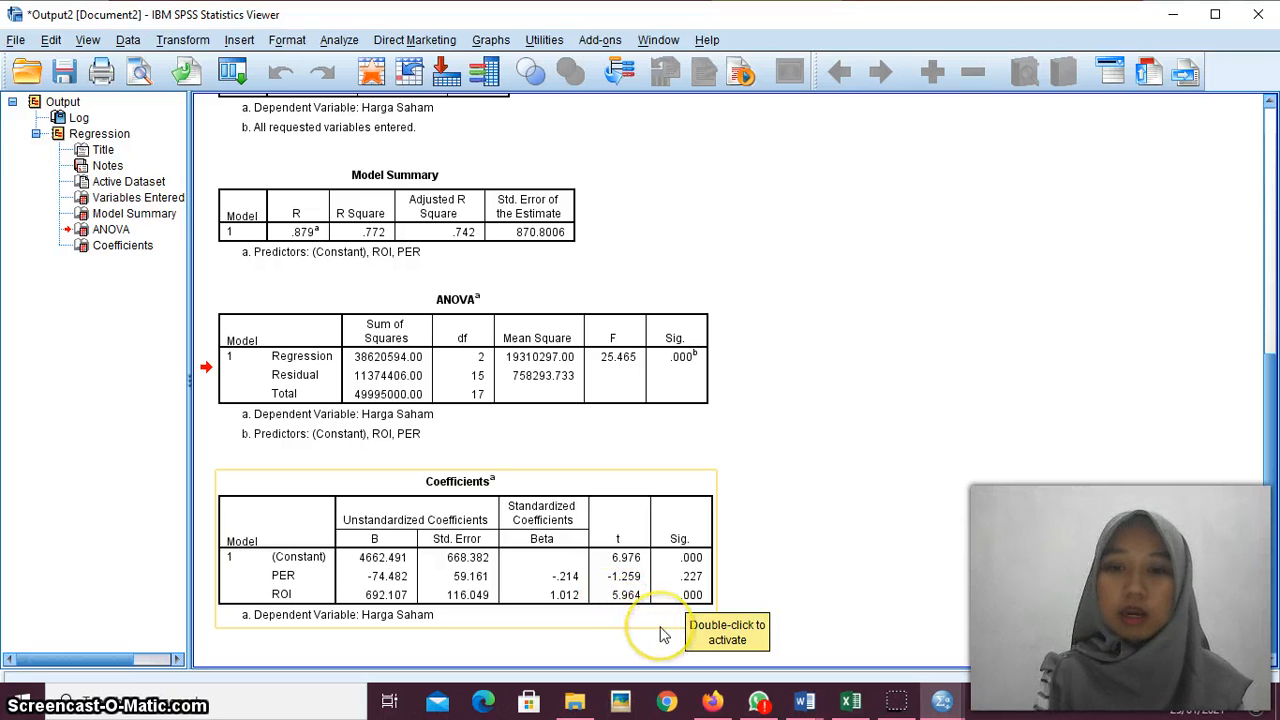
# Recheck Tabel T in SOAL_UAS_TPD_2021 and compare it with the t values in the SPSS Coefficients table
pyautogui.moveTo(806, 706)
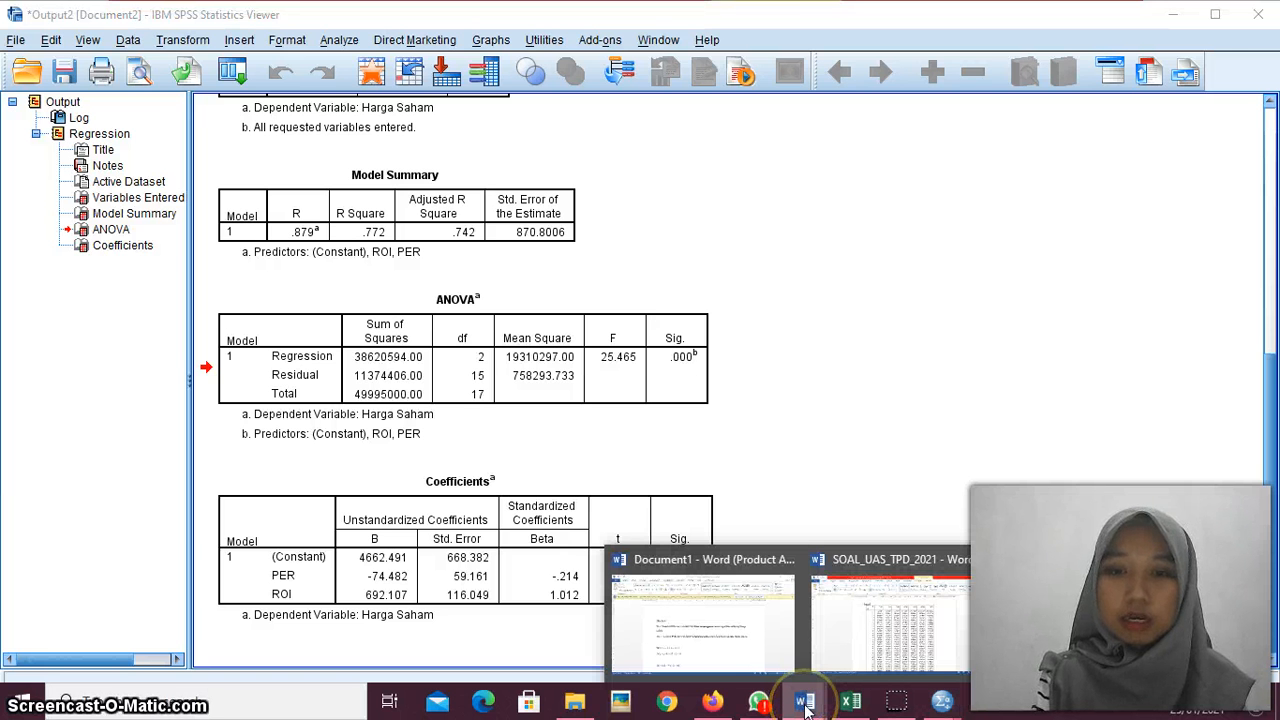
pyautogui.click(855, 630)
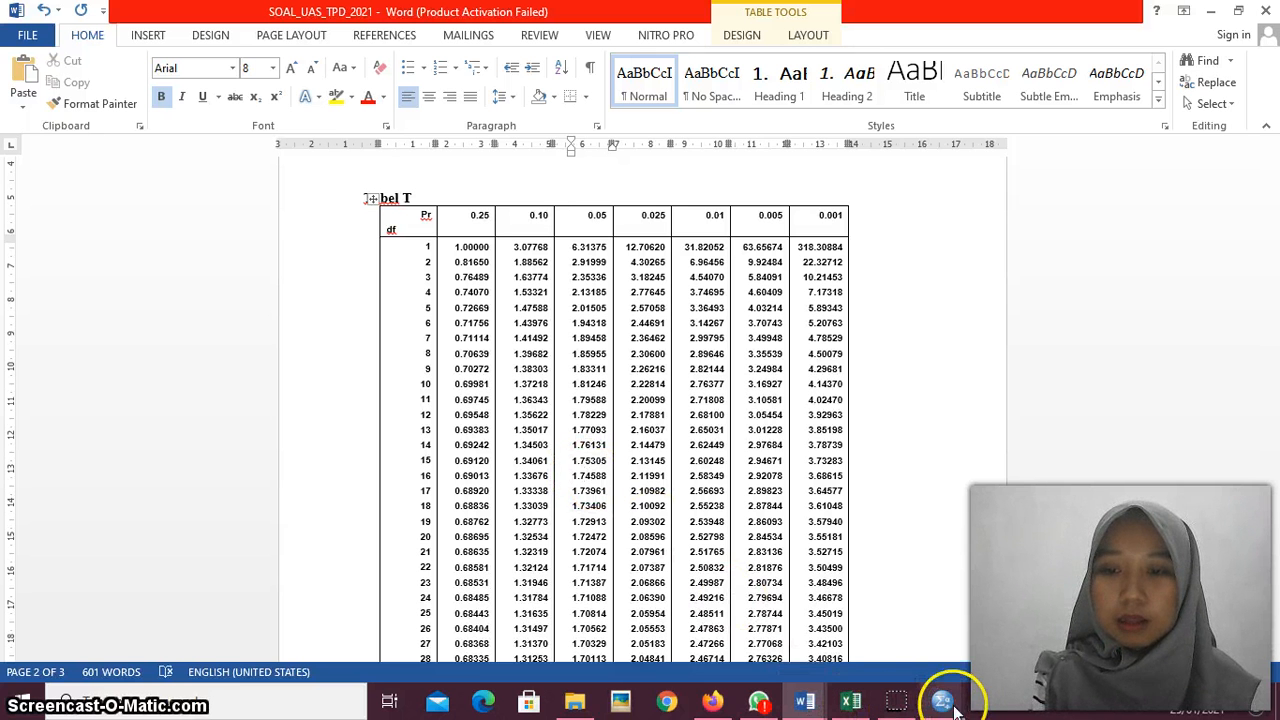
pyautogui.moveTo(944, 698)
pyautogui.click(863, 647)
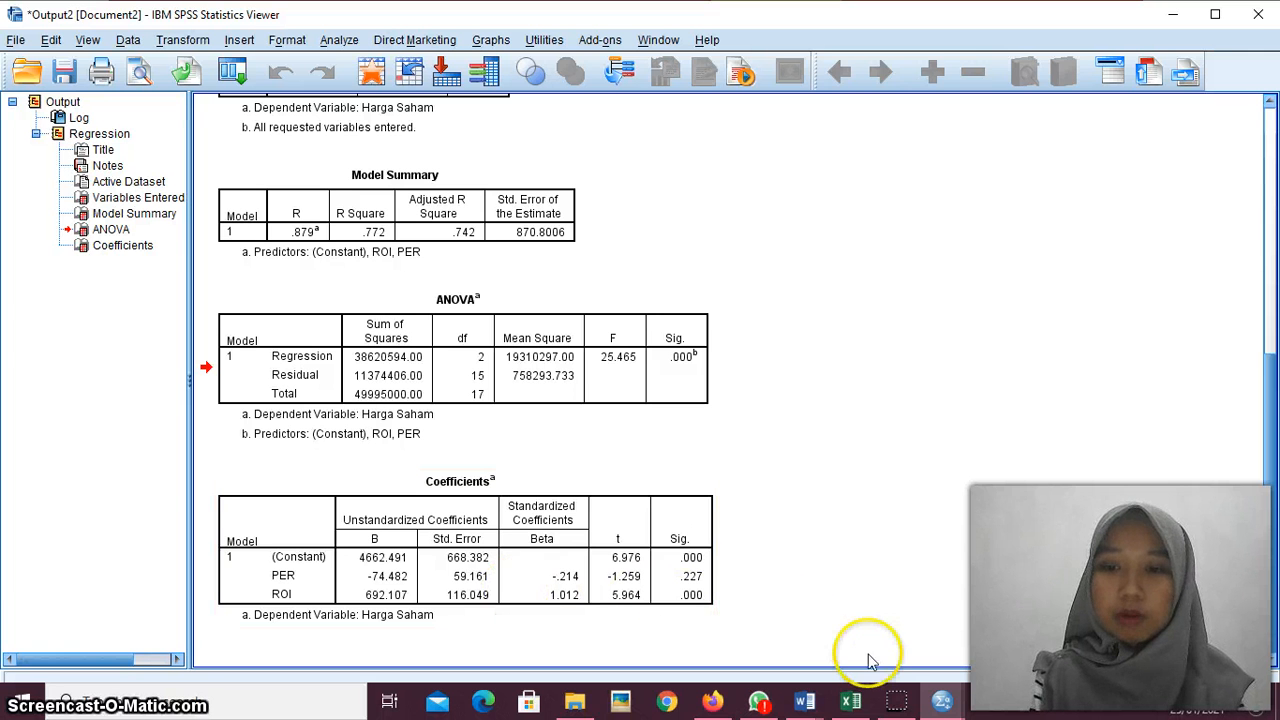
# Review the Harga saham regression equation under Persamaan in Document1, and return to the SPSS output
pyautogui.moveTo(808, 700)
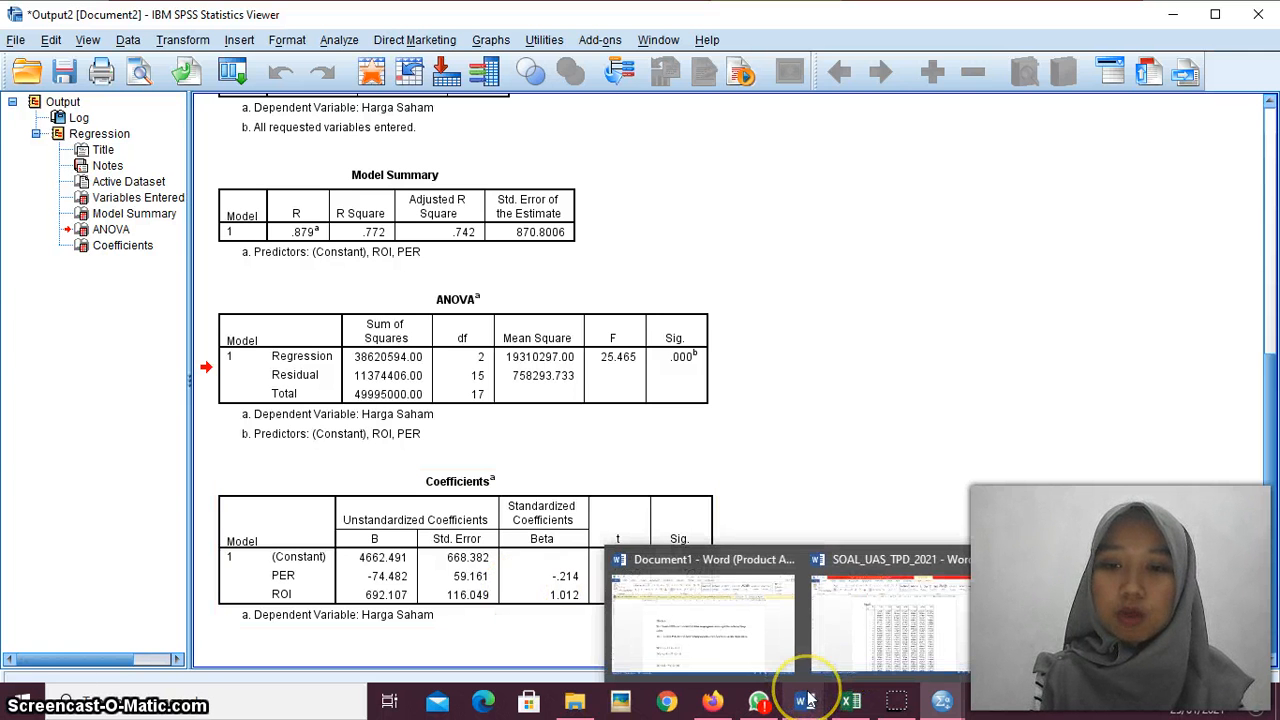
pyautogui.click(737, 666)
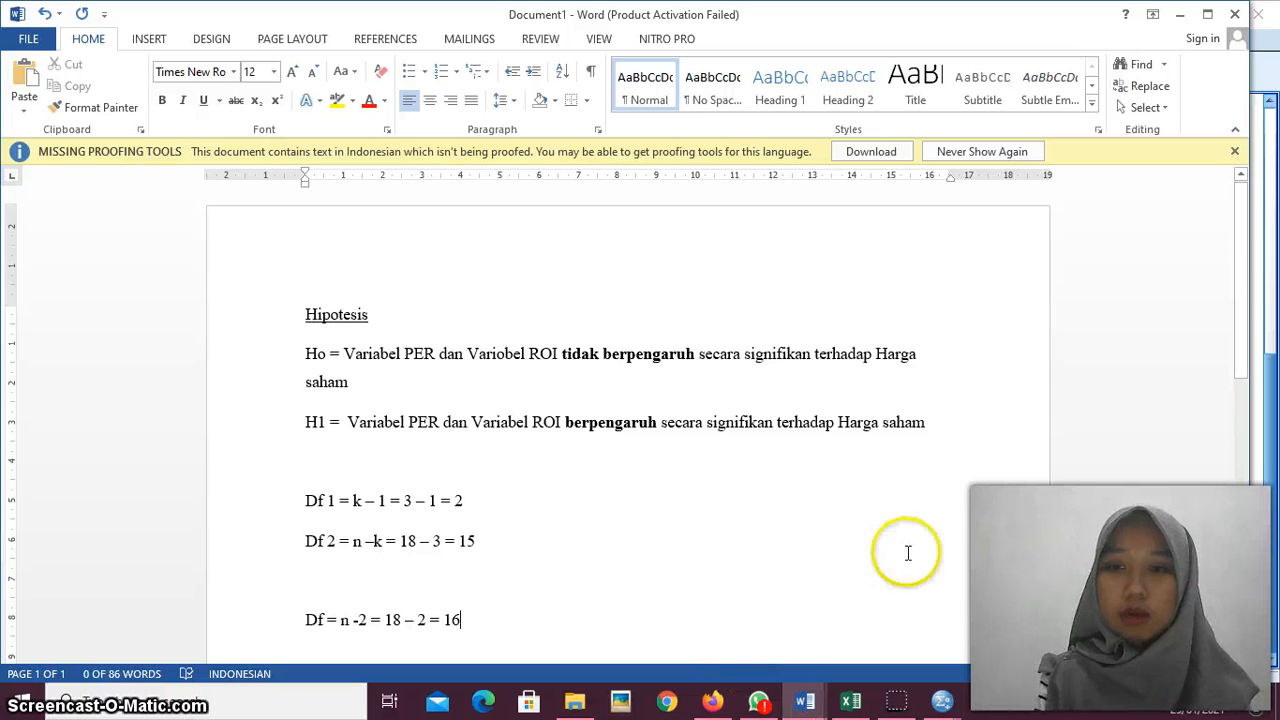
pyautogui.click(908, 553)
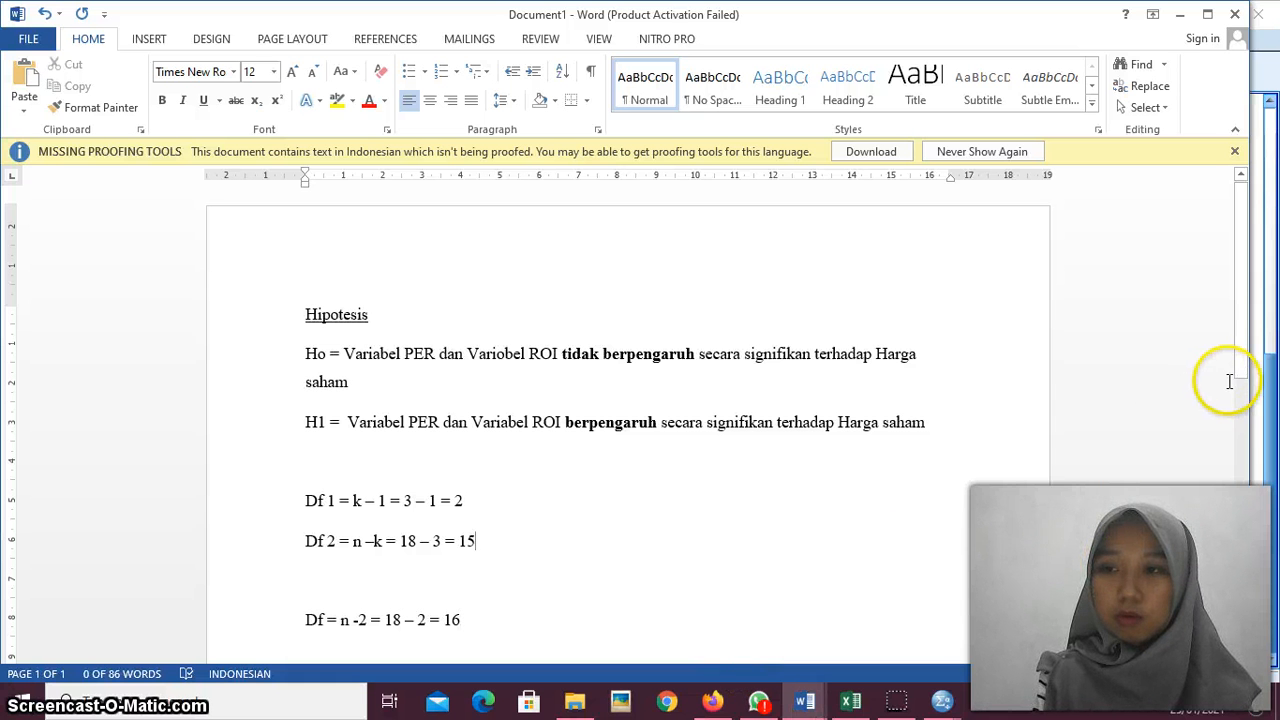
pyautogui.moveTo(1237, 374); pyautogui.dragTo(1248, 541)
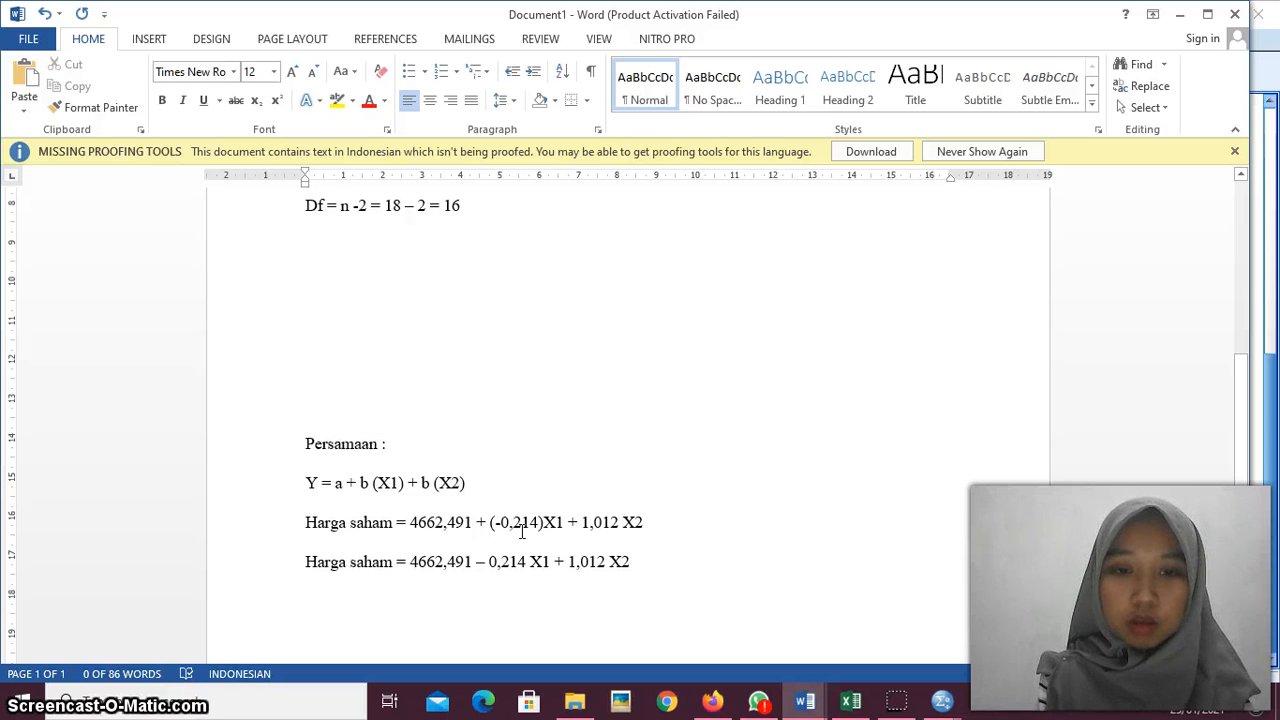
pyautogui.click(636, 562)
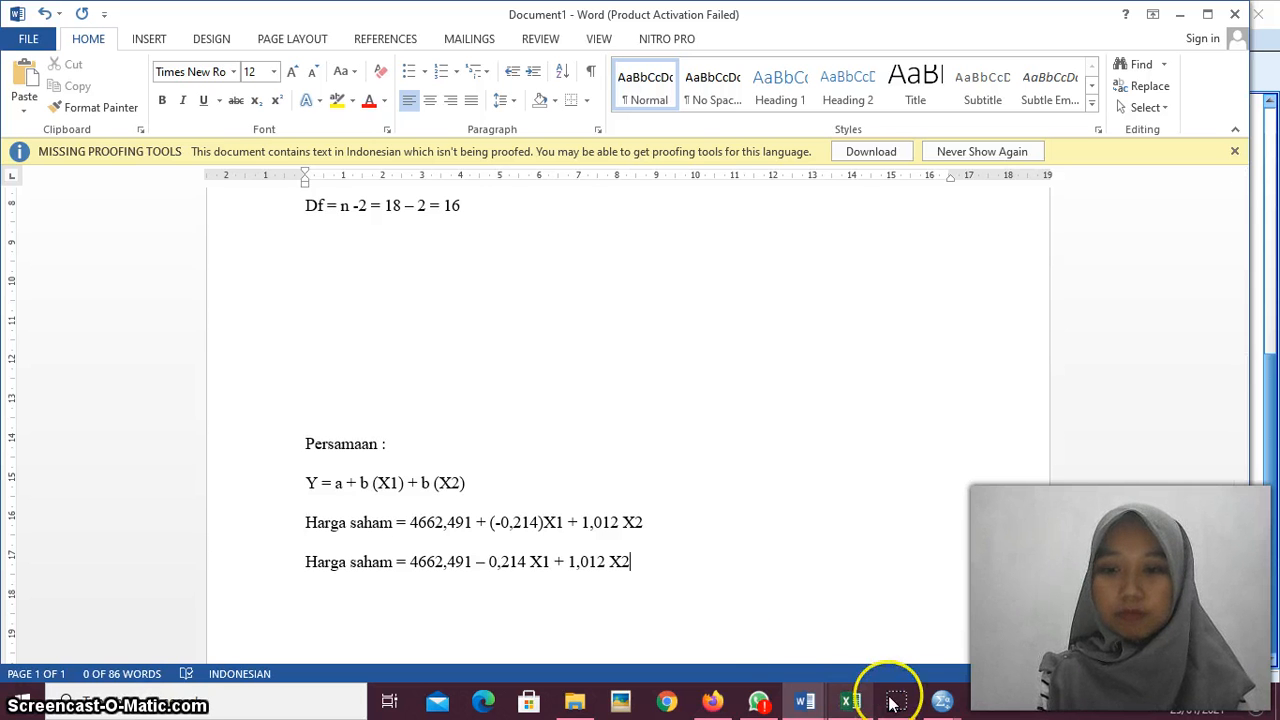
pyautogui.click(942, 703)
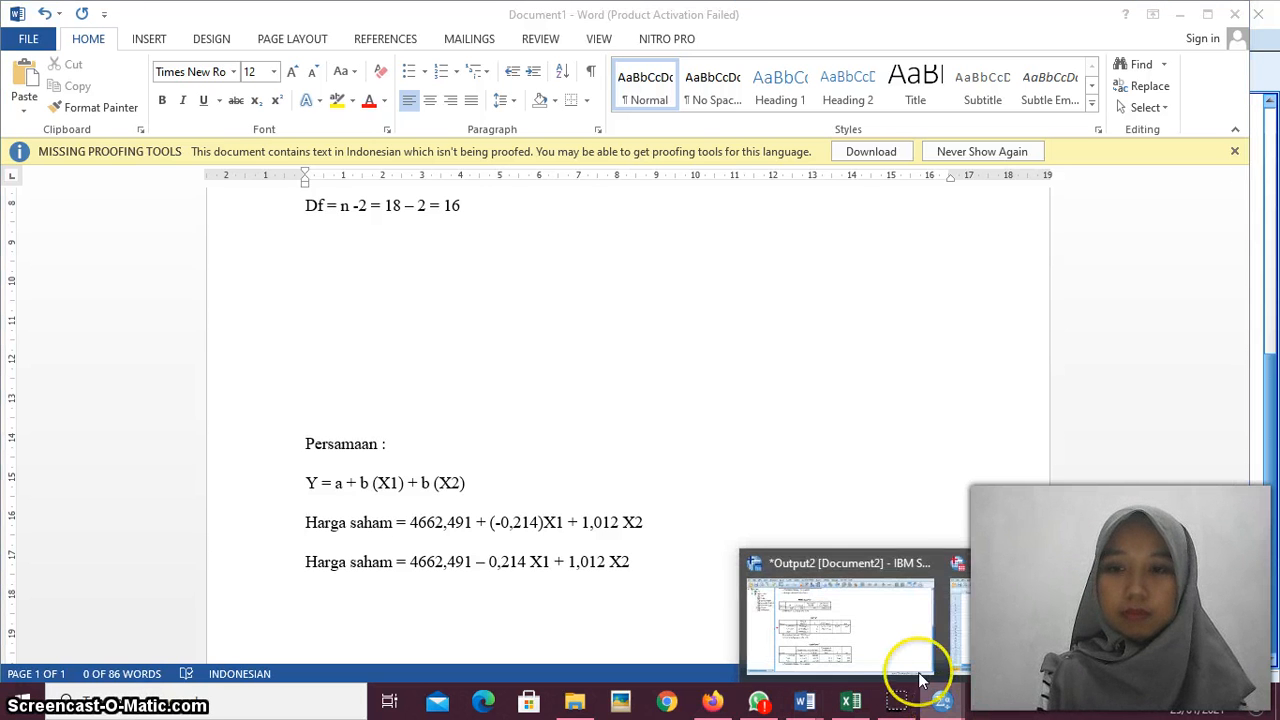
pyautogui.click(896, 641)
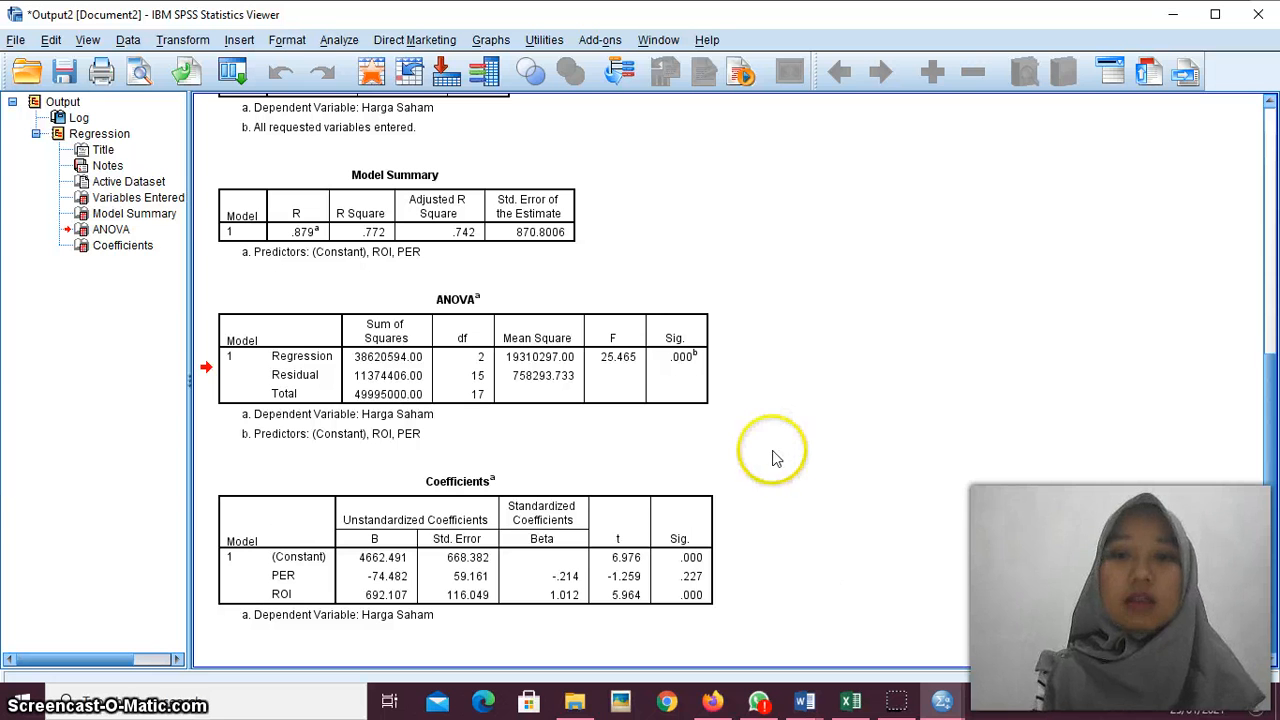